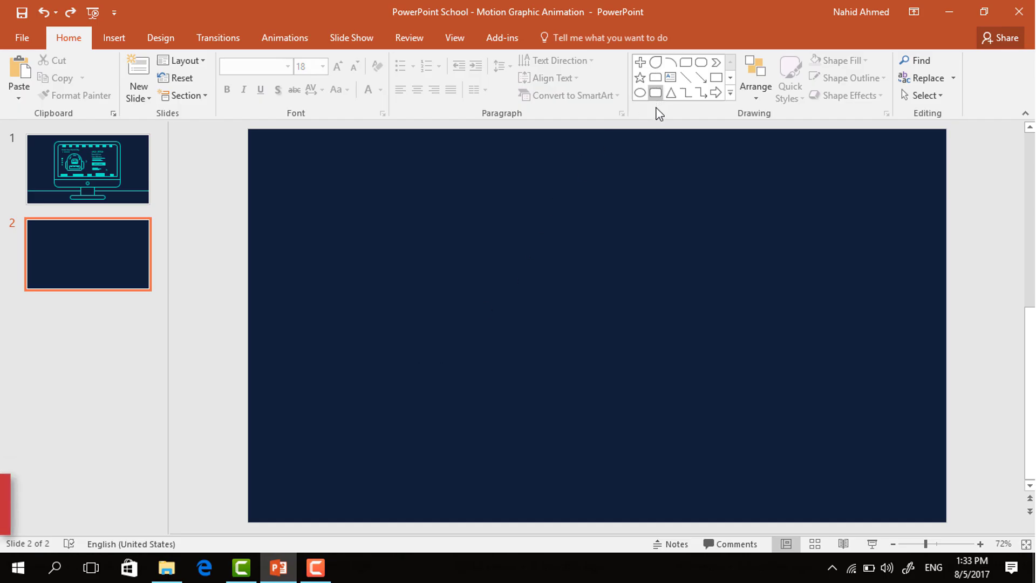
Step: Draw a large rounded rectangle for the monitor frame, resize it and reduce its corner rounding
{"action": "left_click", "coordinate": [801, 80]}
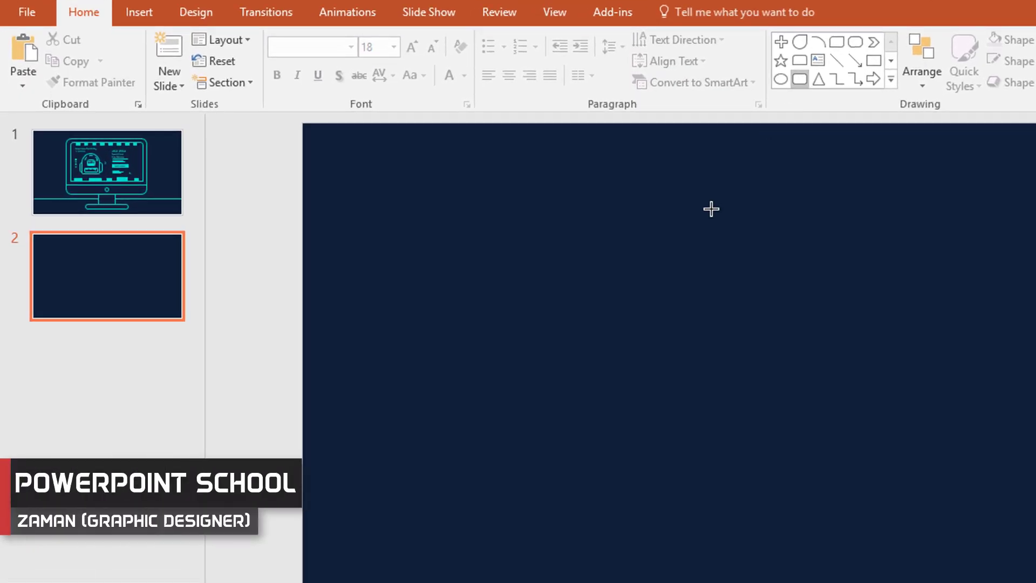
{"action": "left_click_drag", "start_coordinate": [480, 170], "coordinate": [976, 479]}
{"action": "left_click_drag", "start_coordinate": [728, 164], "coordinate": [729, 164]}
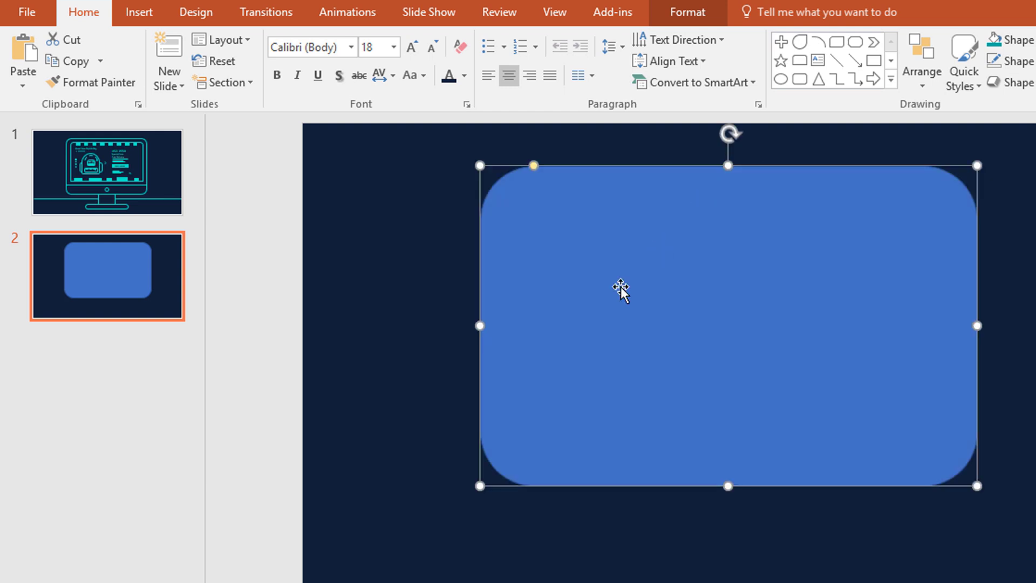
{"action": "left_click_drag", "start_coordinate": [479, 325], "coordinate": [491, 326]}
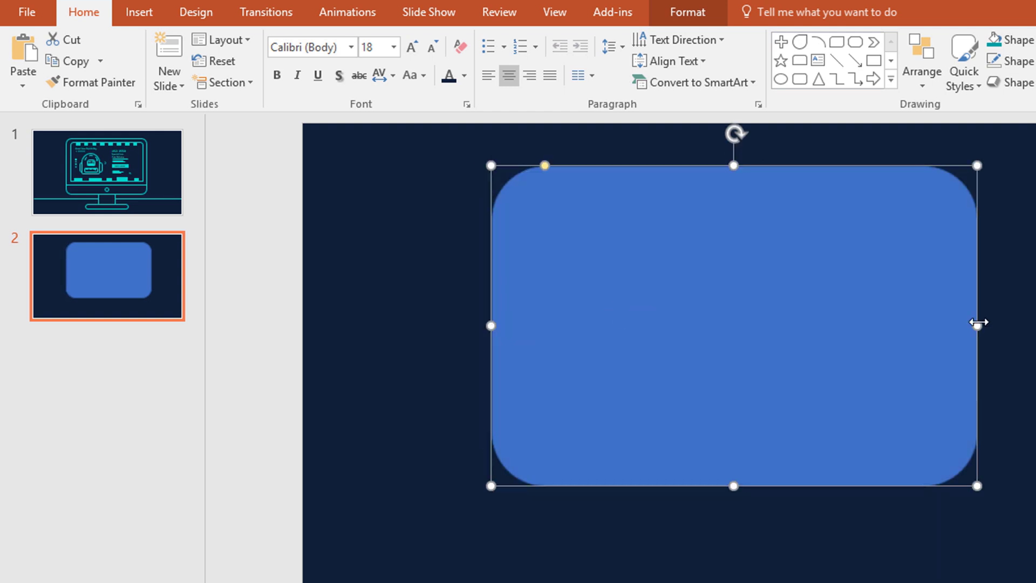
{"action": "left_click_drag", "start_coordinate": [977, 324], "coordinate": [955, 328]}
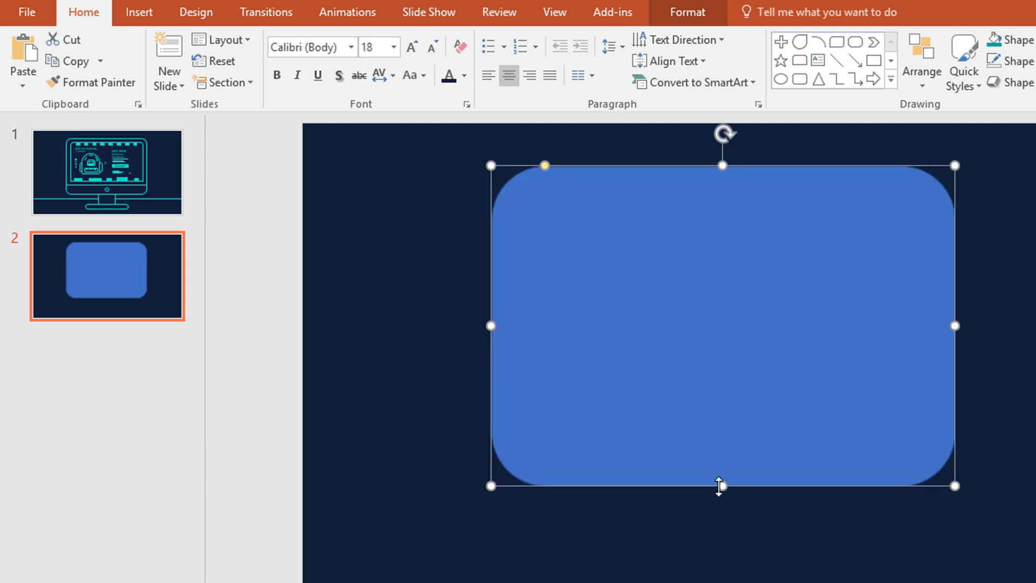
{"action": "left_click_drag", "start_coordinate": [722, 485], "coordinate": [723, 481]}
{"action": "left_click_drag", "start_coordinate": [545, 167], "coordinate": [519, 166]}
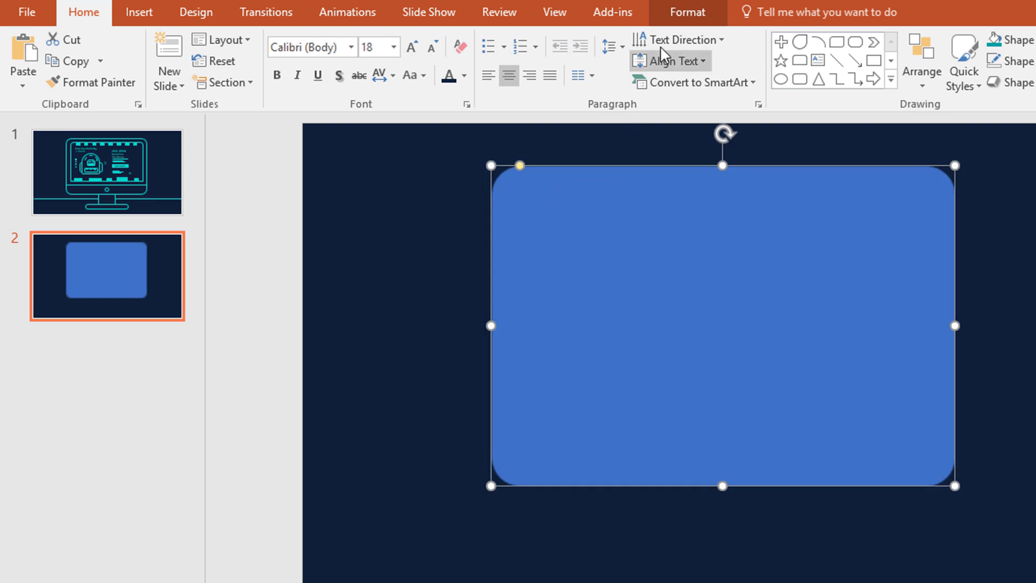
Step: Give the rectangle a dark navy fill and a teal 2¼ pt outline
{"action": "left_click", "coordinate": [683, 21]}
{"action": "left_click", "coordinate": [490, 42]}
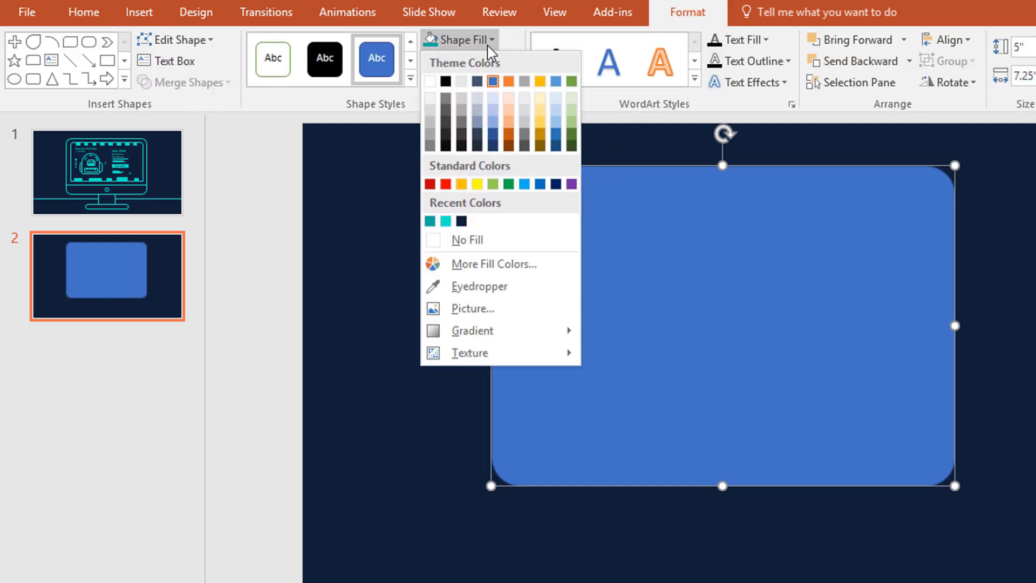
{"action": "left_click", "coordinate": [460, 222]}
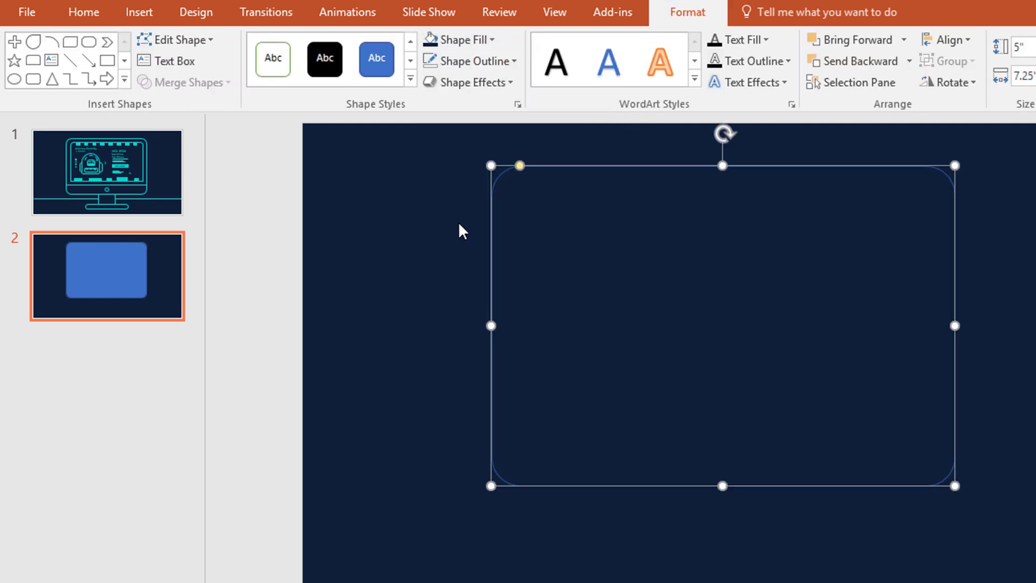
{"action": "left_click", "coordinate": [507, 61]}
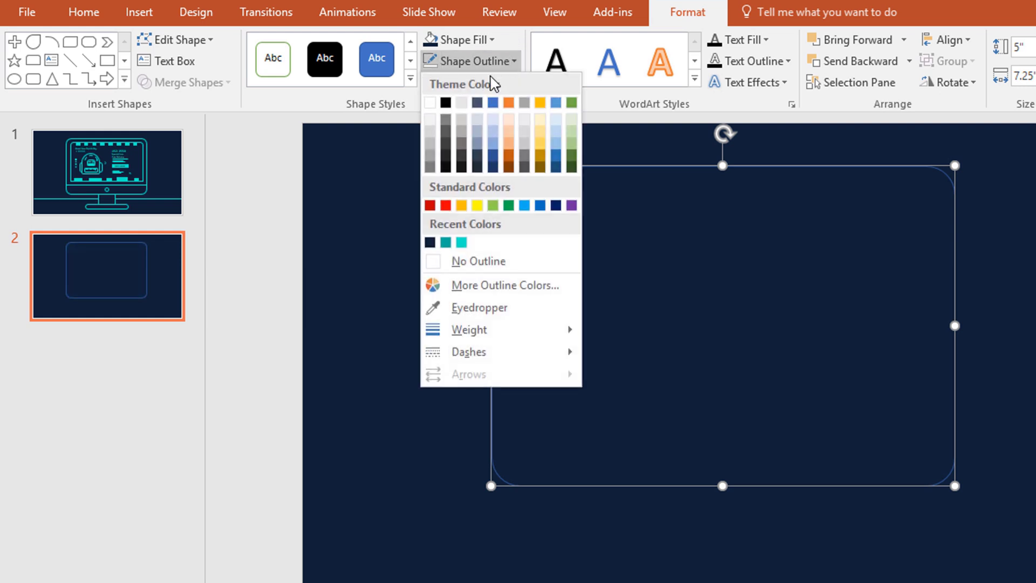
{"action": "left_click", "coordinate": [458, 244]}
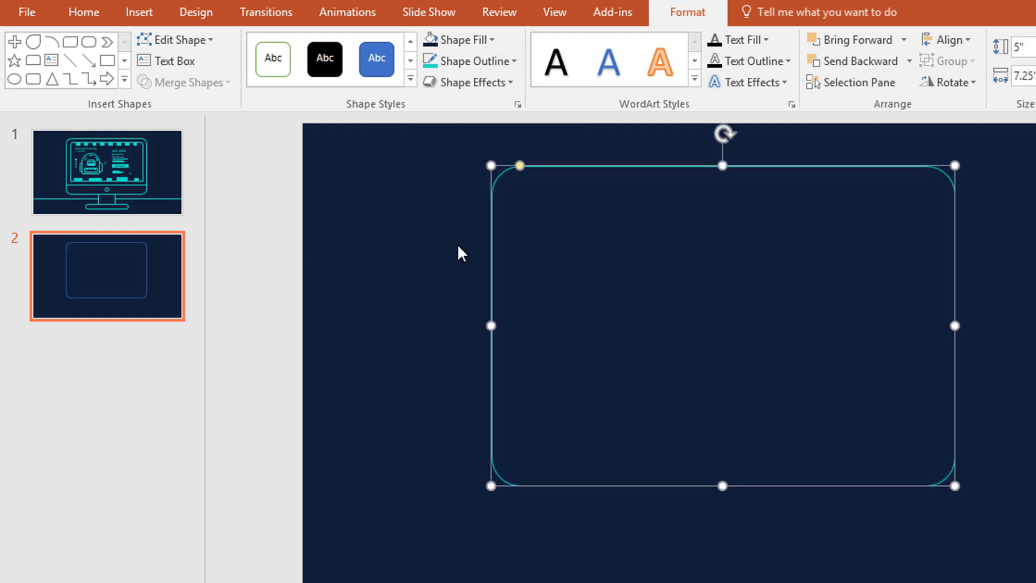
{"action": "left_click", "coordinate": [513, 61]}
{"action": "mouse_move", "coordinate": [523, 331]}
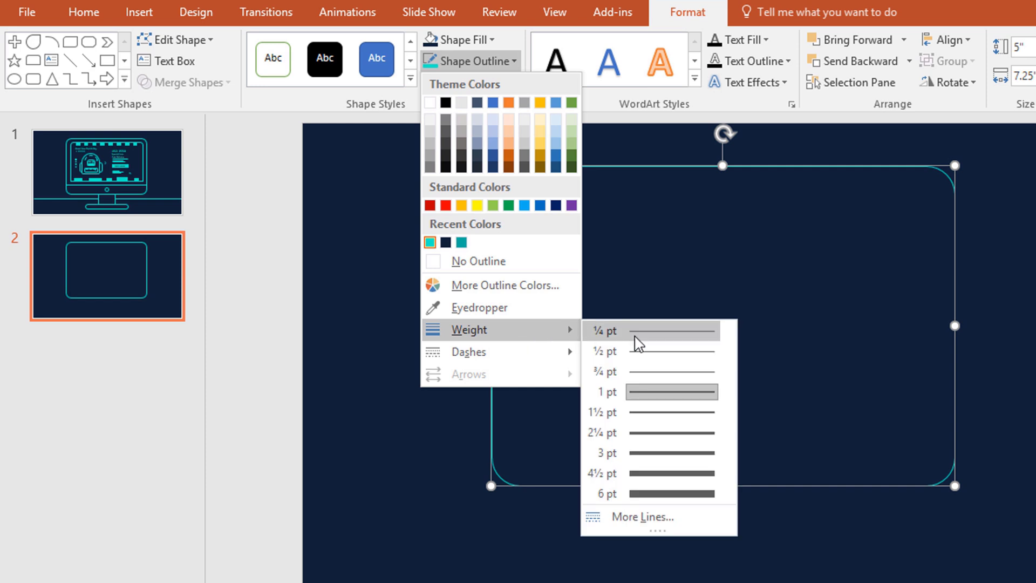
{"action": "left_click", "coordinate": [678, 433]}
{"action": "left_click", "coordinate": [474, 392]}
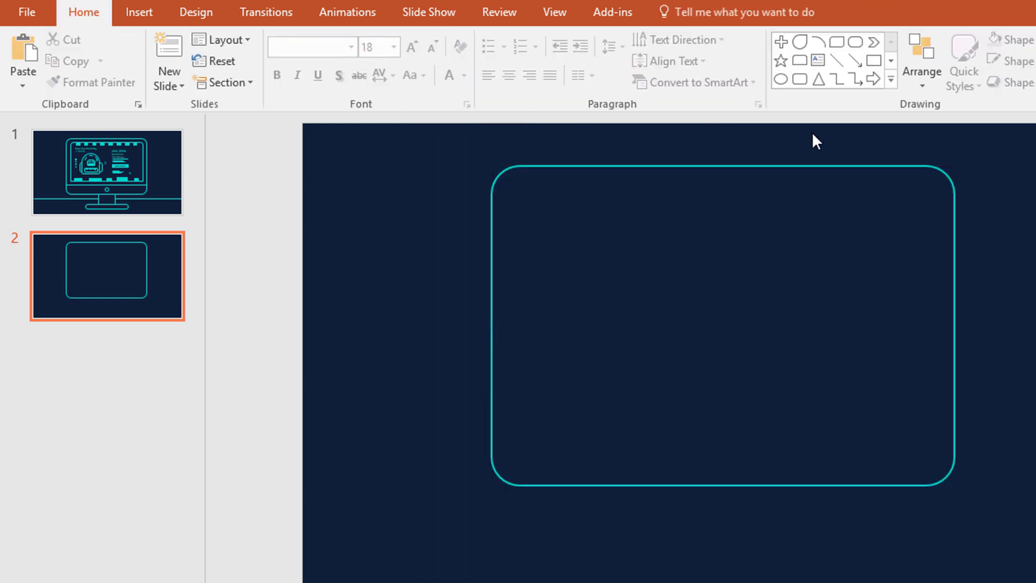
Step: Draw a thick teal horizontal line across the lower part of the frame
{"action": "left_click", "coordinate": [836, 60]}
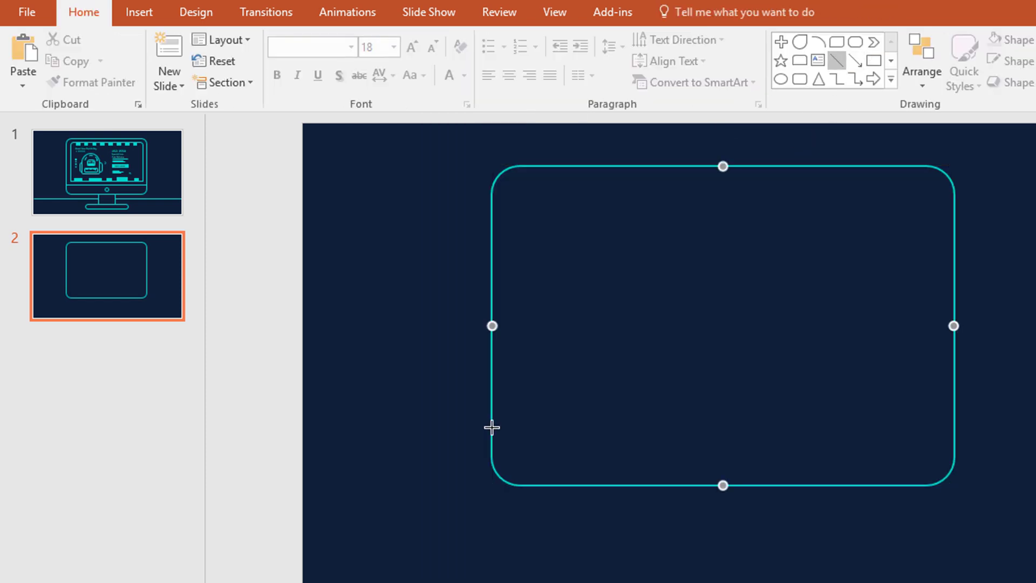
{"action": "mouse_move", "coordinate": [491, 427]}
{"action": "left_mouse_down"}
{"action": "mouse_move", "coordinate": [556, 414]}
{"action": "mouse_move", "coordinate": [955, 428]}
{"action": "left_mouse_up"}
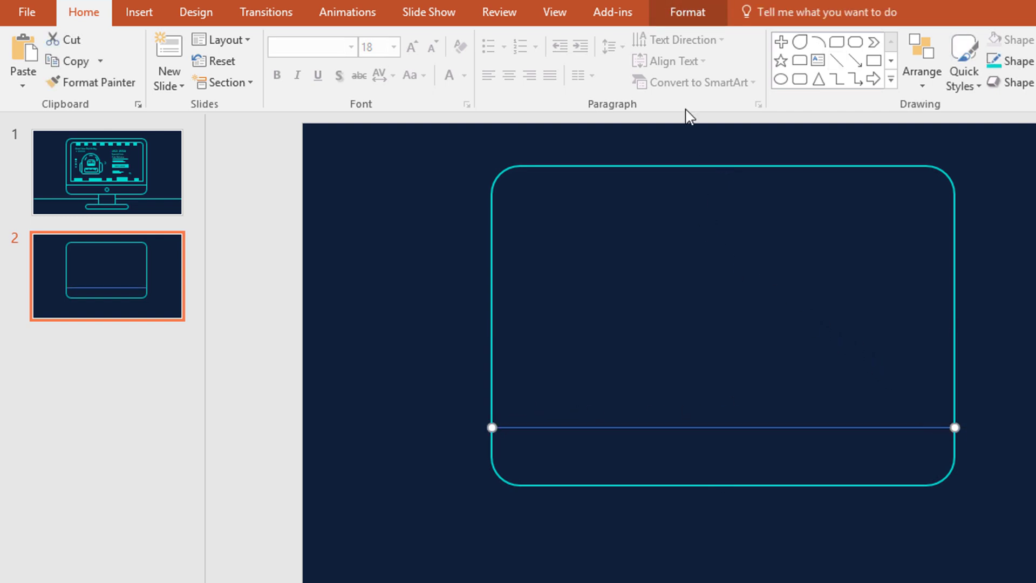
{"action": "left_click", "coordinate": [696, 11]}
{"action": "left_click", "coordinate": [508, 66]}
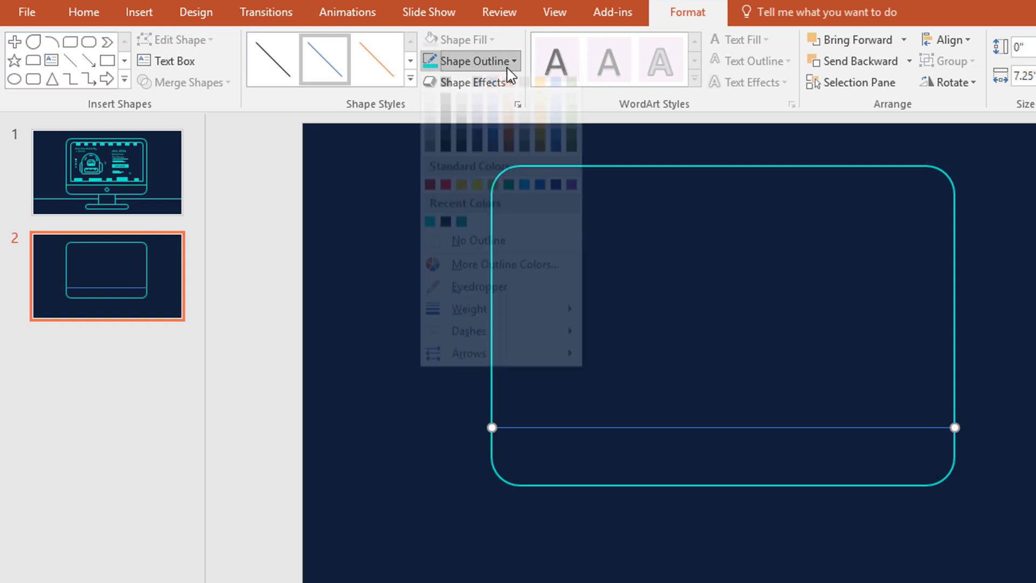
{"action": "left_click", "coordinate": [431, 241]}
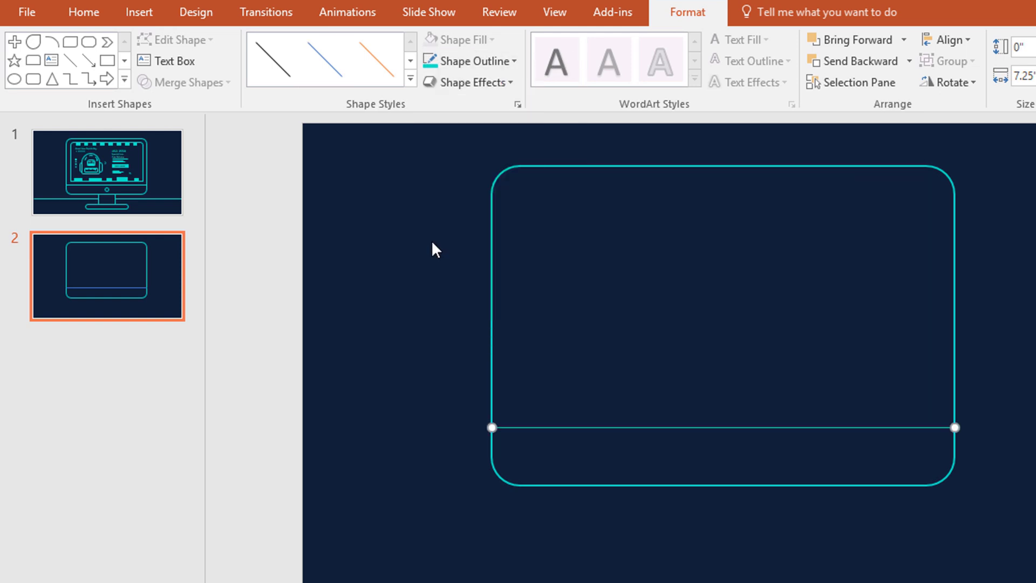
{"action": "left_click", "coordinate": [475, 61]}
{"action": "mouse_move", "coordinate": [500, 330]}
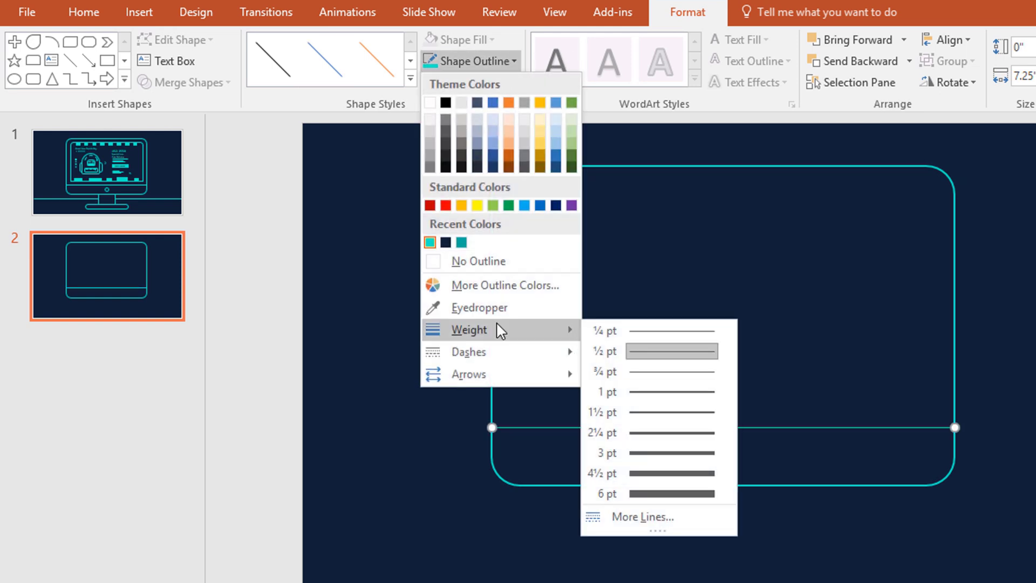
{"action": "left_click", "coordinate": [675, 442]}
{"action": "left_click", "coordinate": [866, 160]}
Step: Add a small navy circle below the line with a teal 2¼ pt outline
{"action": "left_click", "coordinate": [781, 79]}
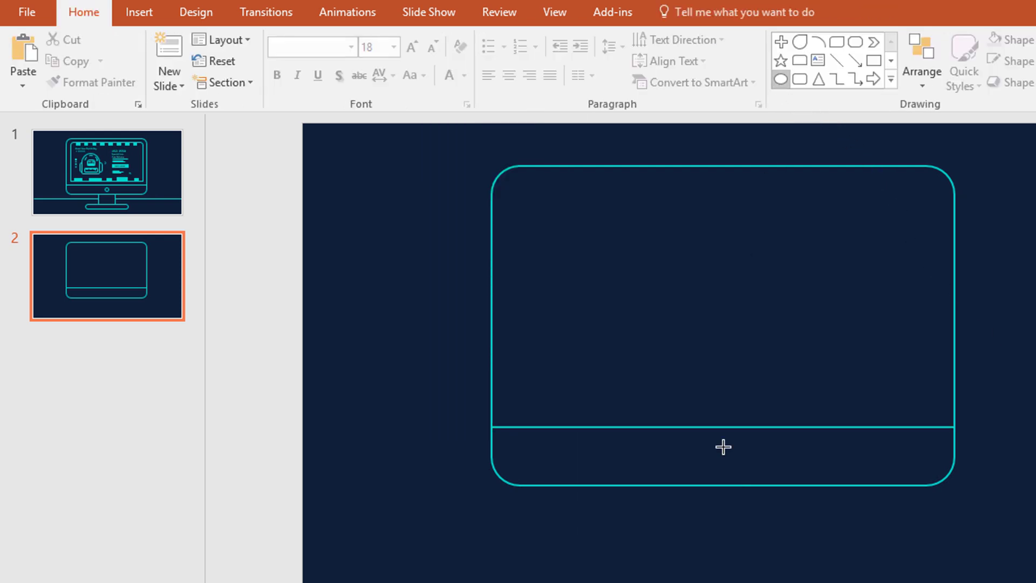
{"action": "mouse_move", "coordinate": [728, 452]}
{"action": "left_mouse_down"}
{"action": "mouse_move", "coordinate": [739, 467]}
{"action": "mouse_move", "coordinate": [726, 455]}
{"action": "left_mouse_up"}
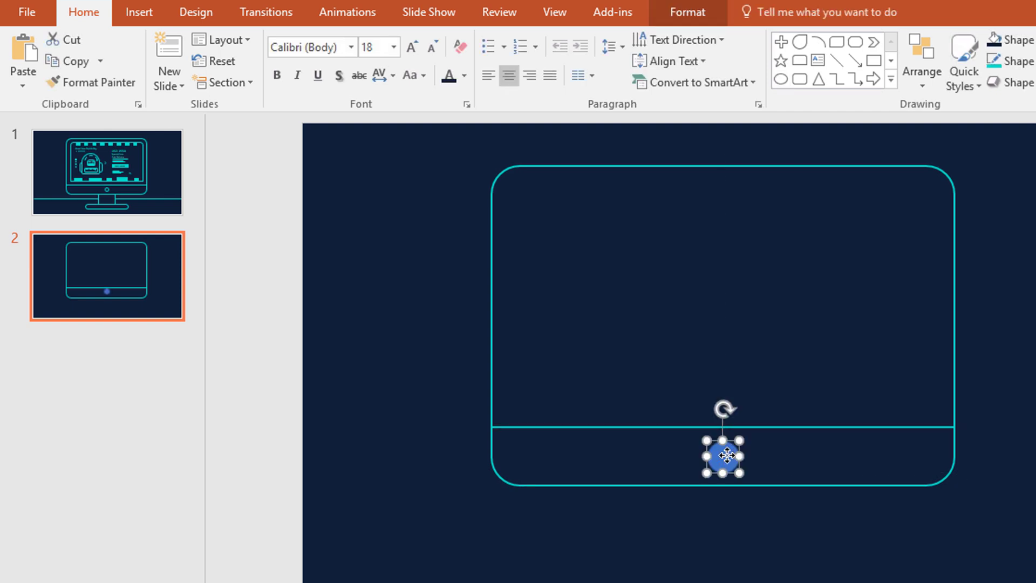
{"action": "left_click", "coordinate": [694, 18]}
{"action": "left_click", "coordinate": [492, 40]}
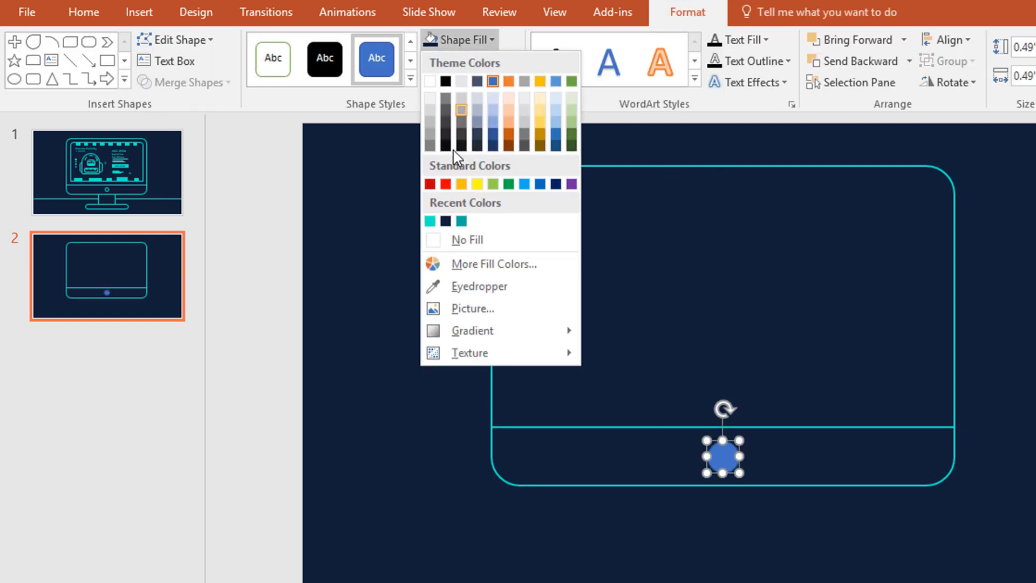
{"action": "left_click", "coordinate": [443, 222]}
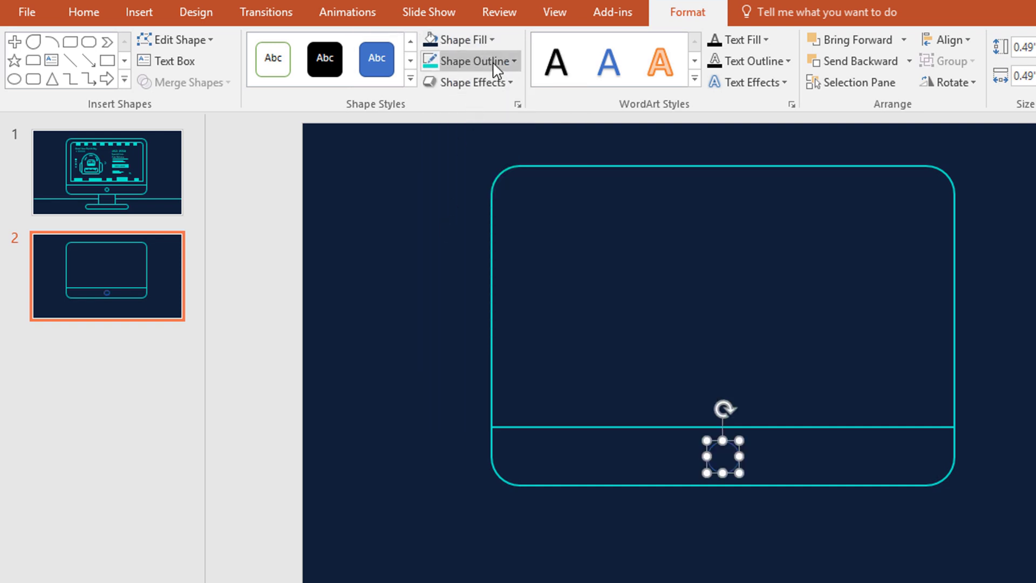
{"action": "left_click", "coordinate": [495, 64]}
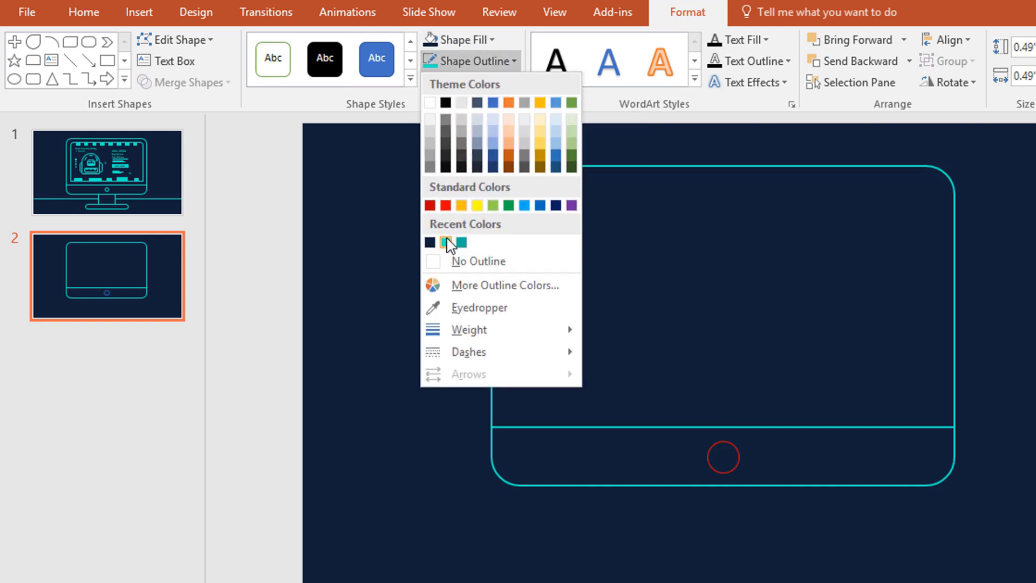
{"action": "left_click", "coordinate": [446, 243]}
{"action": "left_click", "coordinate": [510, 62]}
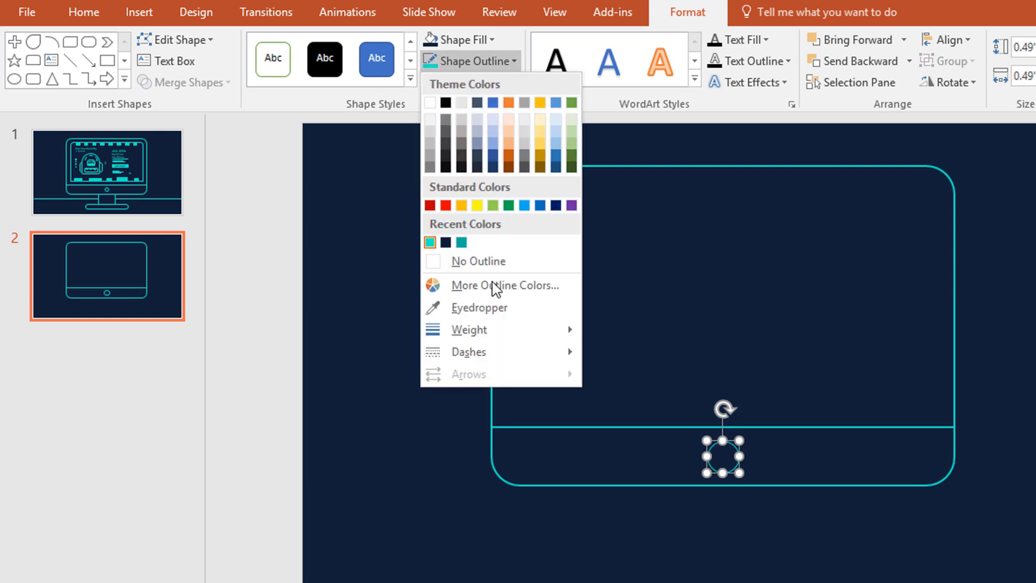
{"action": "mouse_move", "coordinate": [560, 335]}
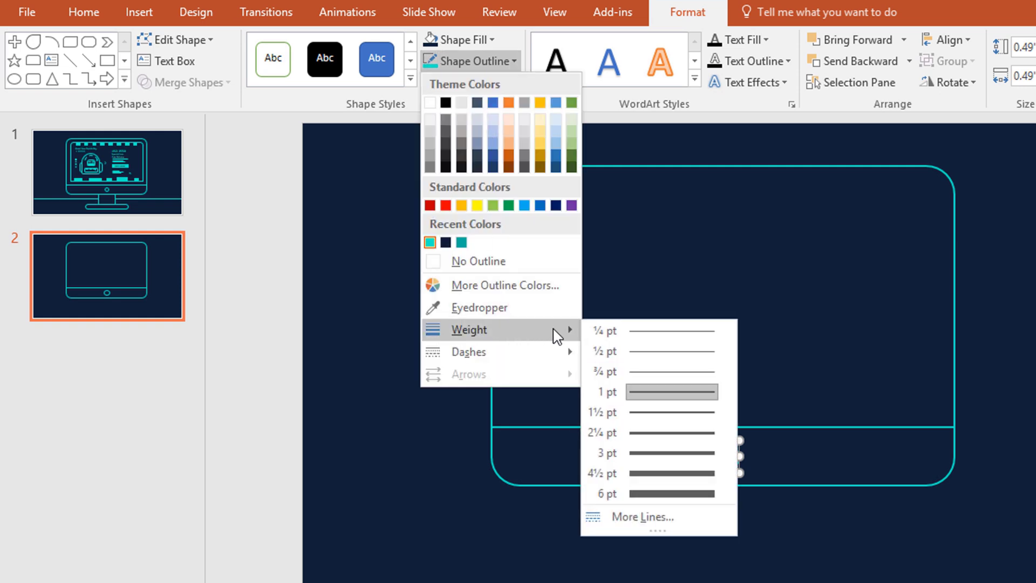
{"action": "left_click", "coordinate": [641, 434]}
{"action": "left_click", "coordinate": [448, 453]}
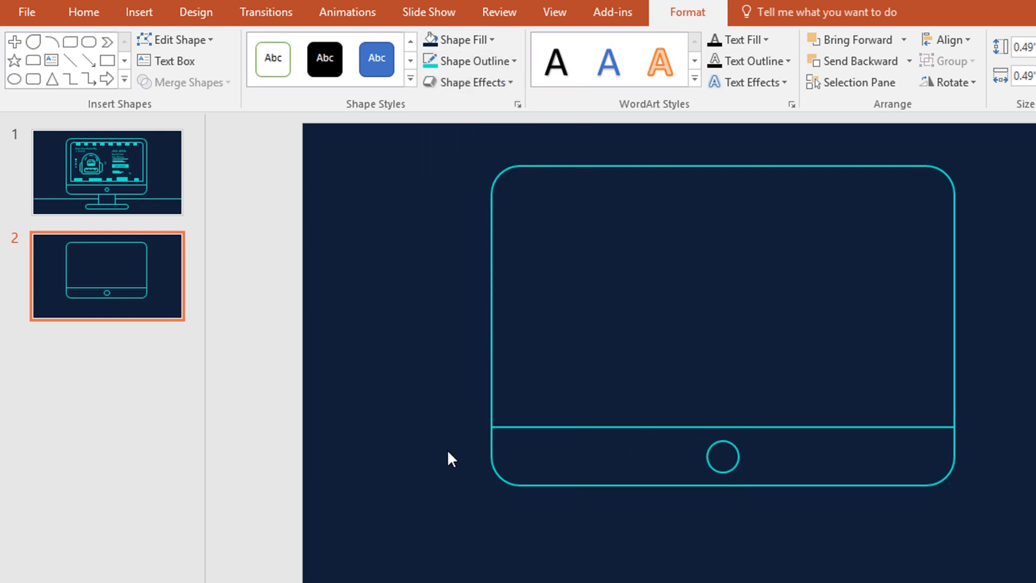
Step: Draw an inner rounded-rectangle screen inside the monitor frame, resized and with less corner rounding
{"action": "left_click", "coordinate": [800, 60]}
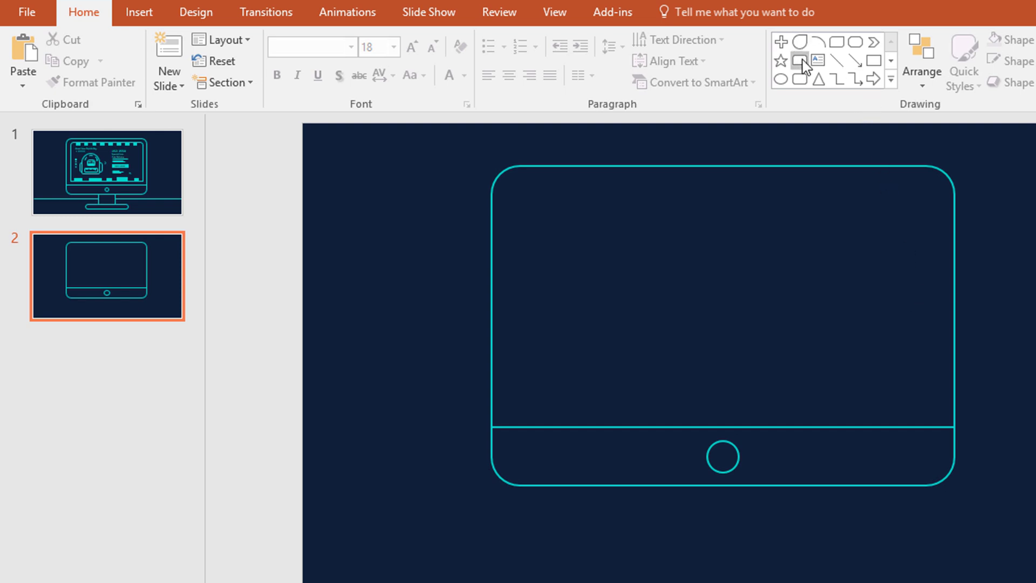
{"action": "mouse_move", "coordinate": [526, 201]}
{"action": "left_mouse_down"}
{"action": "mouse_move", "coordinate": [839, 382]}
{"action": "mouse_move", "coordinate": [928, 401]}
{"action": "left_mouse_up"}
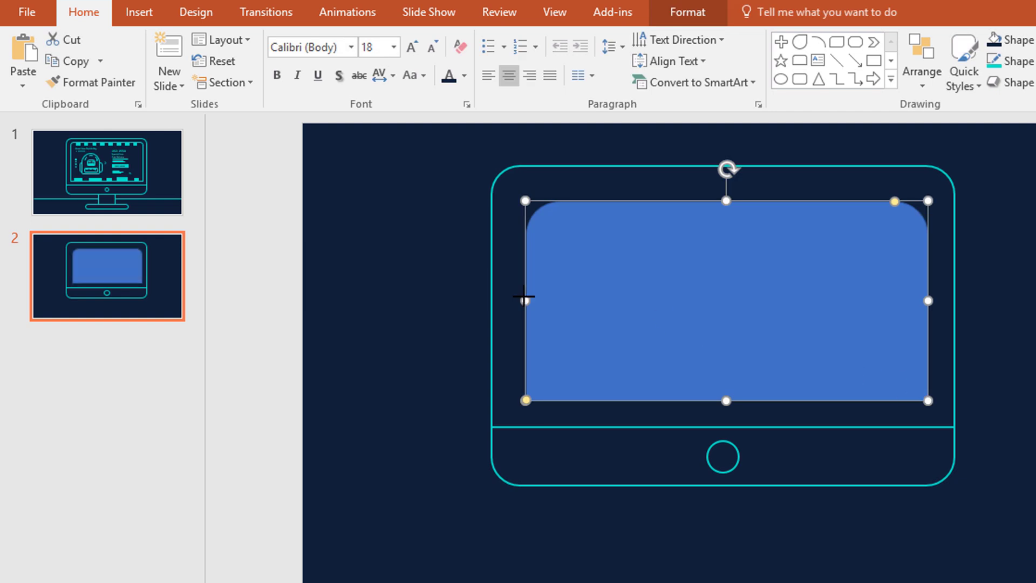
{"action": "left_click_drag", "start_coordinate": [526, 300], "coordinate": [517, 299]}
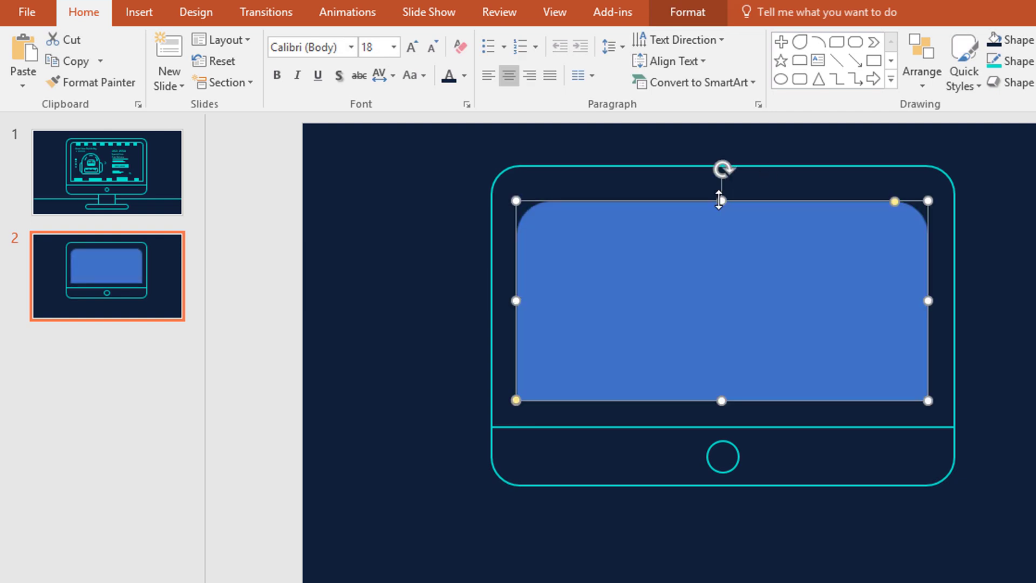
{"action": "left_click_drag", "start_coordinate": [719, 200], "coordinate": [720, 189]}
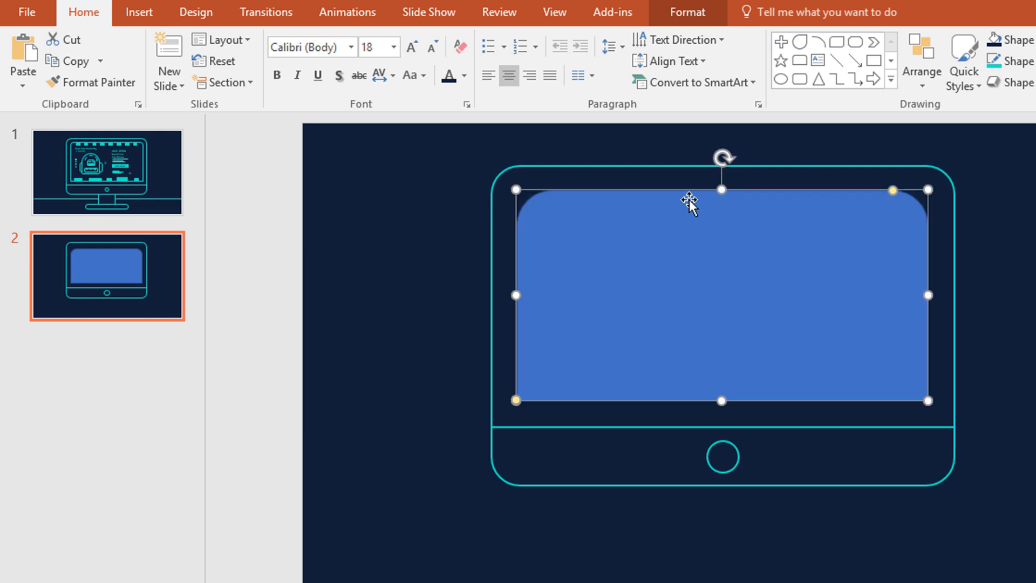
{"action": "left_click_drag", "start_coordinate": [894, 190], "coordinate": [914, 196]}
{"action": "left_click_drag", "start_coordinate": [722, 401], "coordinate": [722, 403]}
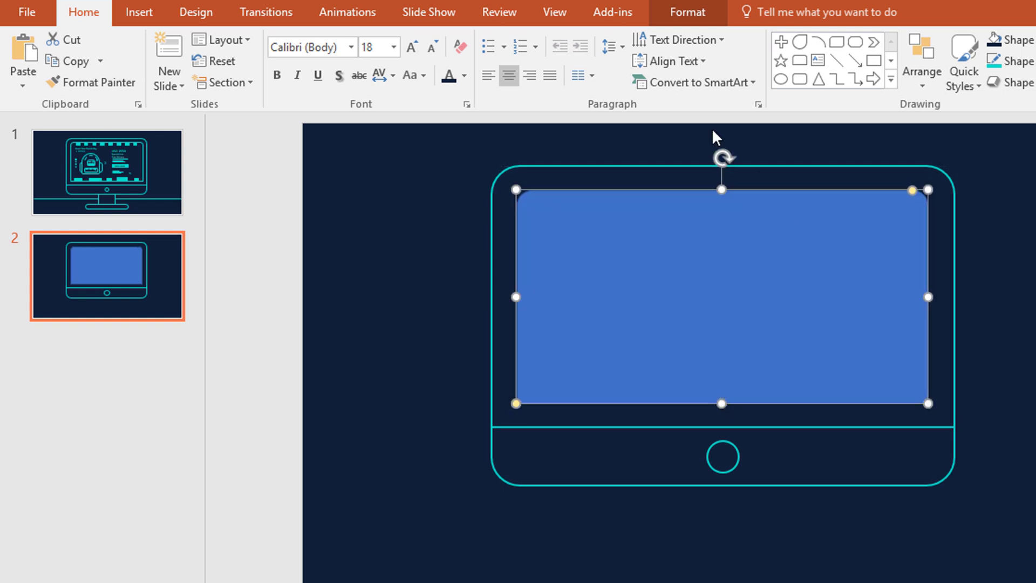
Step: Fill the inner screen with dark navy and give it a teal 1½ pt outline
{"action": "left_click", "coordinate": [695, 12]}
{"action": "left_click", "coordinate": [488, 40]}
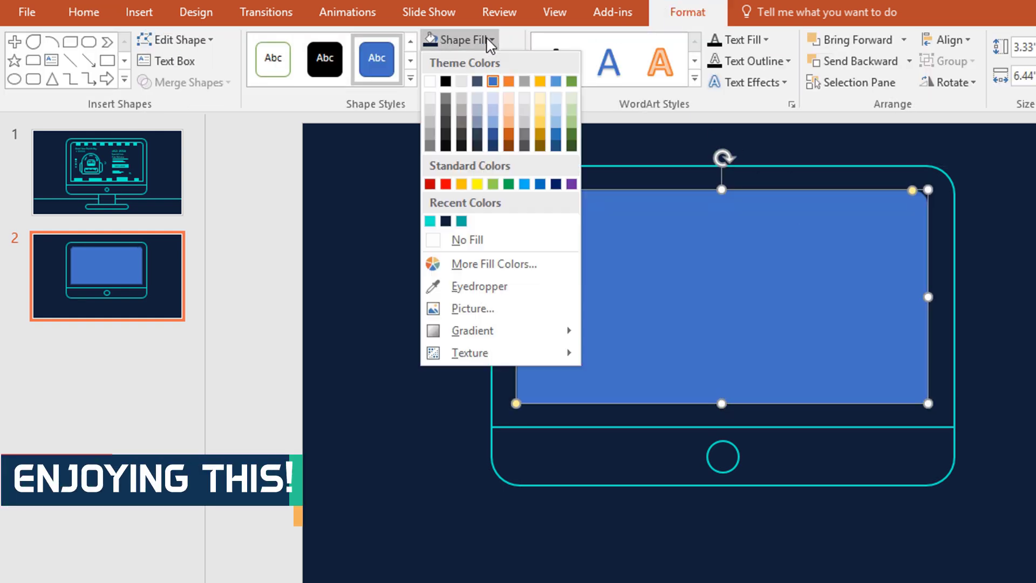
{"action": "left_click", "coordinate": [446, 222]}
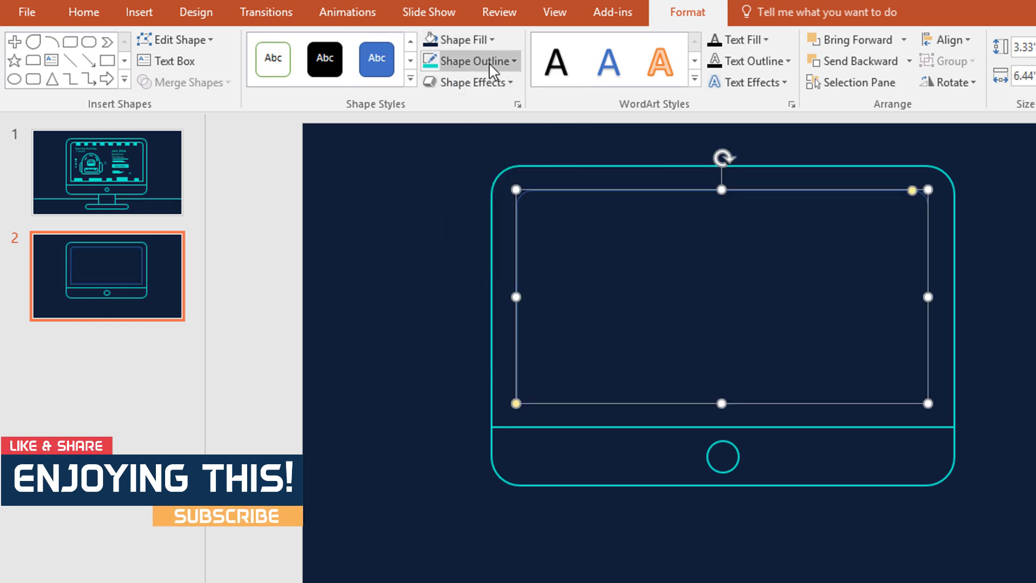
{"action": "left_click", "coordinate": [489, 64]}
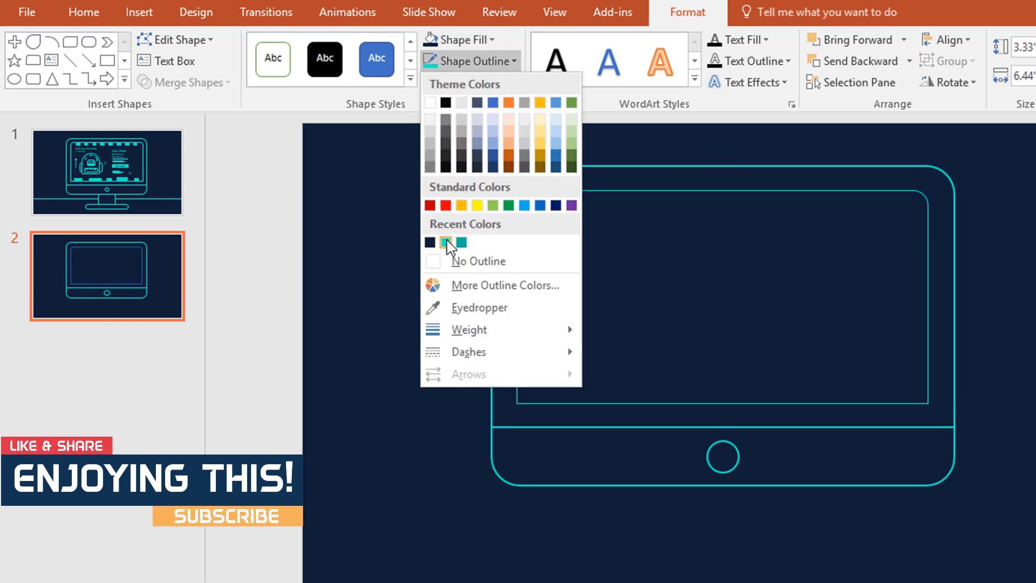
{"action": "left_click", "coordinate": [447, 241]}
{"action": "left_click", "coordinate": [500, 62]}
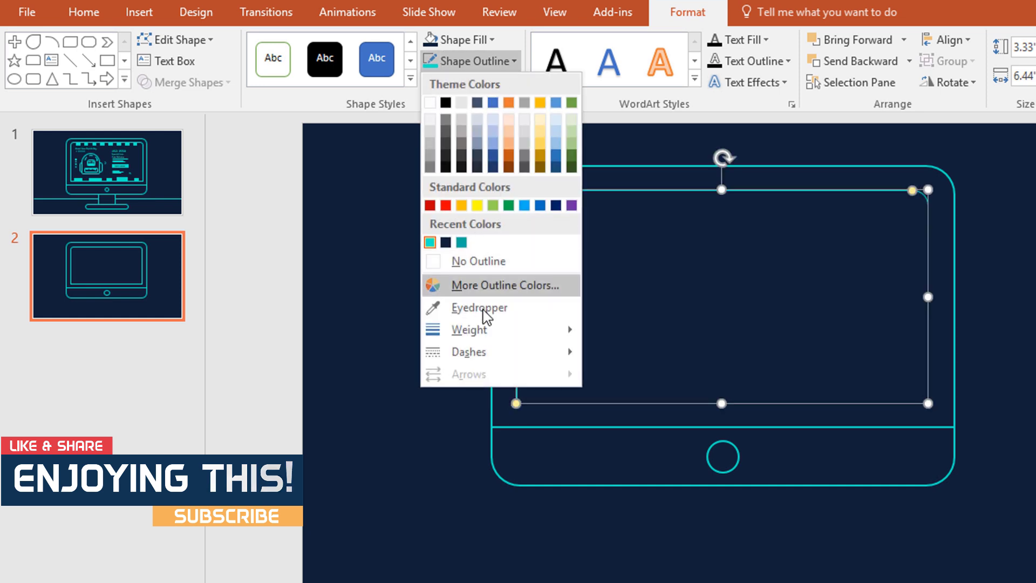
{"action": "mouse_move", "coordinate": [498, 329]}
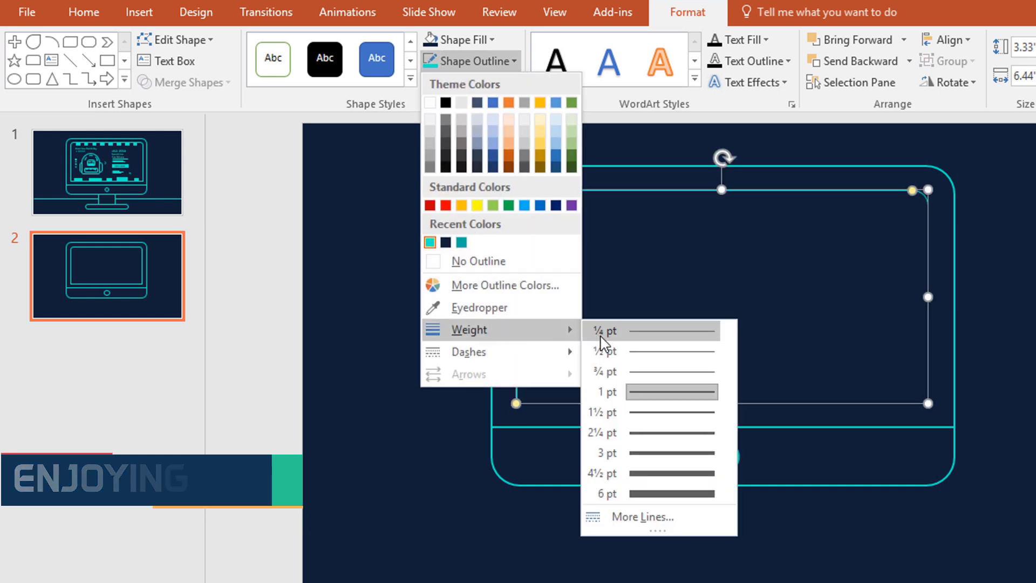
{"action": "left_click", "coordinate": [670, 423]}
{"action": "left_click", "coordinate": [961, 429]}
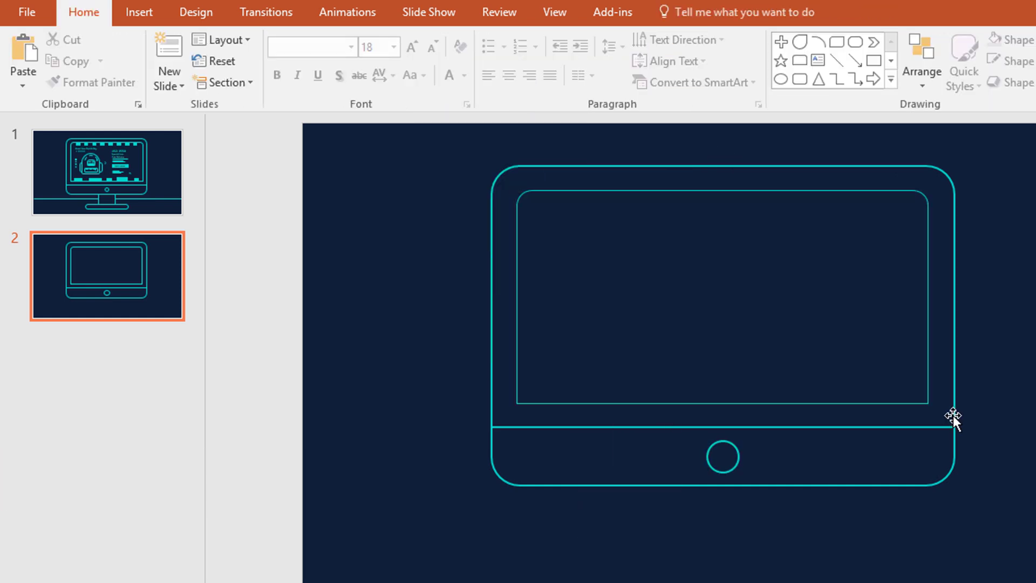
{"action": "left_click", "coordinate": [953, 416]}
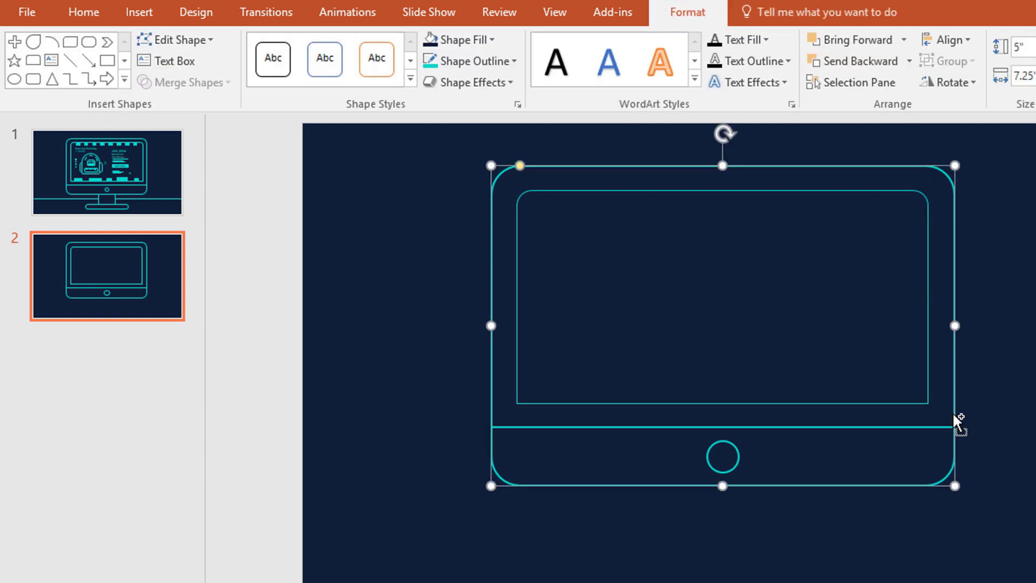
Step: Duplicate the frame into a small stand, send it to the back and centre it under the monitor
{"action": "key", "text": "ctrl+d"}
{"action": "left_click_drag", "start_coordinate": [531, 177], "coordinate": [500, 167]}
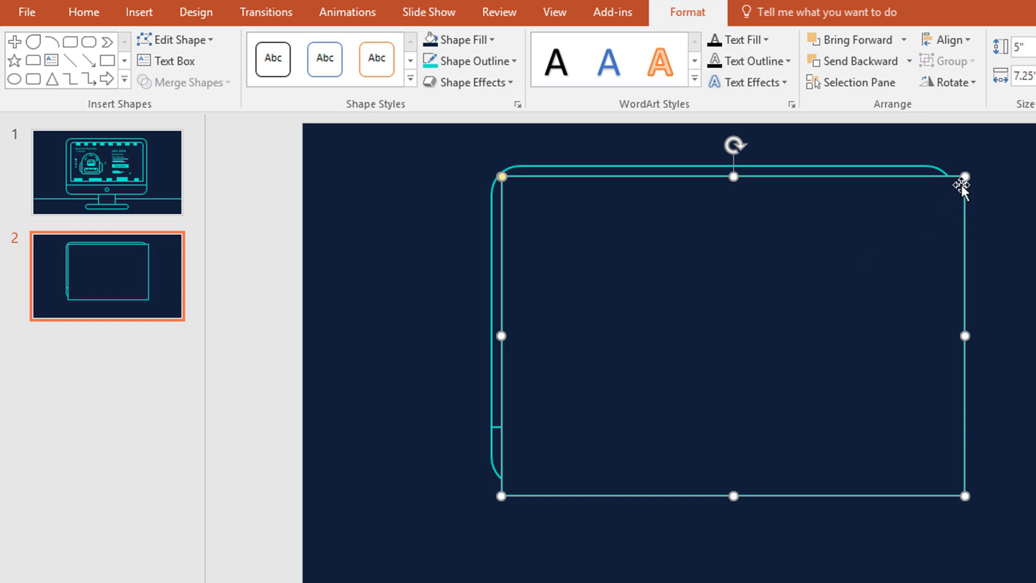
{"action": "left_click_drag", "start_coordinate": [965, 177], "coordinate": [627, 370]}
{"action": "left_click_drag", "start_coordinate": [618, 435], "coordinate": [758, 510]}
{"action": "right_click", "coordinate": [759, 510]}
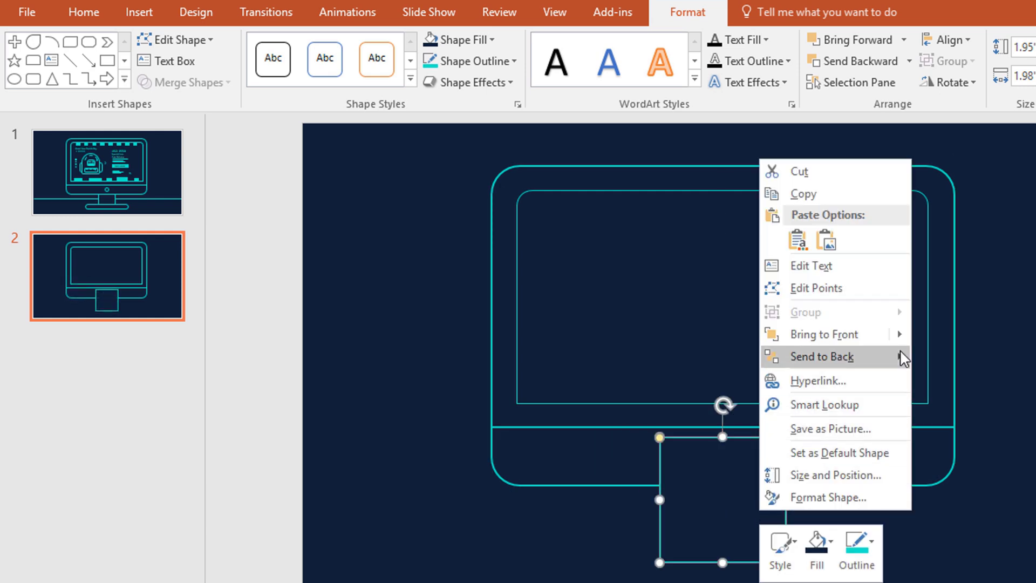
{"action": "mouse_move", "coordinate": [902, 356]}
{"action": "left_click", "coordinate": [951, 358]}
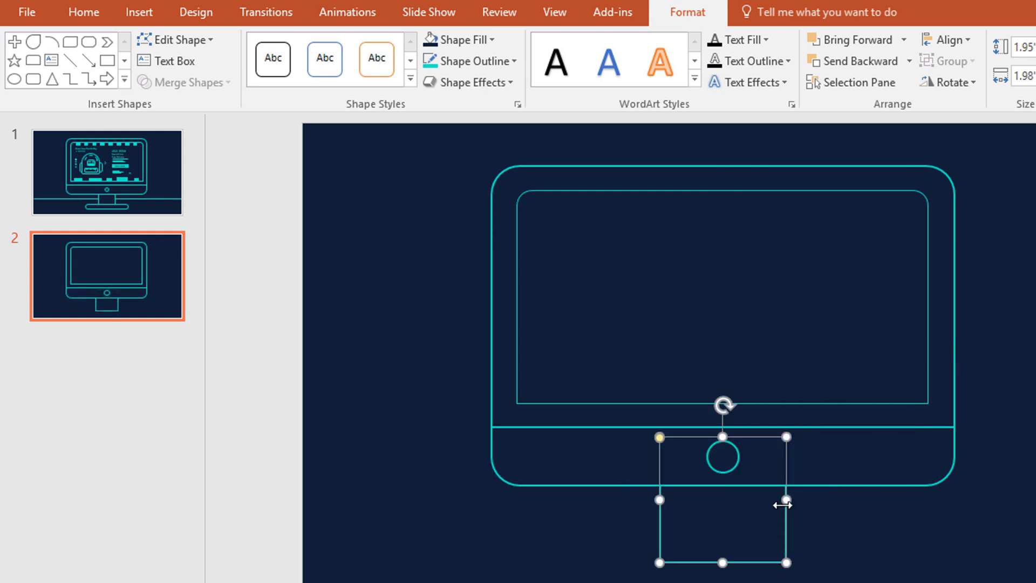
{"action": "left_click", "coordinate": [775, 499]}
{"action": "left_click", "coordinate": [770, 500]}
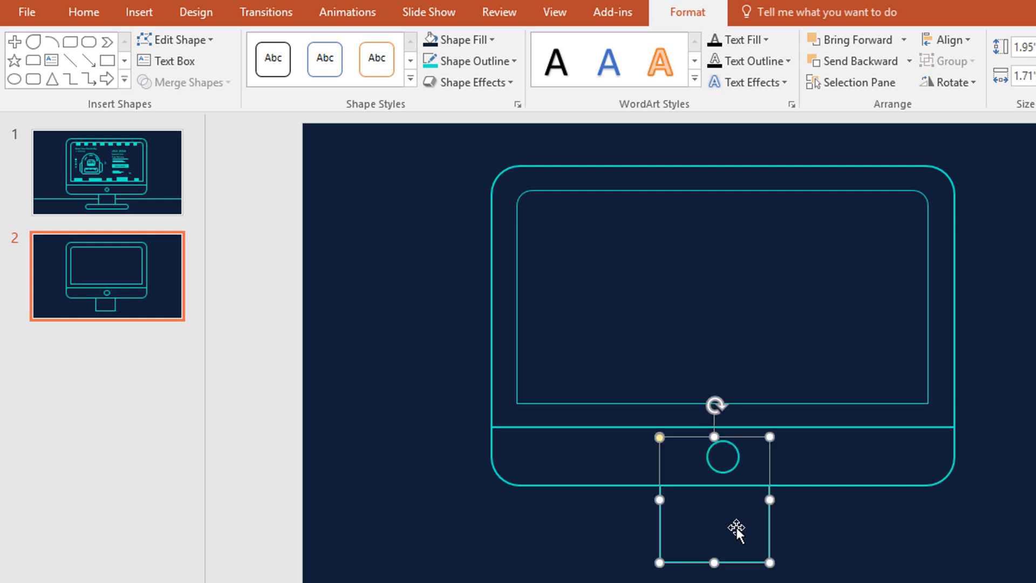
{"action": "mouse_move", "coordinate": [736, 528]}
{"action": "left_mouse_down"}
{"action": "mouse_move", "coordinate": [747, 529]}
{"action": "mouse_move", "coordinate": [744, 510]}
{"action": "left_mouse_up"}
{"action": "left_click", "coordinate": [834, 546]}
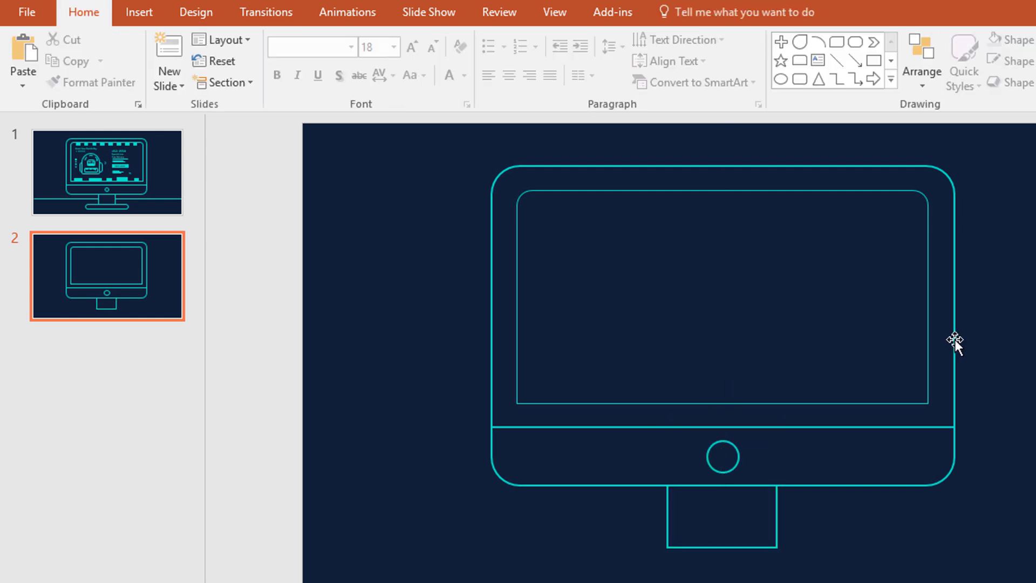
Step: Duplicate the frame into a thin rounded base bar and copy the divider line lower as a ground line
{"action": "left_click", "coordinate": [954, 339]}
{"action": "key", "text": "ctrl+d"}
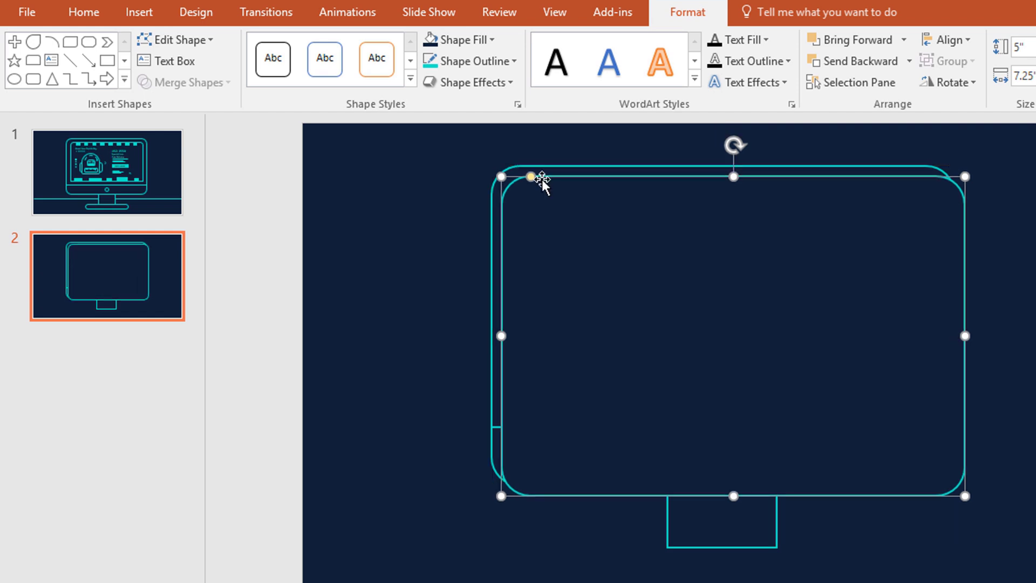
{"action": "left_click_drag", "start_coordinate": [531, 177], "coordinate": [662, 270]}
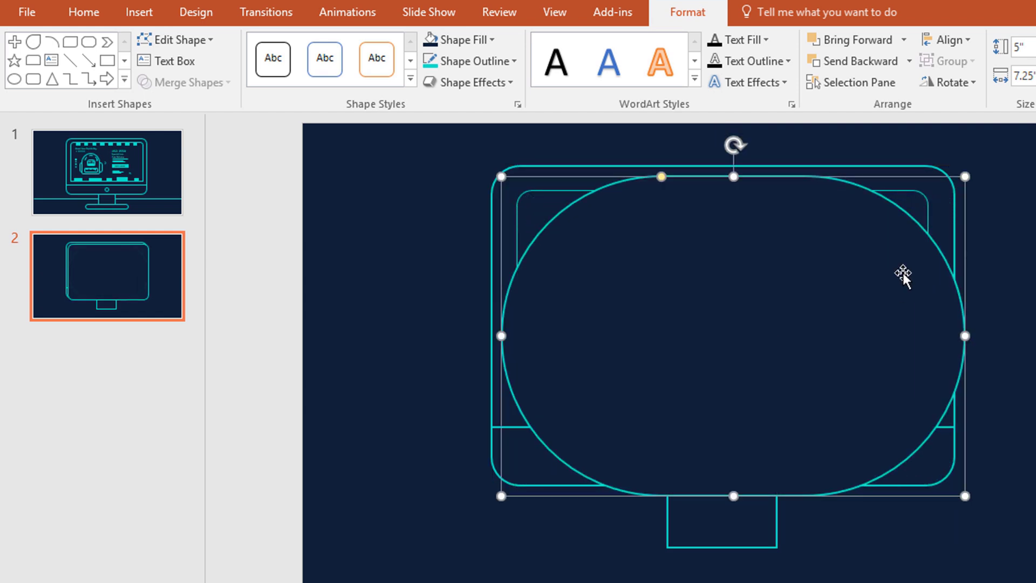
{"action": "left_click_drag", "start_coordinate": [964, 176], "coordinate": [851, 556]}
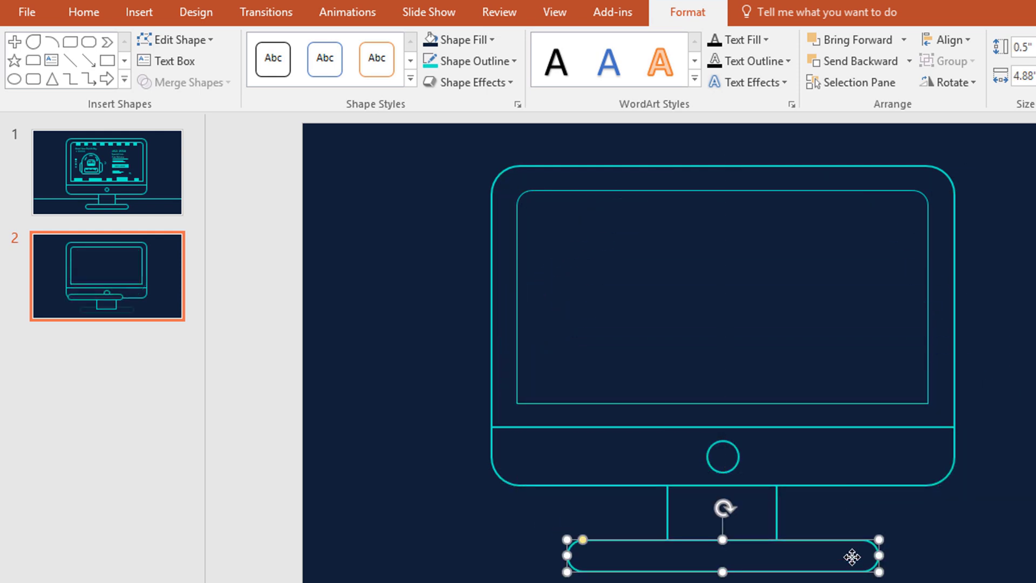
{"action": "left_click", "coordinate": [834, 426]}
{"action": "left_click_drag", "start_coordinate": [834, 426], "coordinate": [640, 515]}
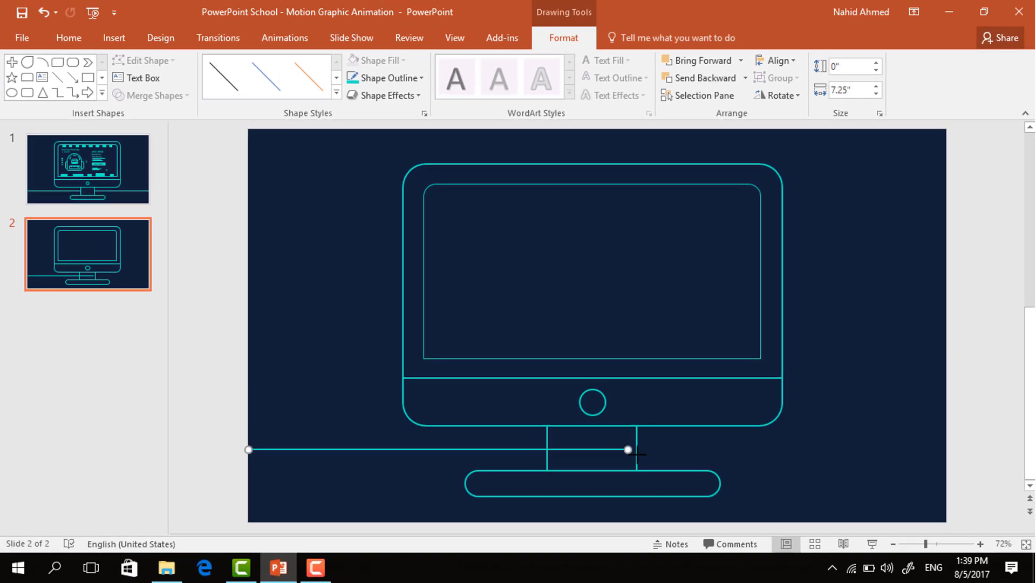
Step: Extend the teal ground line to the slide's right edge and send it to the back
{"action": "left_click_drag", "start_coordinate": [635, 453], "coordinate": [943, 476]}
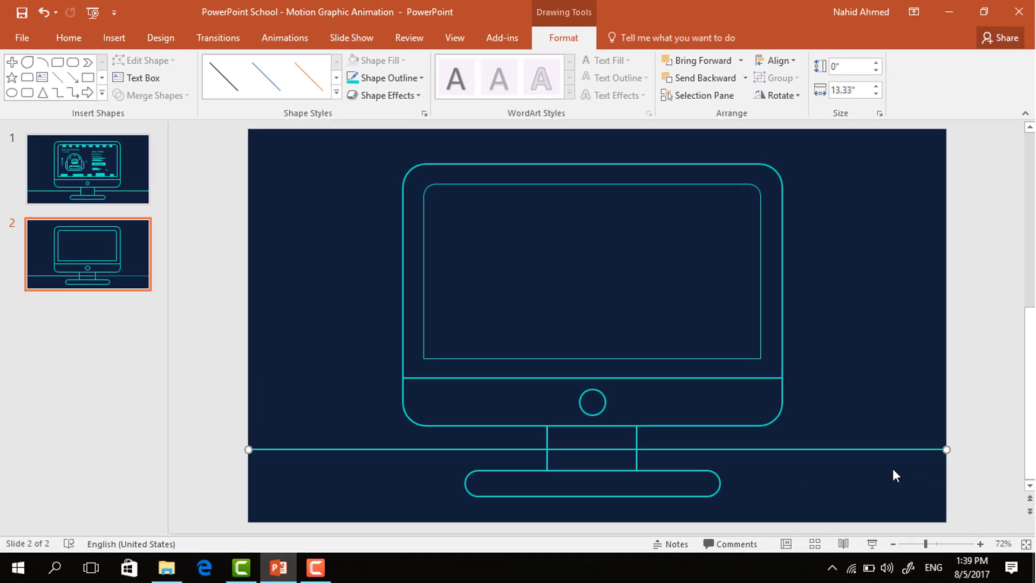
{"action": "right_click", "coordinate": [395, 448]}
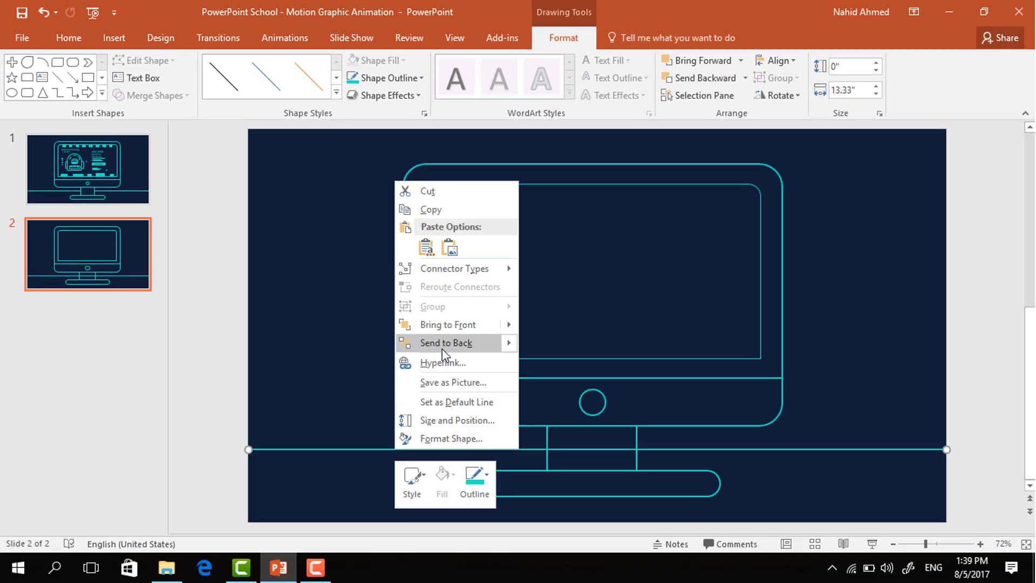
{"action": "mouse_move", "coordinate": [505, 345]}
{"action": "left_click", "coordinate": [550, 348]}
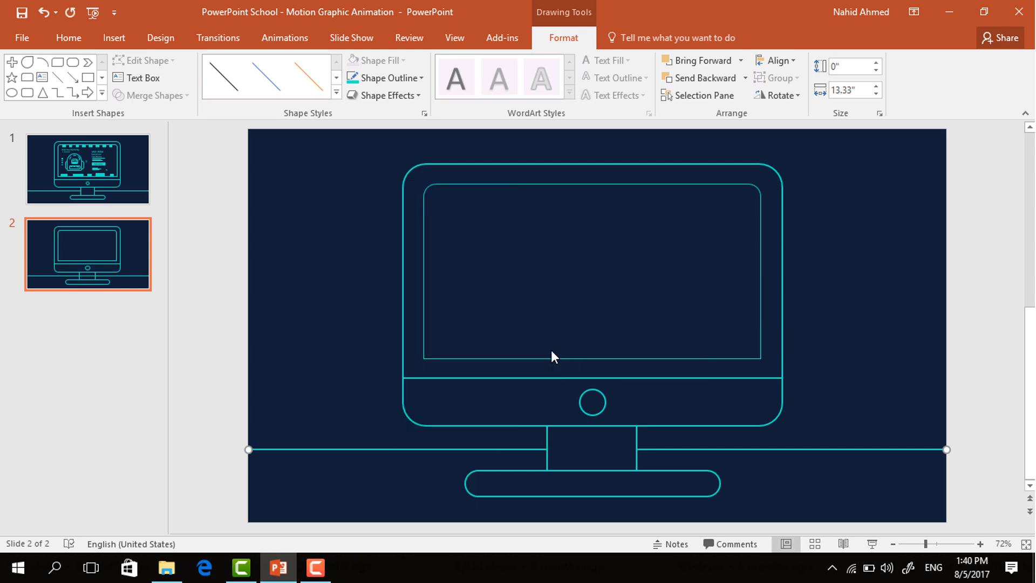
{"action": "left_click", "coordinate": [856, 381]}
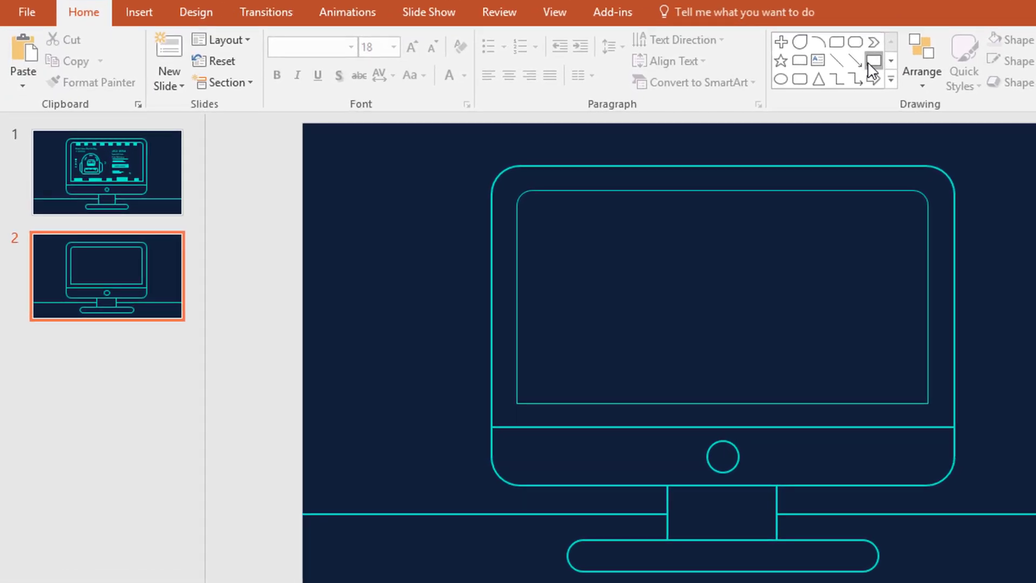
Step: Draw a small cyan rectangle with no outline at the screen's bottom-left
{"action": "left_click", "coordinate": [716, 77]}
{"action": "mouse_move", "coordinate": [542, 379]}
{"action": "left_mouse_down"}
{"action": "mouse_move", "coordinate": [578, 404]}
{"action": "mouse_move", "coordinate": [604, 404]}
{"action": "left_mouse_up"}
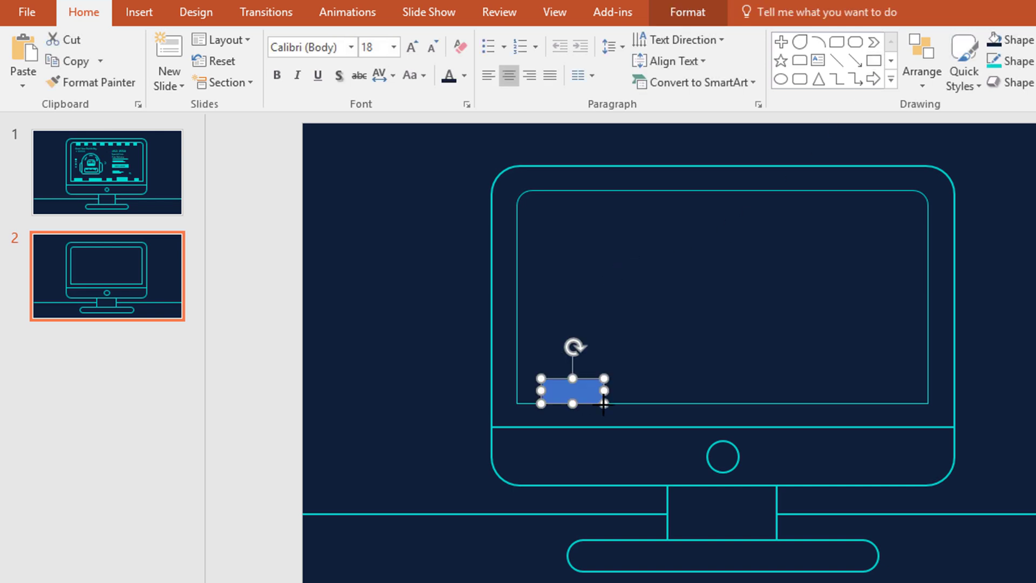
{"action": "left_click", "coordinate": [672, 9]}
{"action": "left_click", "coordinate": [487, 39]}
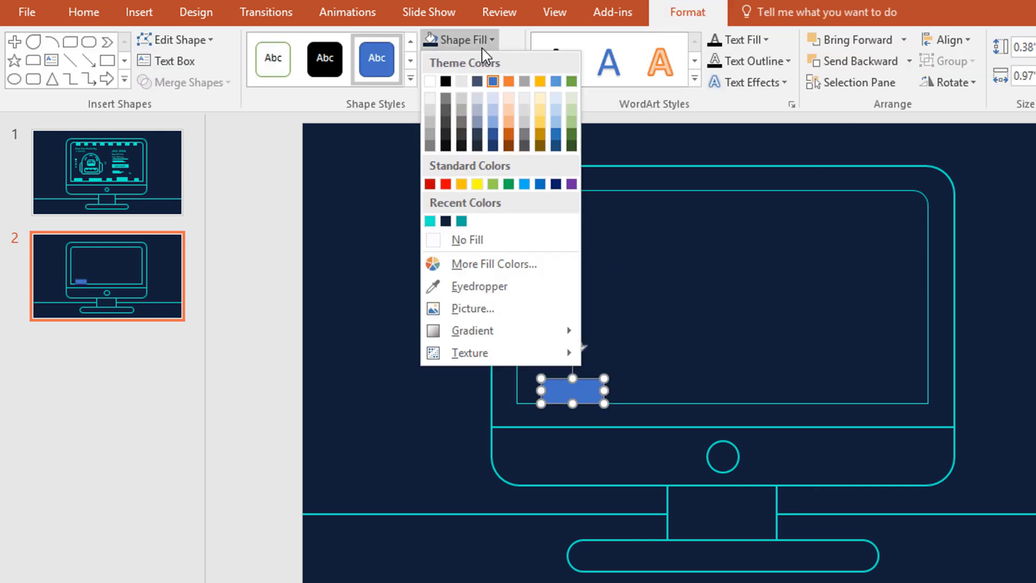
{"action": "left_click", "coordinate": [430, 221]}
{"action": "left_click", "coordinate": [488, 61]}
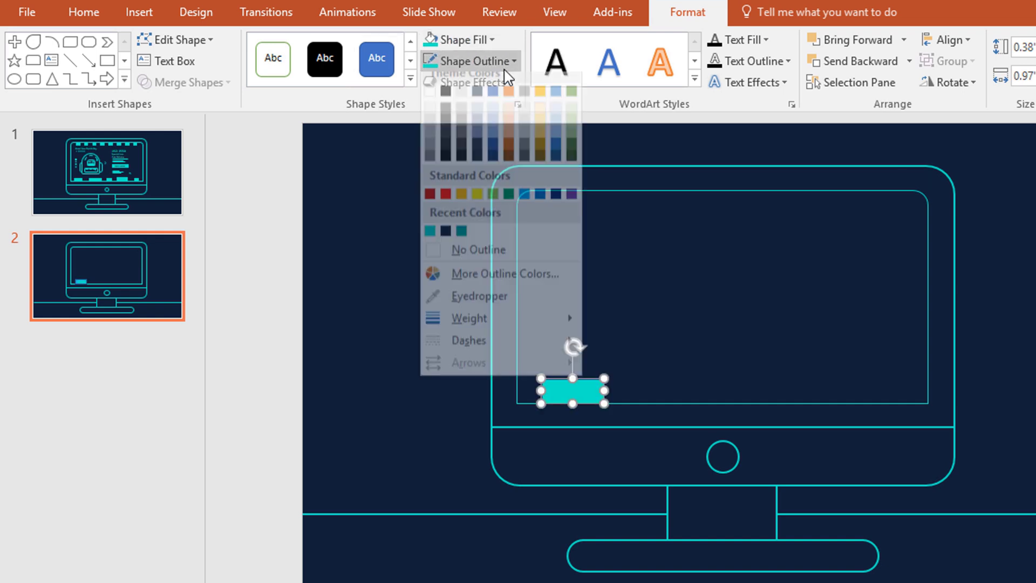
{"action": "left_click", "coordinate": [543, 255]}
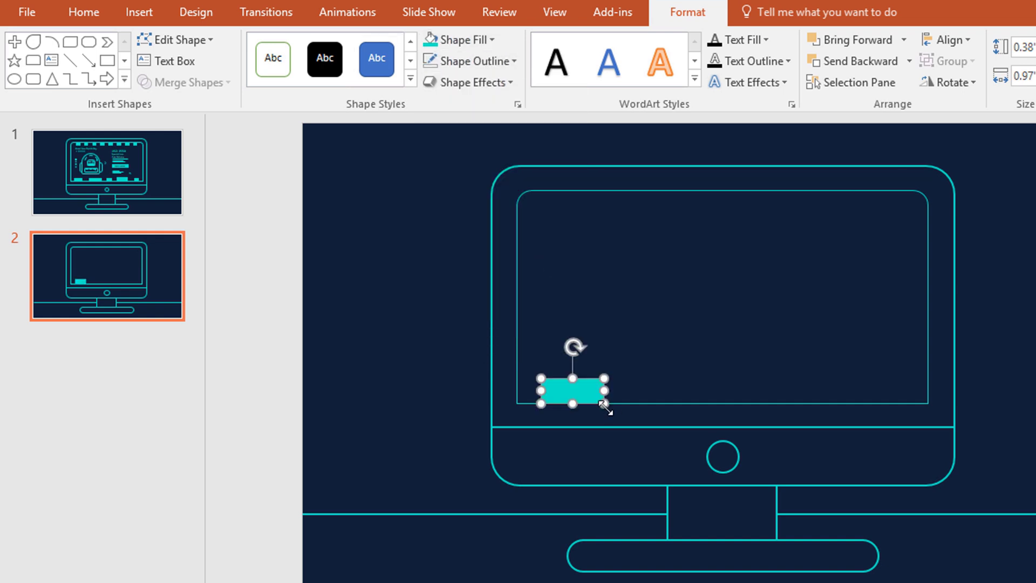
Step: Copy and resize the cyan rectangle into a bottom row of bars of varying widths
{"action": "left_click_drag", "start_coordinate": [574, 379], "coordinate": [696, 390]}
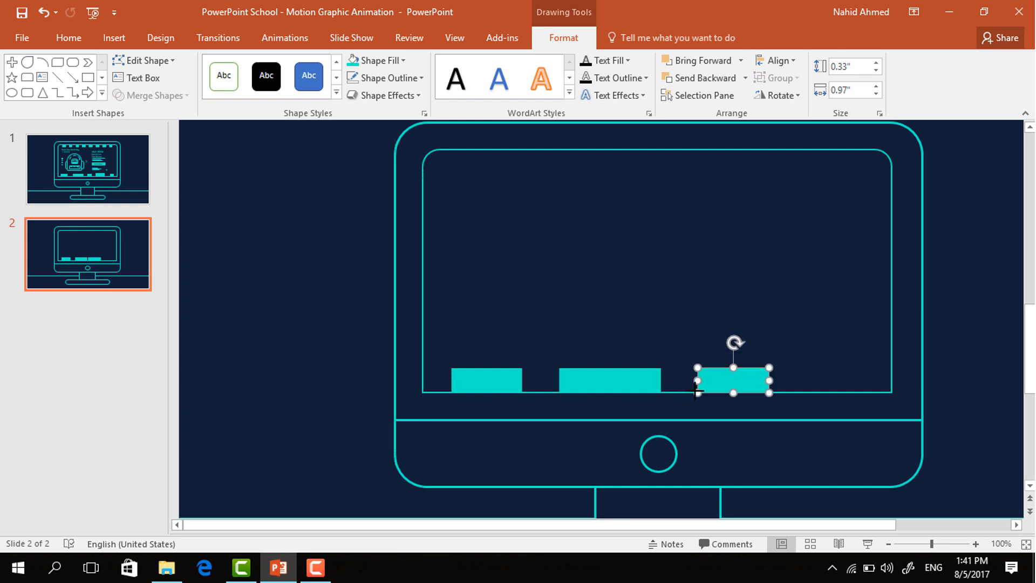
{"action": "left_click_drag", "start_coordinate": [768, 380], "coordinate": [812, 388]}
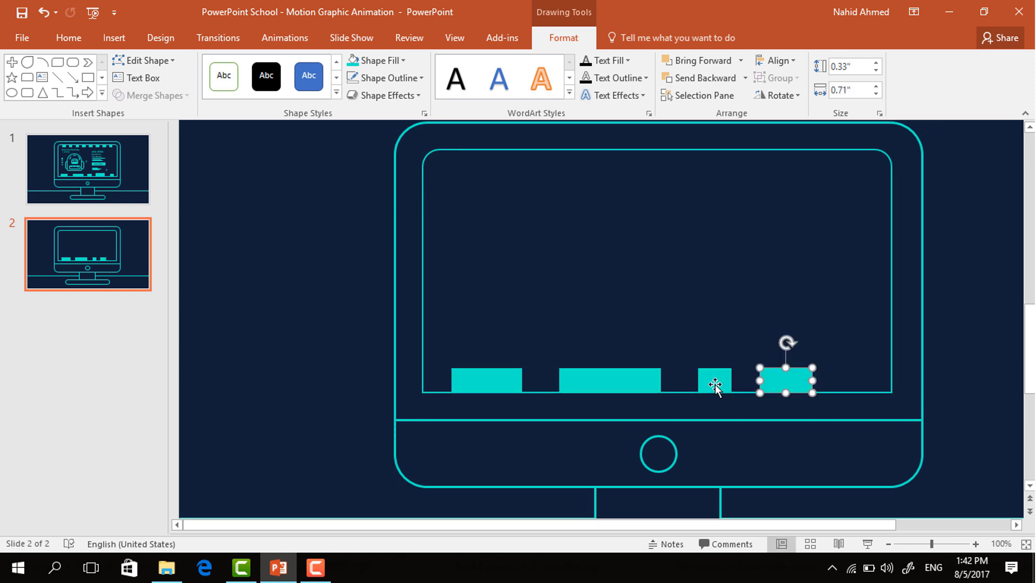
{"action": "left_click", "coordinate": [720, 382], "text": "shift"}
{"action": "left_click_drag", "start_coordinate": [721, 383], "coordinate": [716, 381]}
{"action": "left_click", "coordinate": [801, 381]}
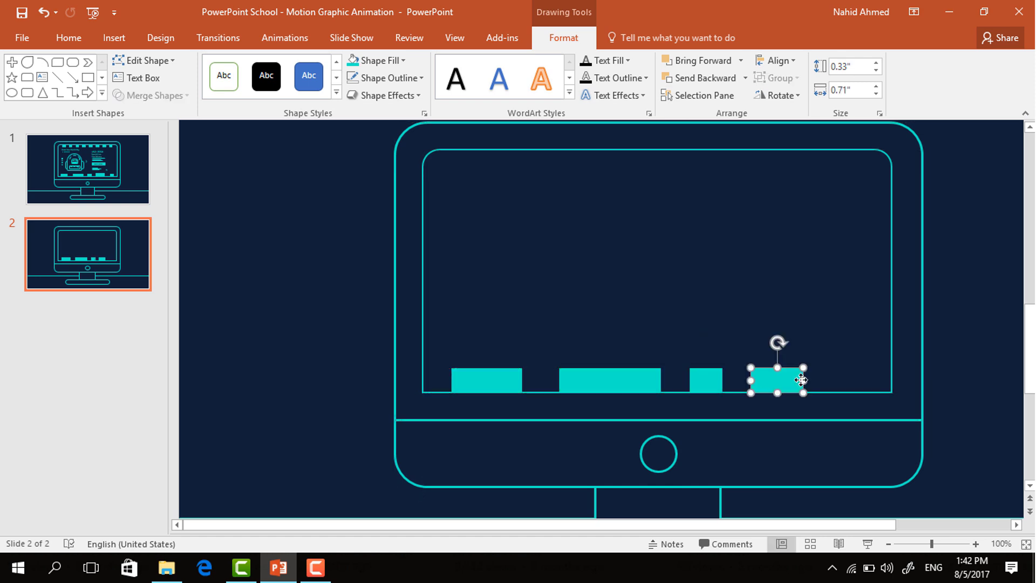
{"action": "left_click_drag", "start_coordinate": [801, 380], "coordinate": [837, 384]}
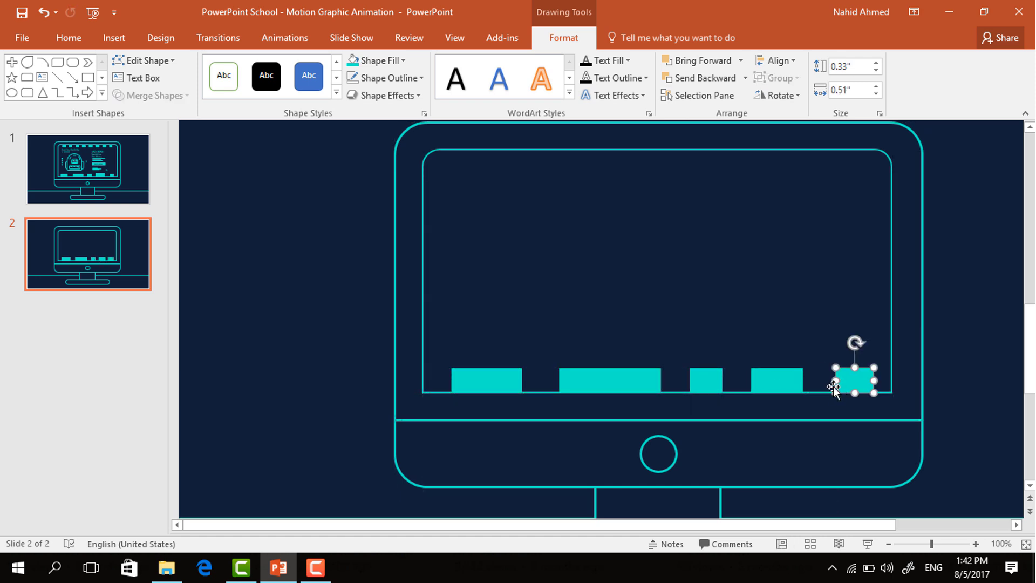
{"action": "left_click", "coordinate": [805, 361]}
{"action": "scroll", "coordinate": [805, 360], "scroll_direction": "down", "scroll_amount": 3}
Step: Copy a bar as a square, duplicate it into a top row of seven, and distribute them horizontally
{"action": "left_click_drag", "start_coordinate": [626, 348], "coordinate": [501, 197]}
{"action": "key", "text": "ctrl+d"}
{"action": "key", "text": "ctrl+d"}
{"action": "key", "text": "ctrl+d"}
{"action": "key", "text": "ctrl+d"}
{"action": "key", "text": "ctrl+d"}
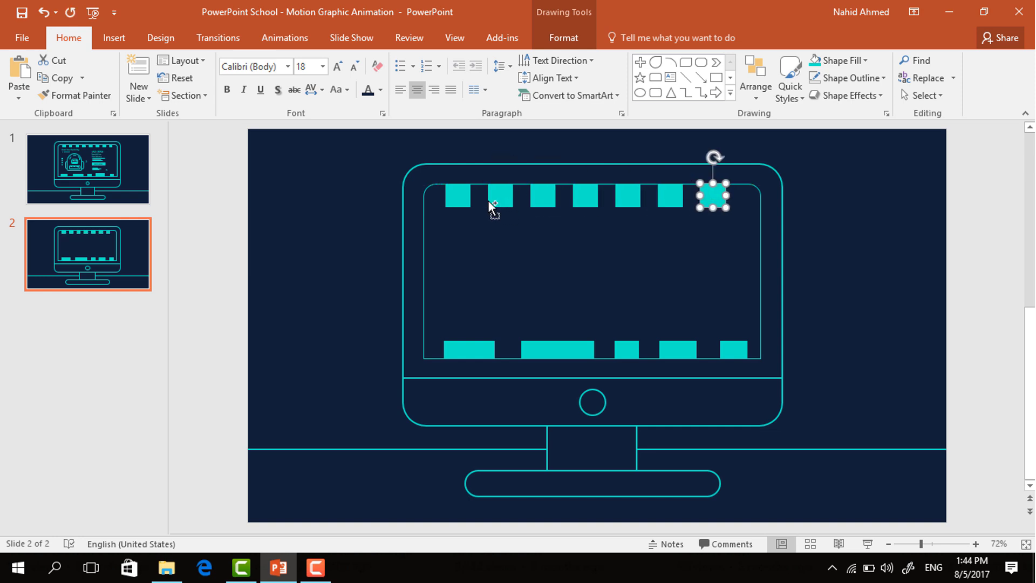
{"action": "mouse_move", "coordinate": [401, 137]}
{"action": "left_mouse_down"}
{"action": "mouse_move", "coordinate": [422, 158]}
{"action": "mouse_move", "coordinate": [739, 246]}
{"action": "left_mouse_up"}
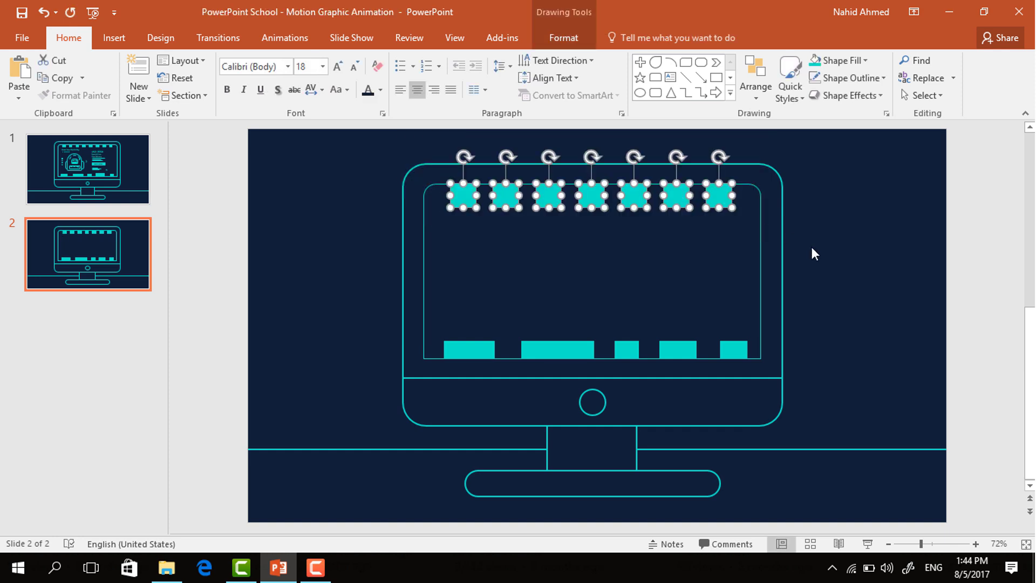
{"action": "left_click", "coordinate": [852, 264]}
Step: Copy squares into a column of four small teal dots below the top row
{"action": "left_click", "coordinate": [468, 207]}
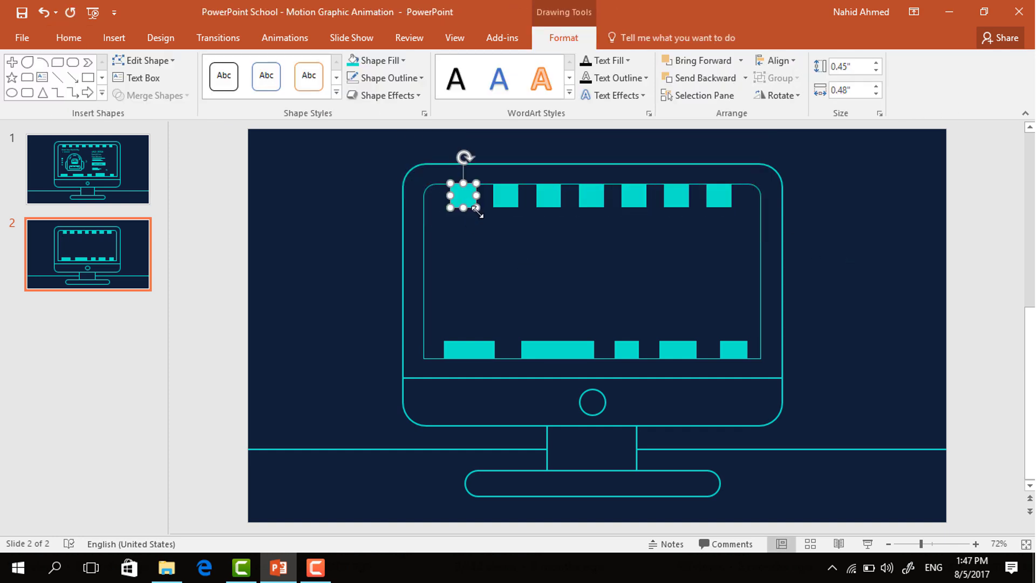
{"action": "left_click_drag", "start_coordinate": [467, 207], "coordinate": [462, 240]}
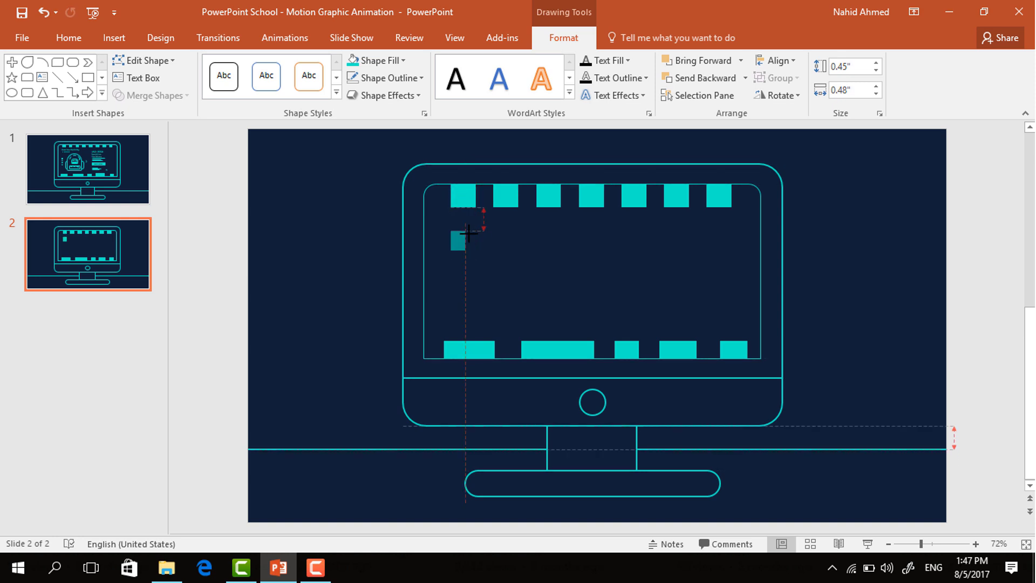
{"action": "scroll", "coordinate": [469, 233], "scroll_direction": "up", "scroll_amount": 5, "text": "ctrl"}
{"action": "left_click_drag", "start_coordinate": [552, 271], "coordinate": [552, 271]}
{"action": "scroll", "coordinate": [585, 294], "scroll_direction": "down", "scroll_amount": 5, "text": "ctrl"}
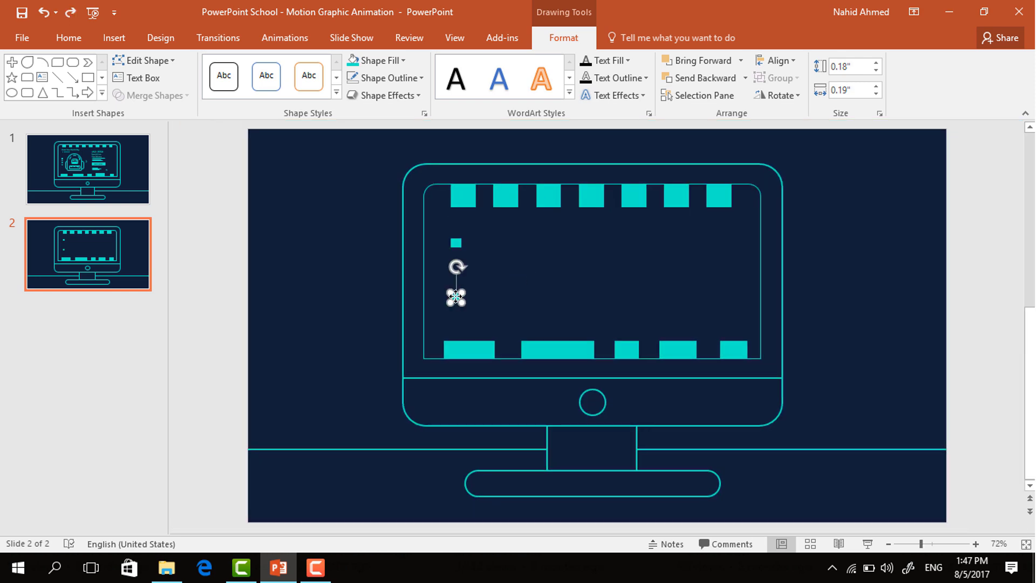
{"action": "left_click_drag", "start_coordinate": [456, 297], "coordinate": [456, 259]}
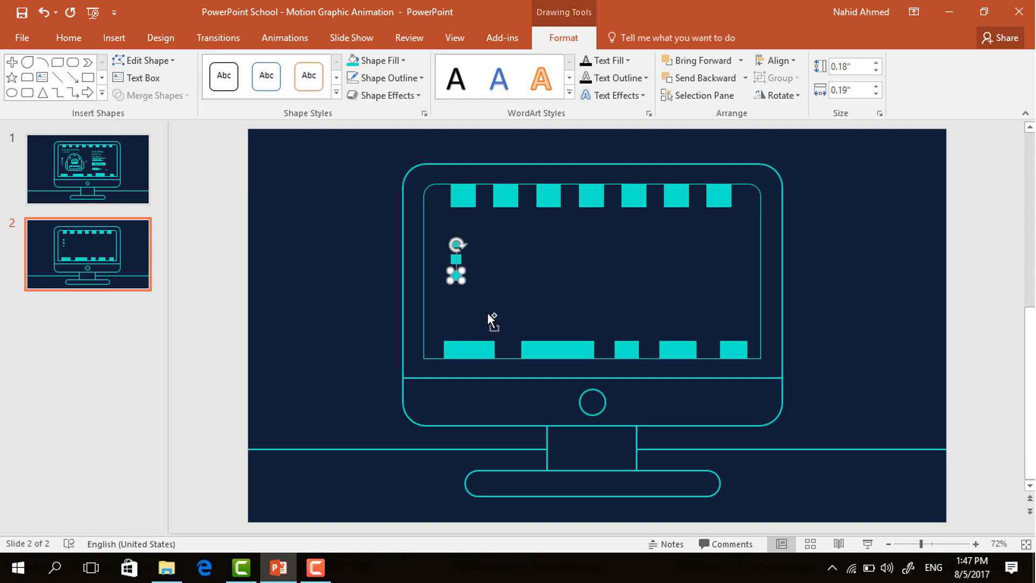
{"action": "left_click", "coordinate": [375, 256]}
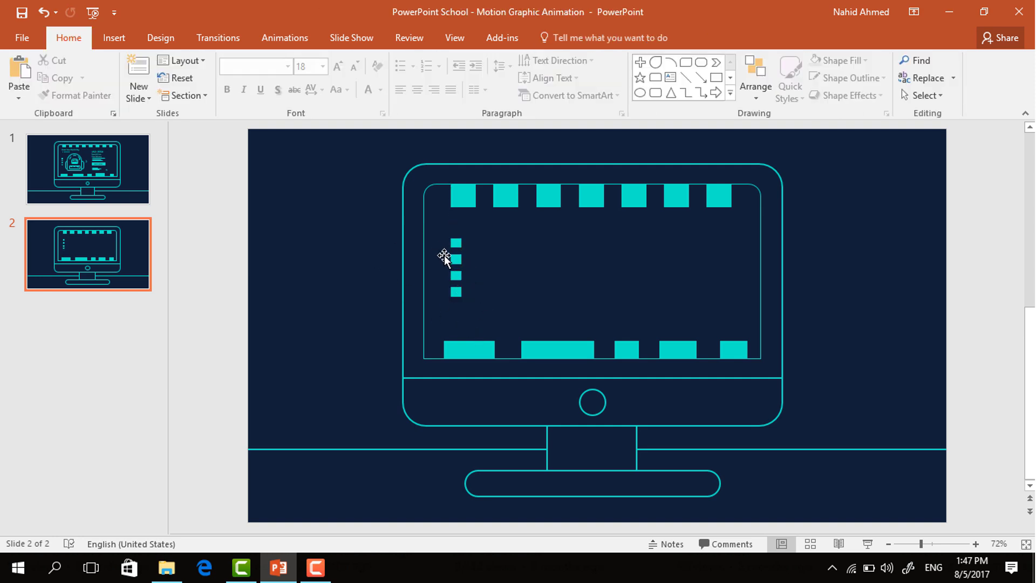
Step: Raise each lower dot's fill transparency progressively, about 15%, 25% and 36%
{"action": "left_click", "coordinate": [455, 259]}
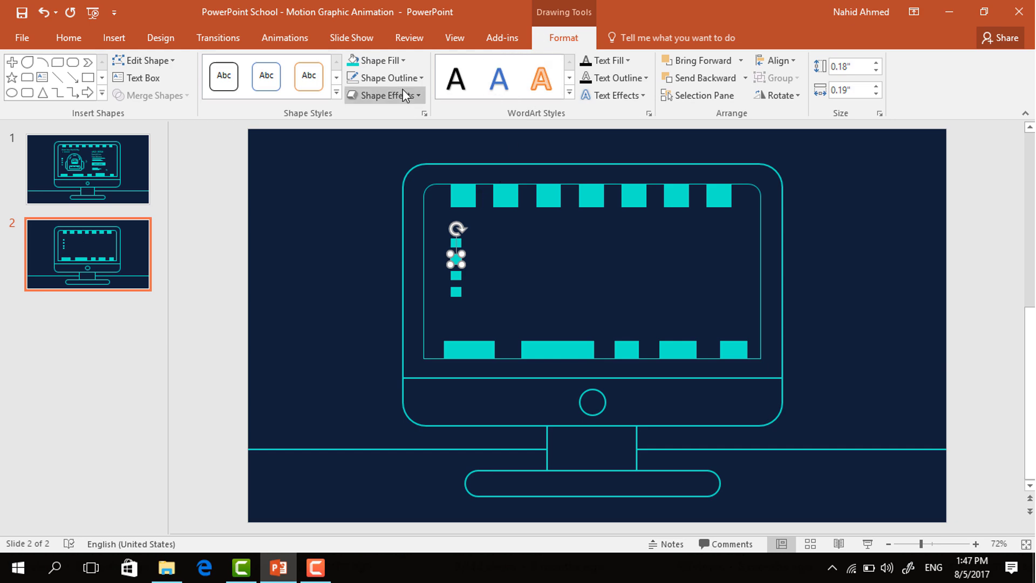
{"action": "left_click", "coordinate": [424, 114]}
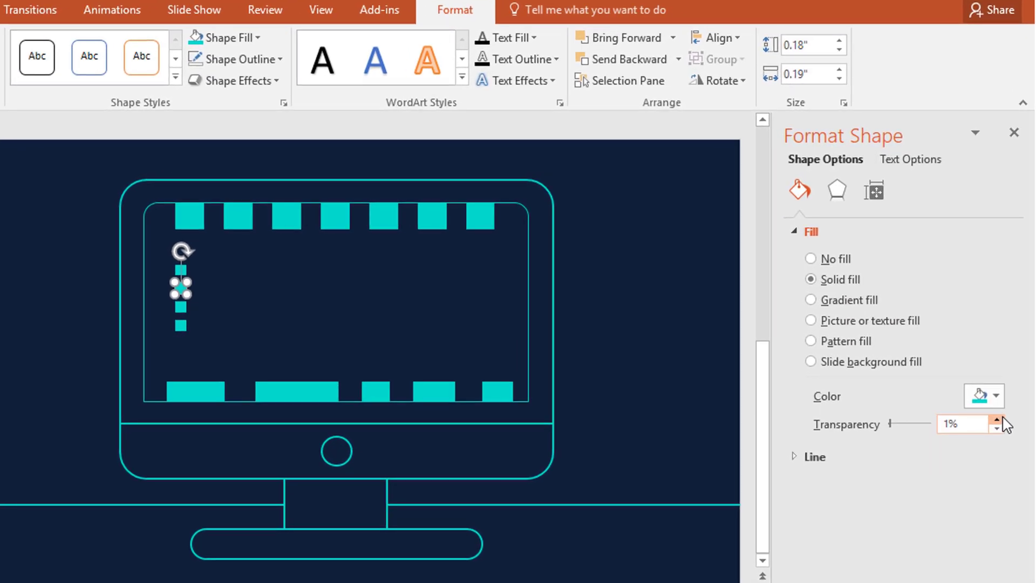
{"action": "left_click", "coordinate": [998, 420]}
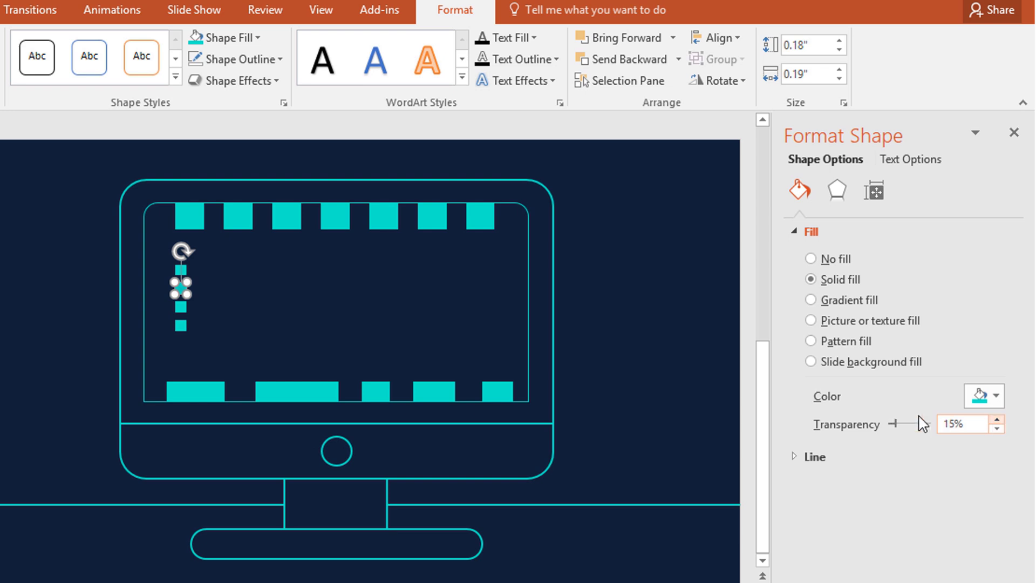
{"action": "left_click", "coordinate": [183, 307]}
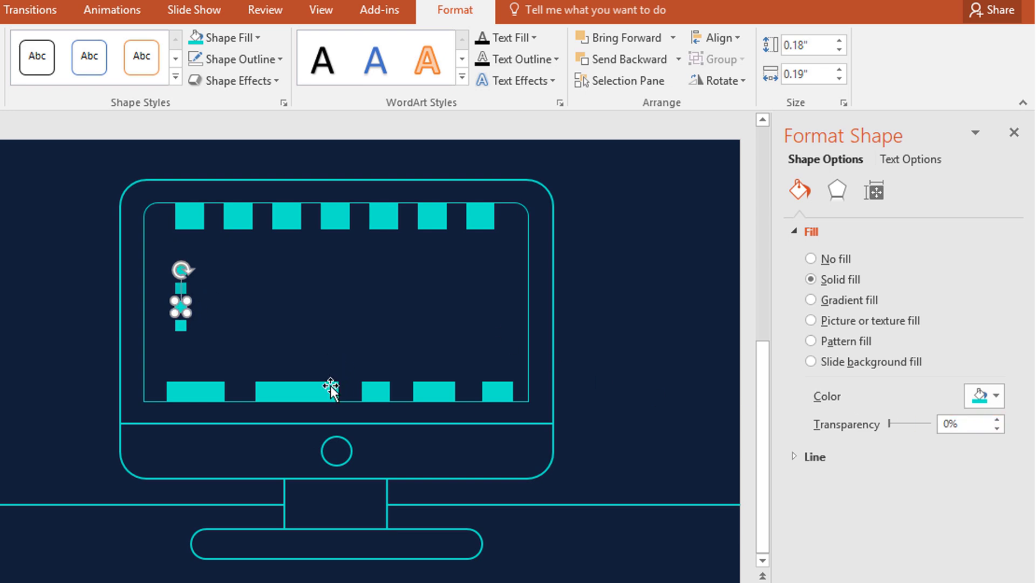
{"action": "left_click", "coordinate": [997, 419]}
{"action": "left_click", "coordinate": [997, 420]}
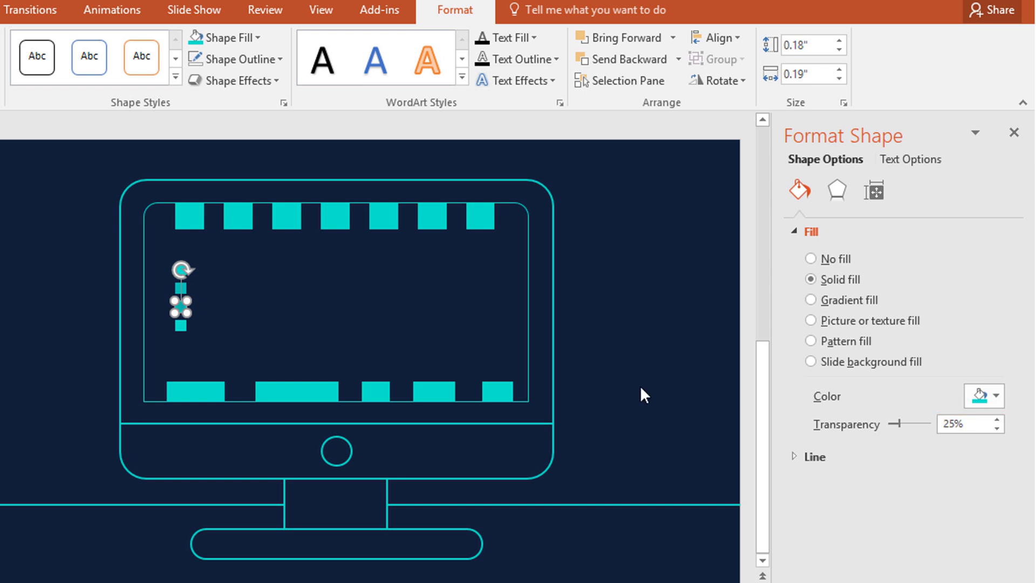
{"action": "left_click", "coordinate": [181, 325]}
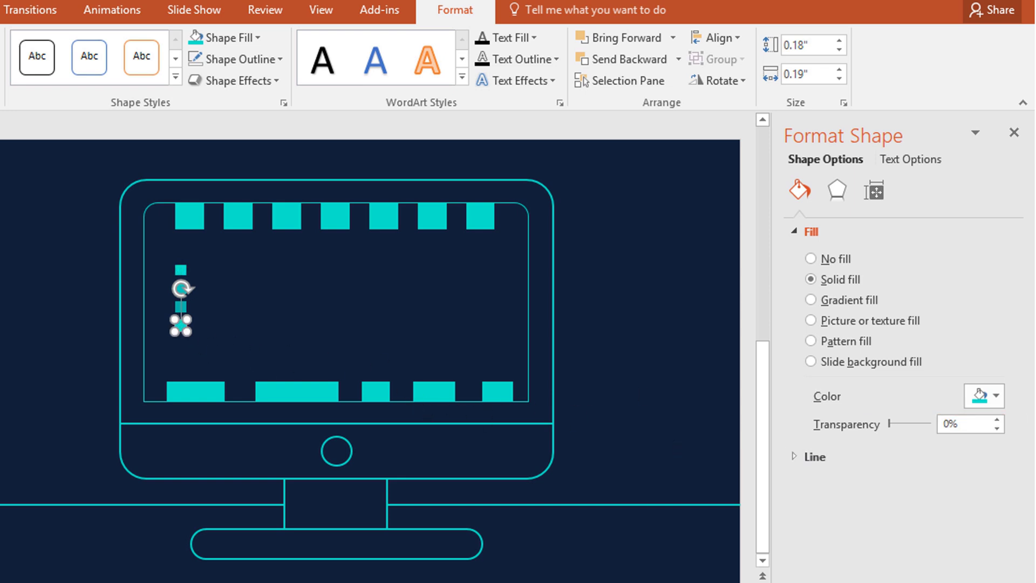
{"action": "left_click", "coordinate": [997, 420]}
{"action": "left_click", "coordinate": [997, 419]}
{"action": "left_click", "coordinate": [1015, 133]}
{"action": "left_click", "coordinate": [772, 268]}
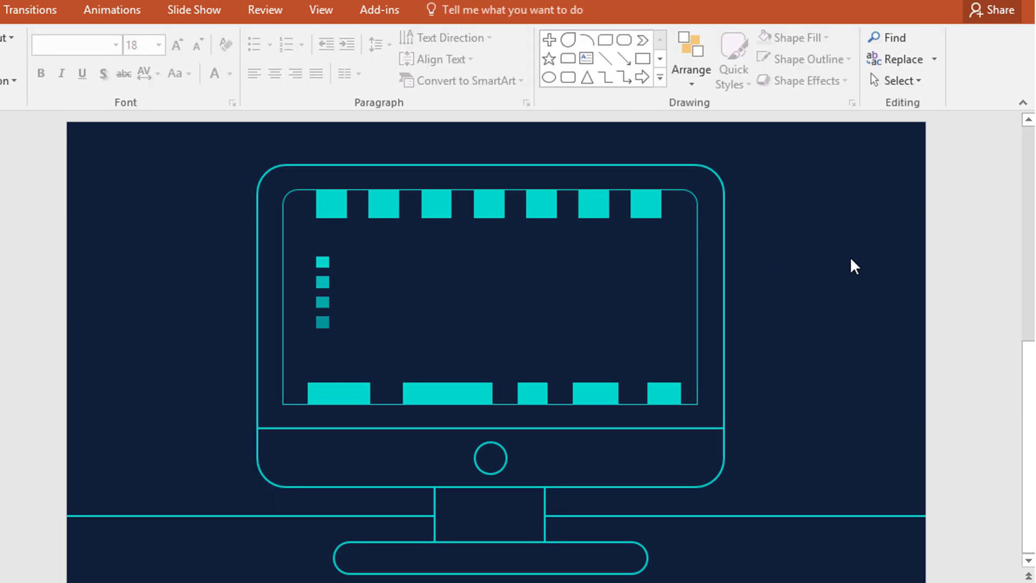
Step: Copy and shrink a bar, rotate it 90°, union it with another bar into an L, and rotate it into a chevron
{"action": "left_click", "coordinate": [462, 388]}
{"action": "left_click_drag", "start_coordinate": [490, 379], "coordinate": [547, 326]}
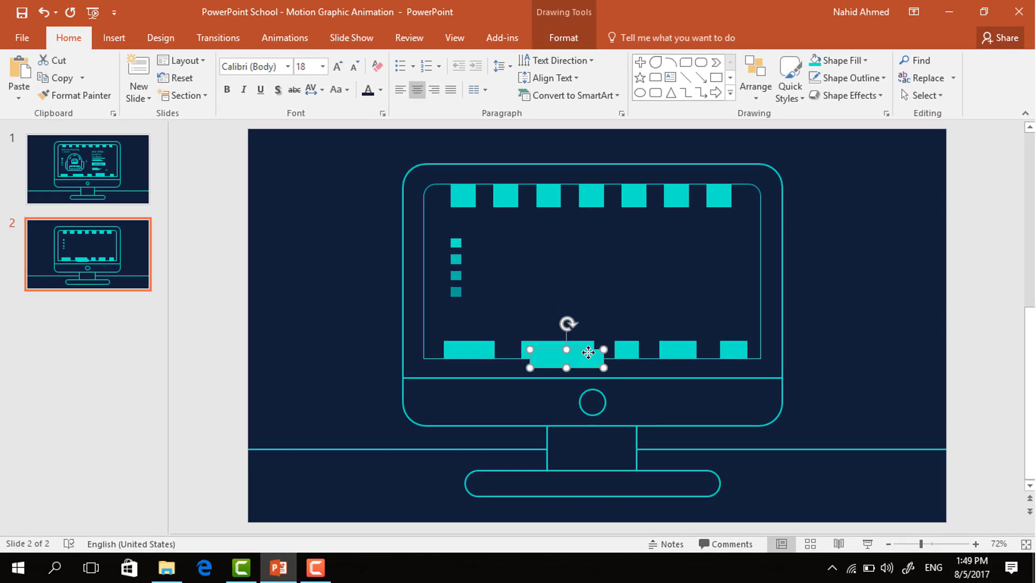
{"action": "scroll", "coordinate": [665, 335], "scroll_direction": "up", "scroll_amount": 5}
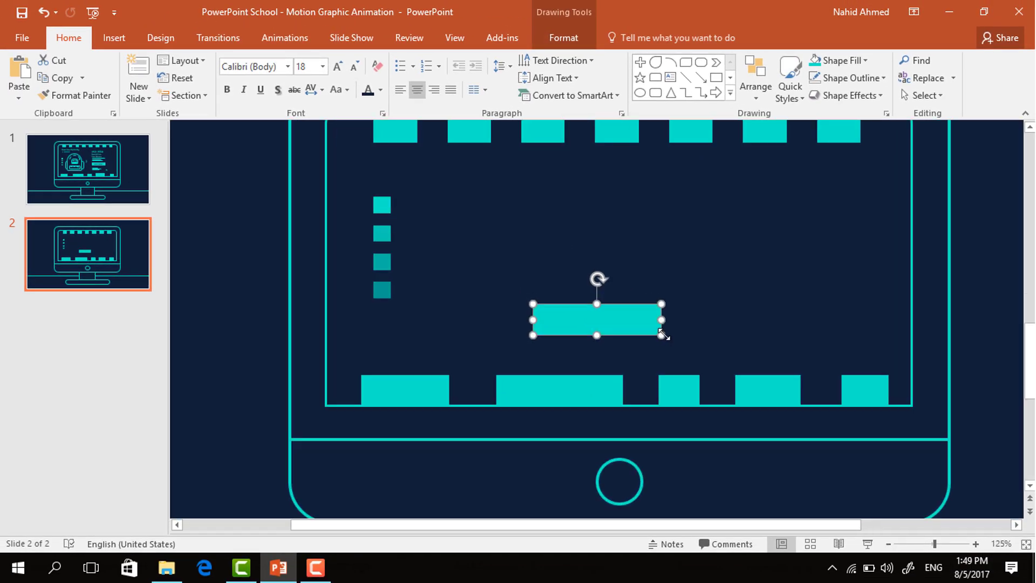
{"action": "left_click_drag", "start_coordinate": [660, 332], "coordinate": [620, 242]}
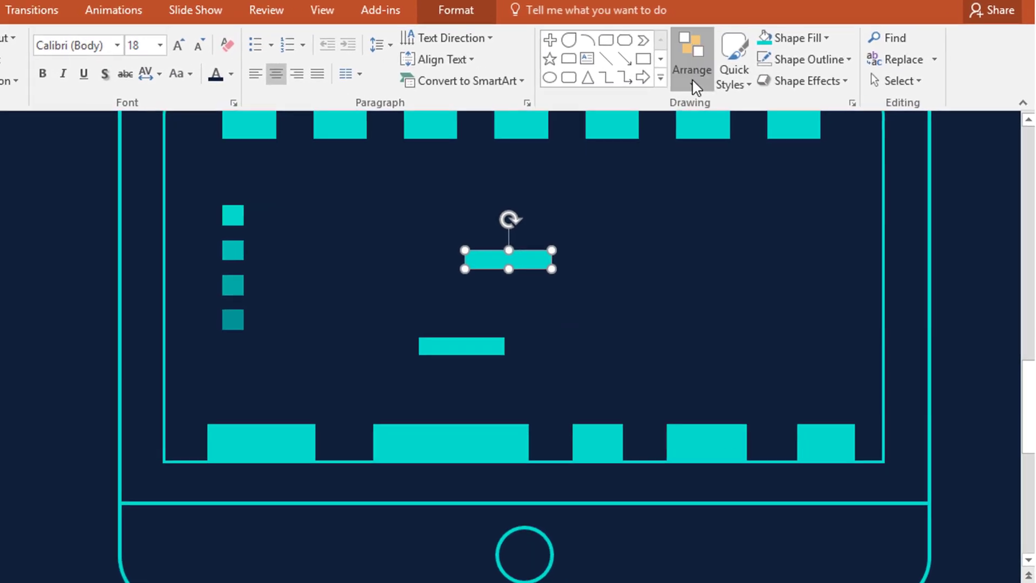
{"action": "left_click", "coordinate": [693, 80]}
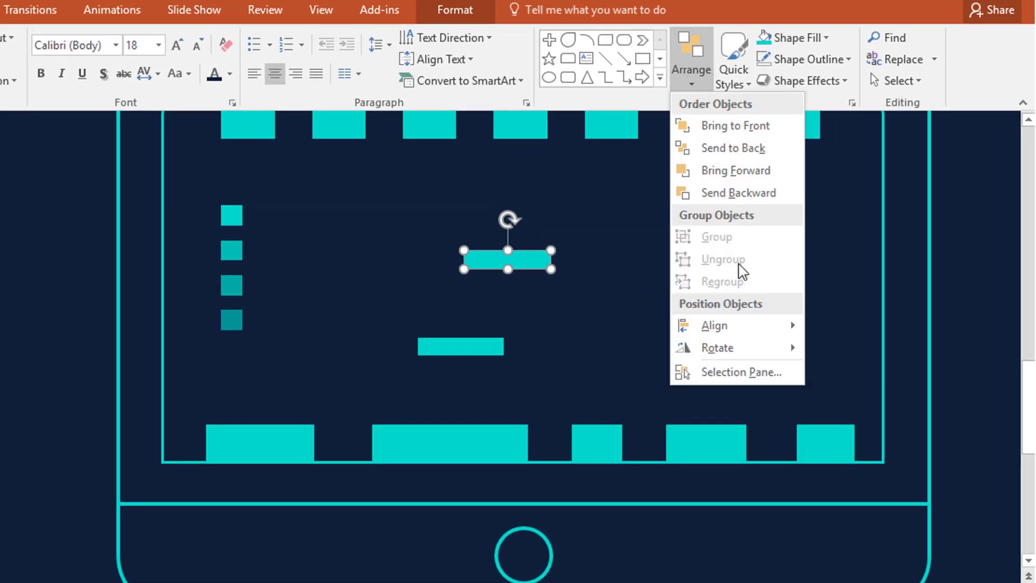
{"action": "mouse_move", "coordinate": [787, 352]}
{"action": "left_click", "coordinate": [845, 372]}
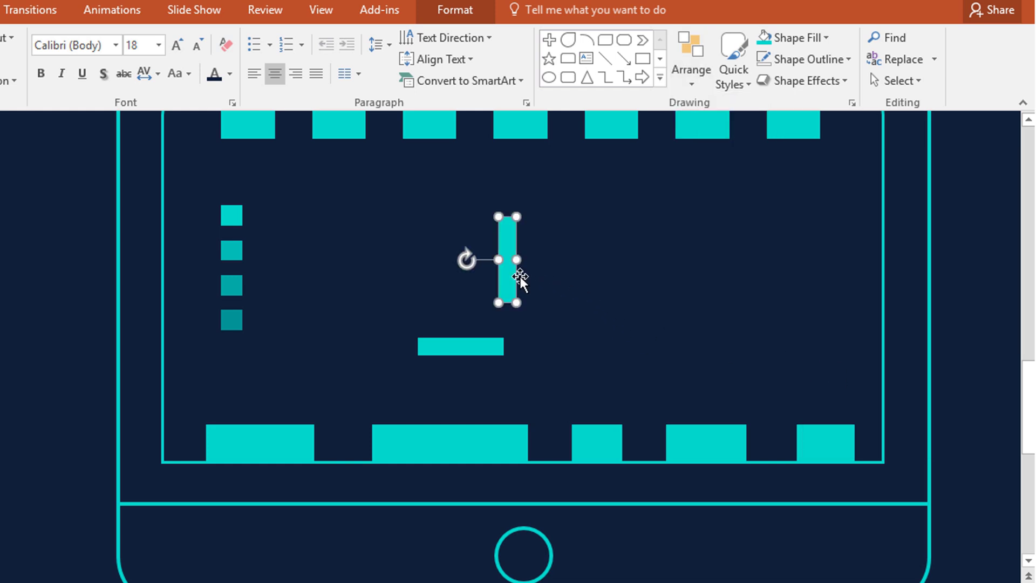
{"action": "left_click_drag", "start_coordinate": [519, 276], "coordinate": [492, 323]}
{"action": "left_click", "coordinate": [463, 348], "text": "ctrl"}
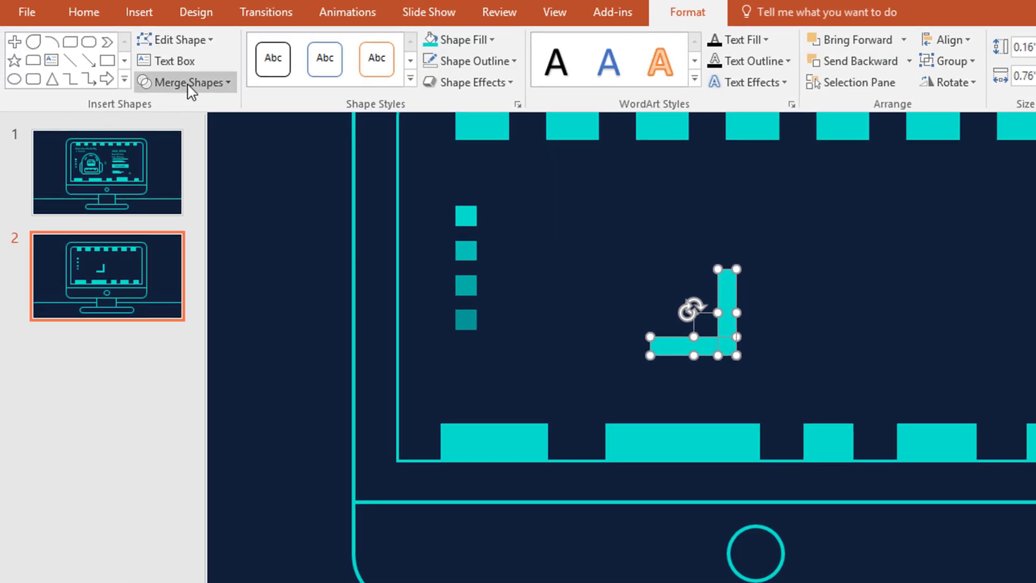
{"action": "left_click", "coordinate": [190, 89]}
{"action": "left_click", "coordinate": [180, 104]}
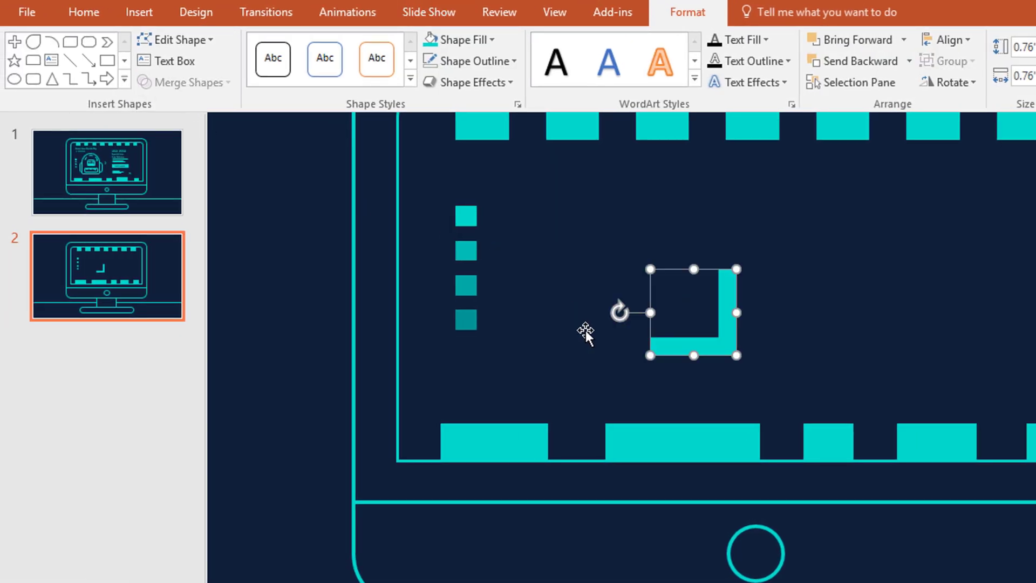
{"action": "left_click_drag", "start_coordinate": [619, 312], "coordinate": [740, 277]}
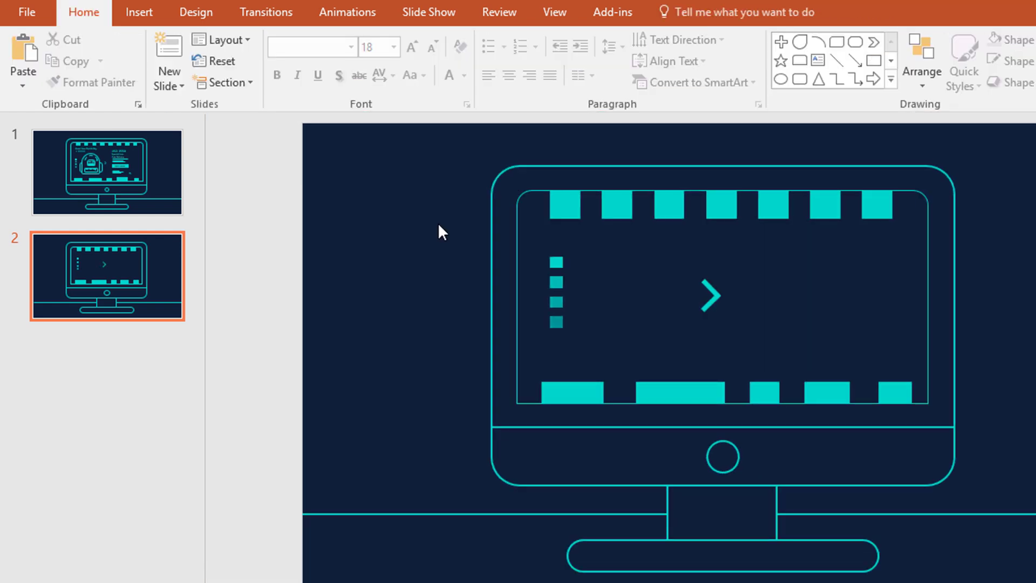
Step: Group the four fading dots with Ctrl+G and move the dots and chevron down into place
{"action": "left_click_drag", "start_coordinate": [440, 220], "coordinate": [600, 349]}
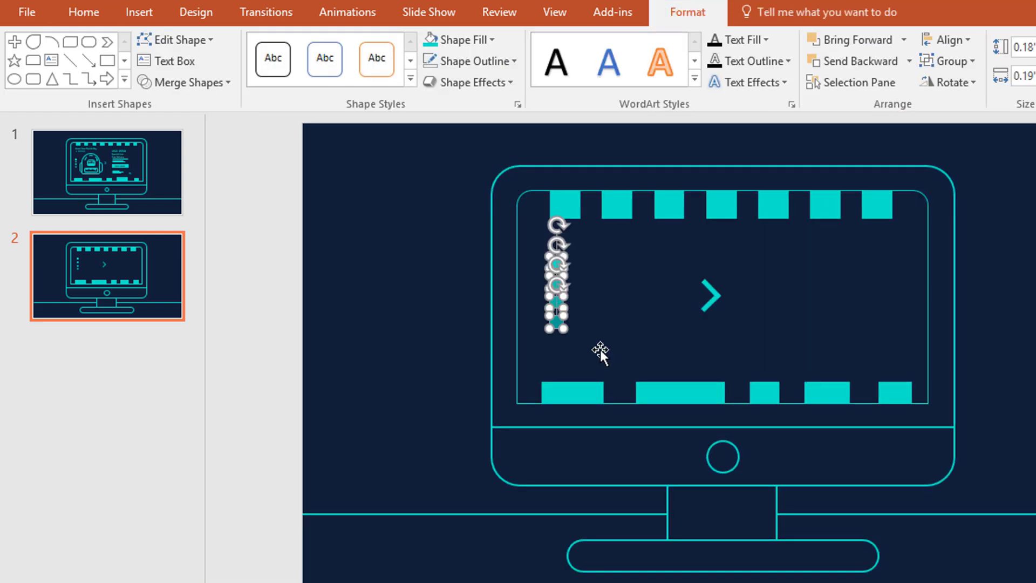
{"action": "key", "text": "ctrl+g"}
{"action": "left_click_drag", "start_coordinate": [560, 319], "coordinate": [565, 330]}
{"action": "left_click", "coordinate": [710, 295]}
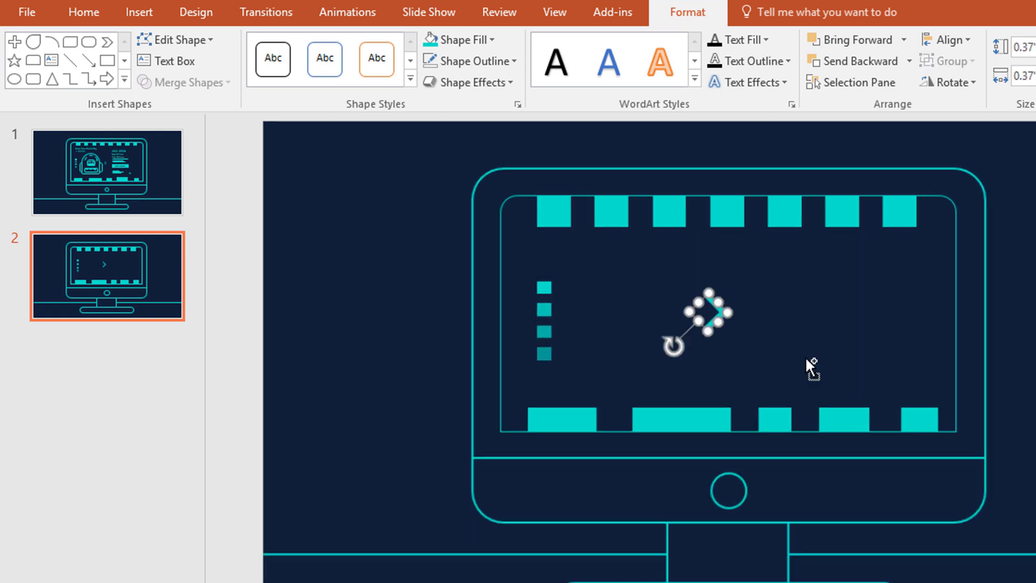
{"action": "scroll", "coordinate": [805, 357], "scroll_direction": "up", "scroll_amount": 3}
{"action": "mouse_move", "coordinate": [736, 343]}
{"action": "left_mouse_down"}
{"action": "mouse_move", "coordinate": [730, 335]}
{"action": "mouse_move", "coordinate": [734, 353]}
{"action": "left_mouse_up"}
{"action": "scroll", "coordinate": [734, 352], "scroll_direction": "down", "scroll_amount": 3}
{"action": "left_click", "coordinate": [921, 115]}
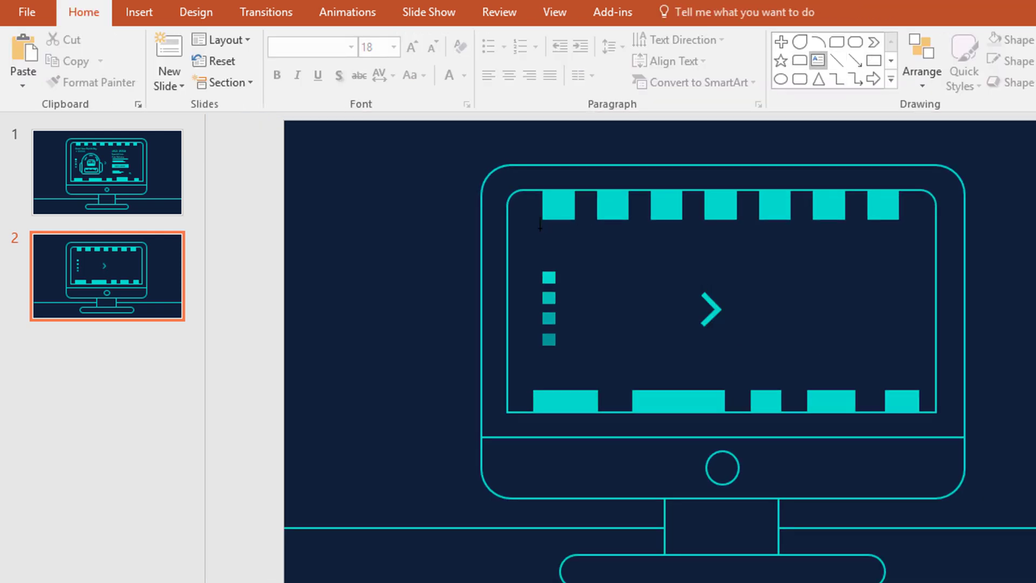
Step: Draw a text box at the monitor screen's top-left with teal Verdana text
{"action": "left_click_drag", "start_coordinate": [593, 245], "coordinate": [751, 264]}
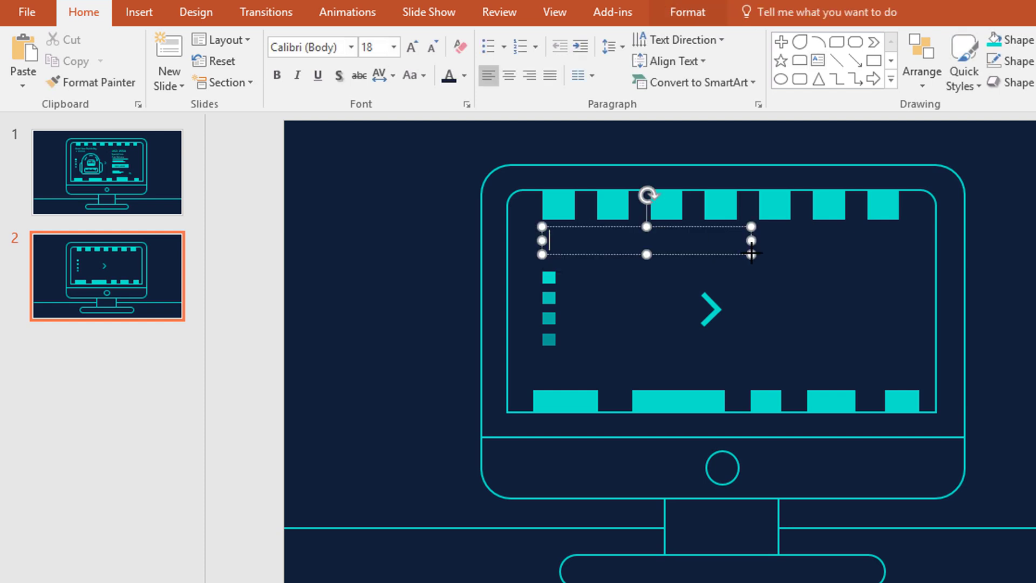
{"action": "left_click", "coordinate": [466, 75]}
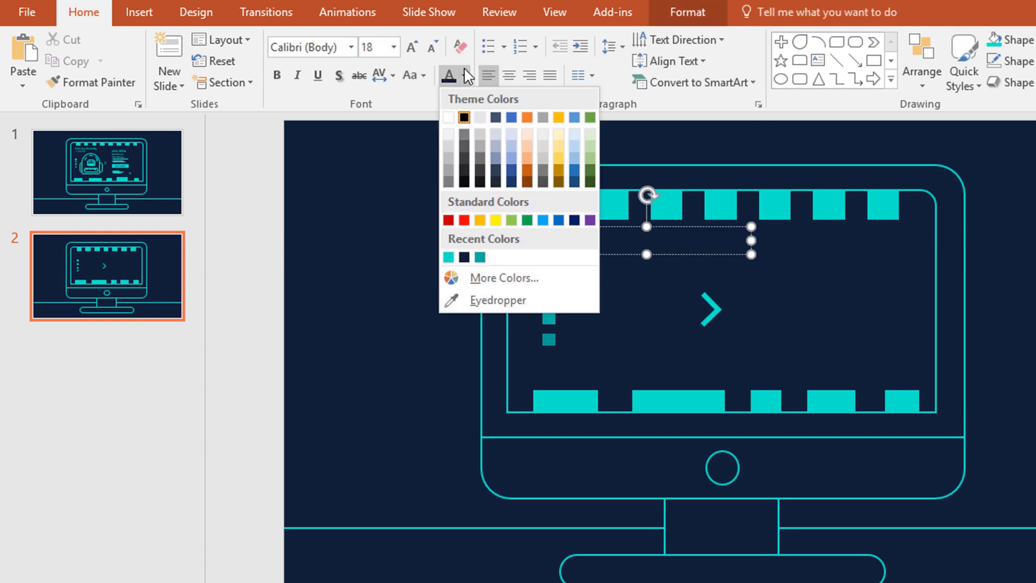
{"action": "left_click", "coordinate": [448, 257]}
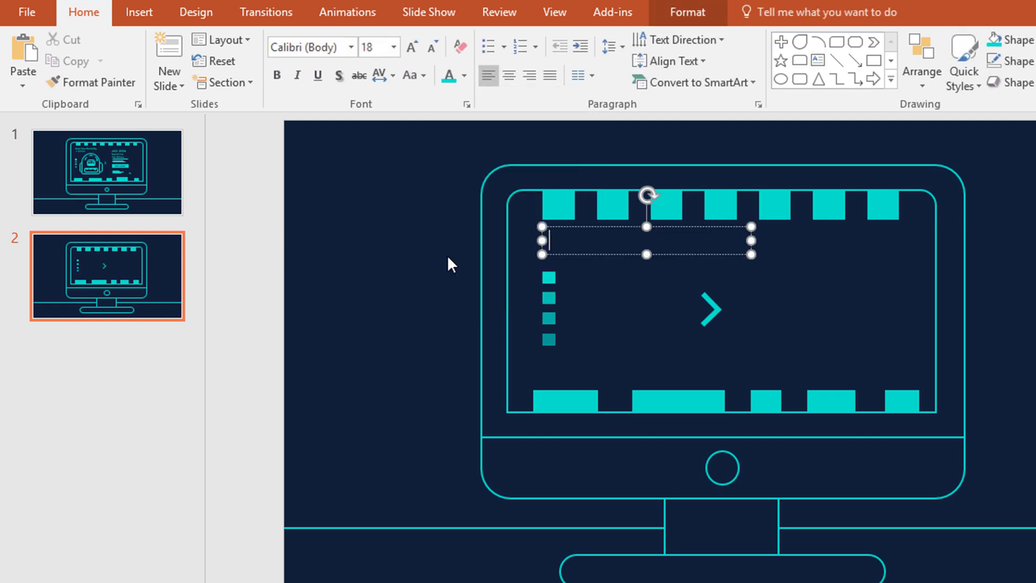
{"action": "left_click", "coordinate": [337, 45]}
{"action": "type", "text": "Verdana"}
{"action": "key", "text": "Return"}
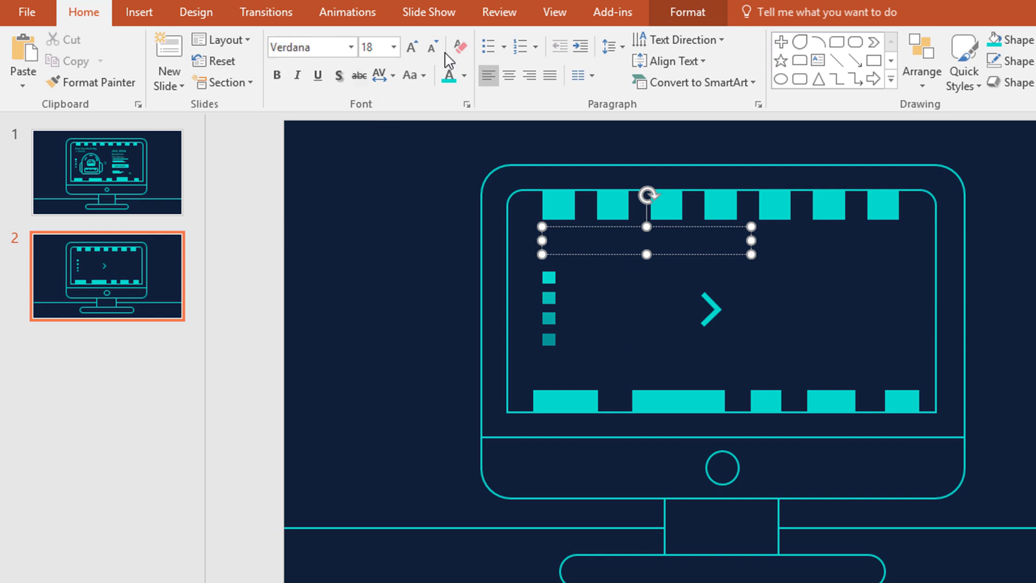
Step: At size 16, type the heading 'Brand New Stylish Bag', position it, and duplicate it
{"action": "left_click", "coordinate": [435, 49]}
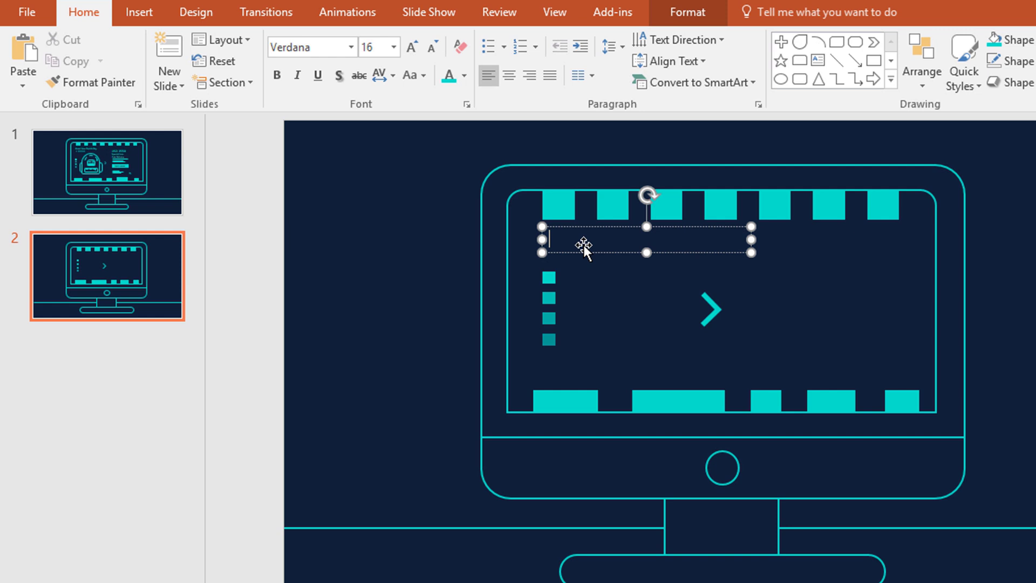
{"action": "type", "text": "New Stylish Bag"}
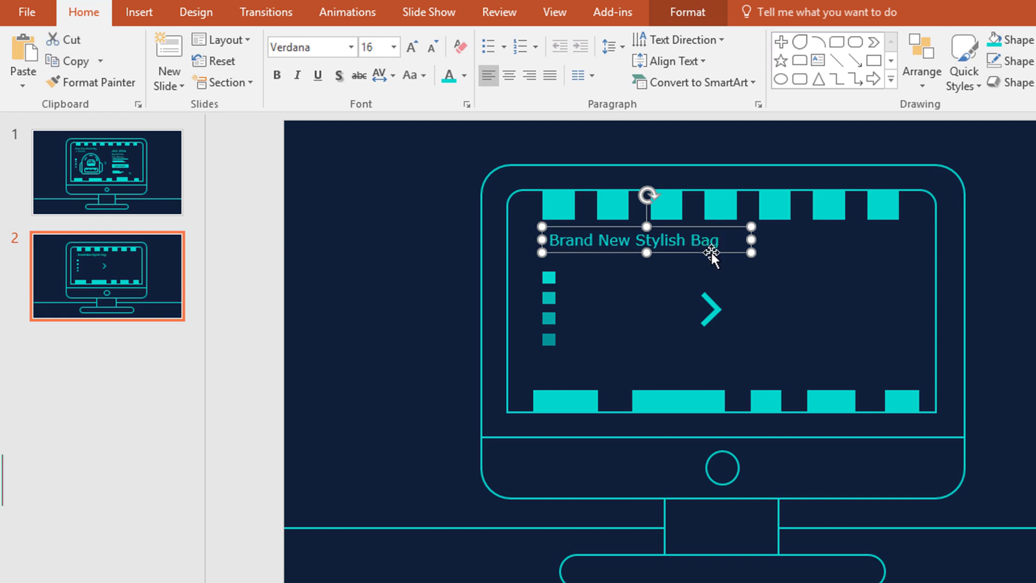
{"action": "left_click_drag", "start_coordinate": [711, 251], "coordinate": [702, 248]}
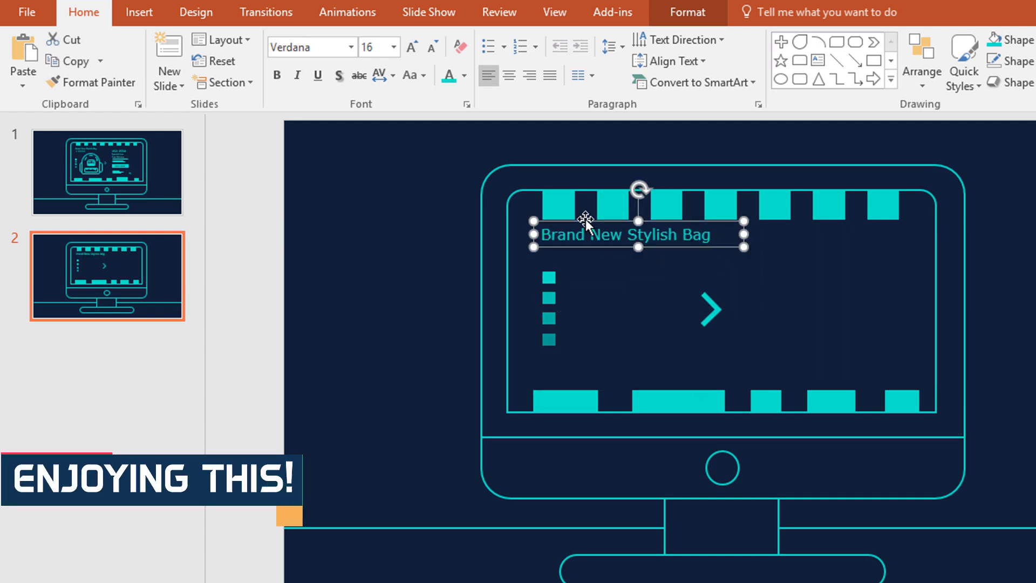
{"action": "key", "text": "ctrl+d"}
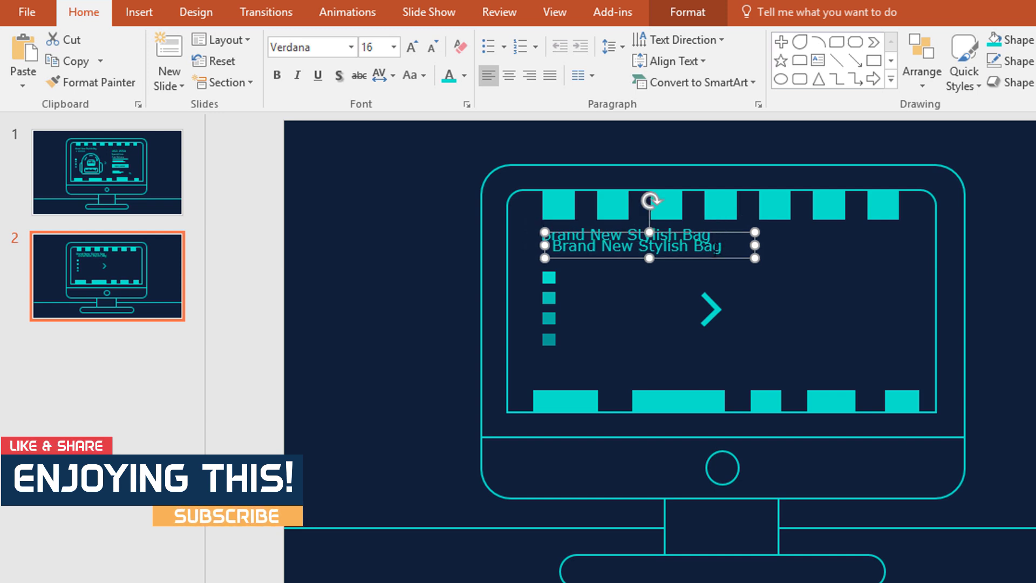
Step: Move the heading copy to the screen's right and change it to 'USD 2550' at size 18
{"action": "left_click_drag", "start_coordinate": [708, 260], "coordinate": [904, 255]}
{"action": "triple_click", "coordinate": [880, 244]}
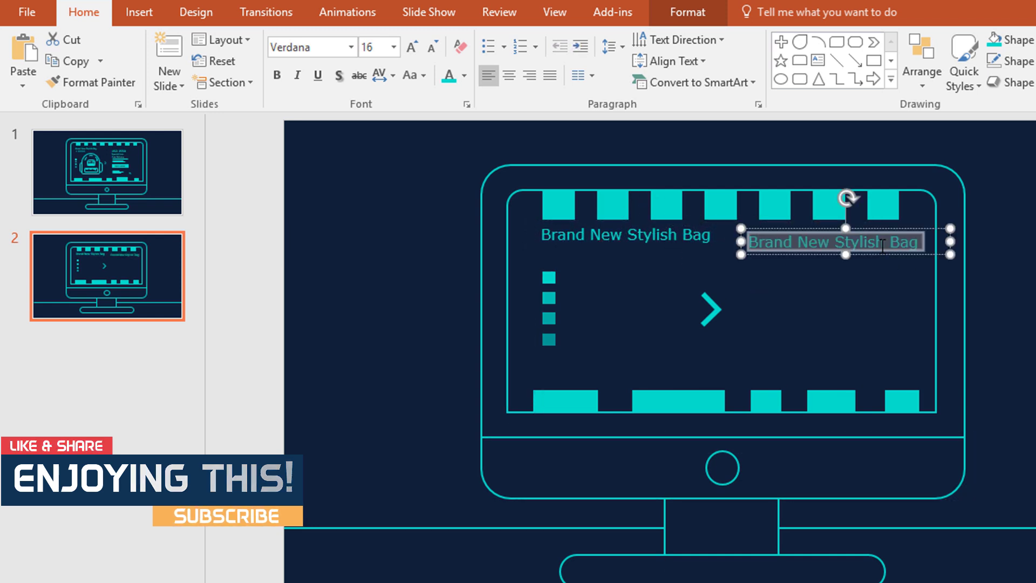
{"action": "type", "text": "USD 2550"}
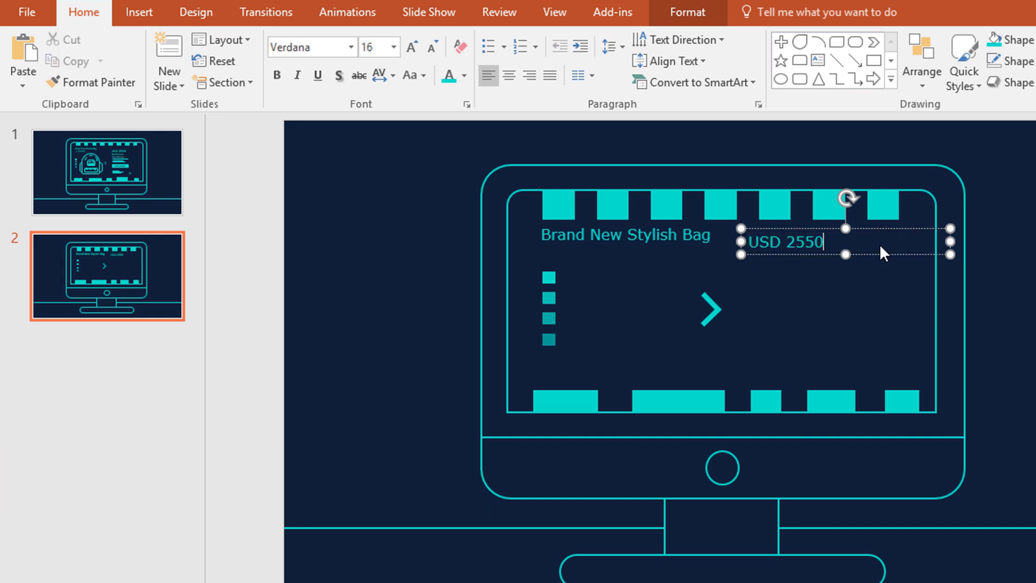
{"action": "key", "text": "ctrl+a"}
{"action": "left_click", "coordinate": [412, 47]}
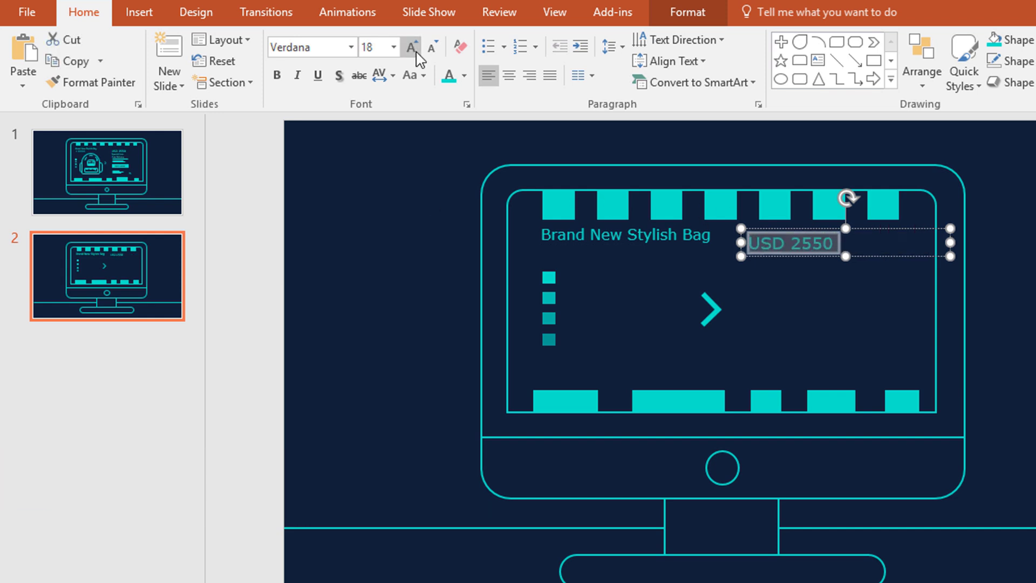
{"action": "left_click_drag", "start_coordinate": [950, 243], "coordinate": [842, 279]}
Step: Add a 'Special Price' line at size 14 just below the price
{"action": "triple_click", "coordinate": [832, 268]}
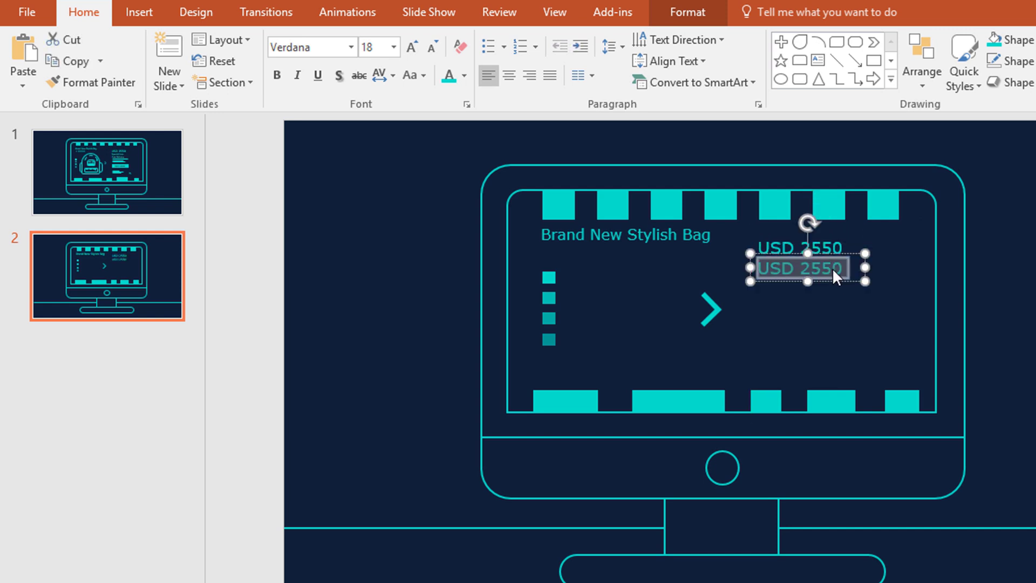
{"action": "type", "text": "Special Pri"}
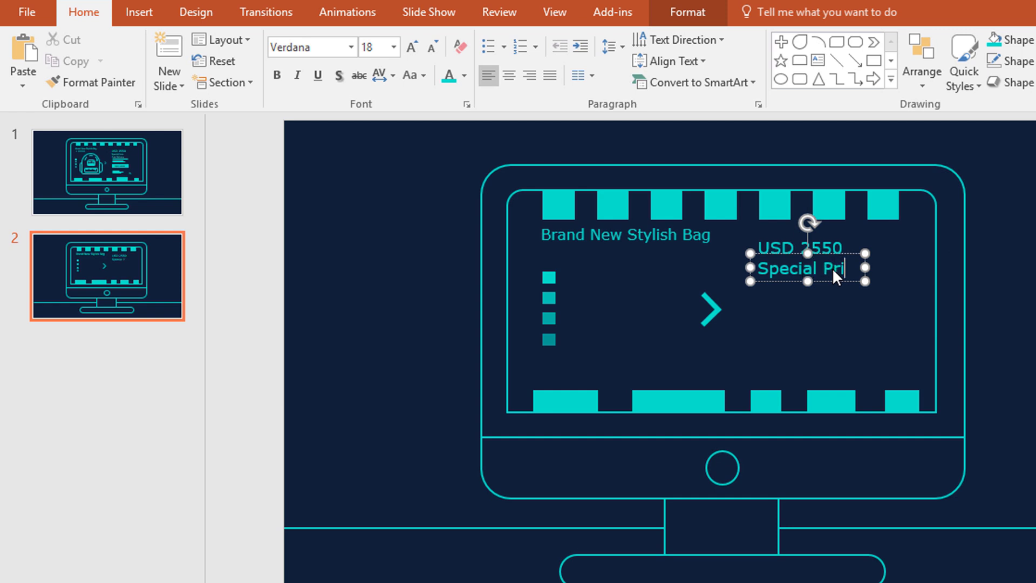
{"action": "type", "text": "ce"}
{"action": "key", "text": "ctrl+a"}
{"action": "left_click", "coordinate": [435, 48]}
{"action": "left_click", "coordinate": [434, 49]}
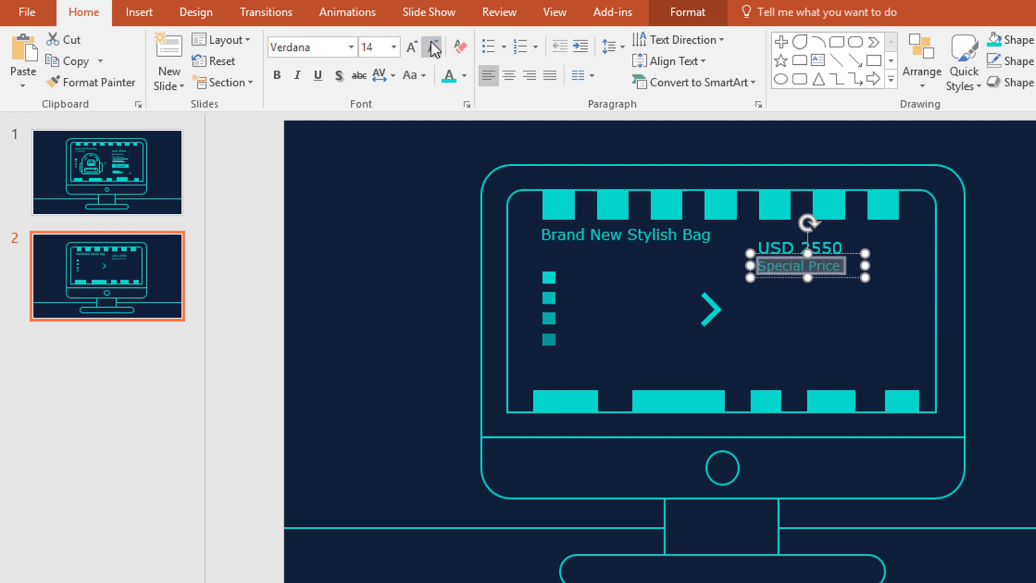
{"action": "left_click", "coordinate": [850, 278]}
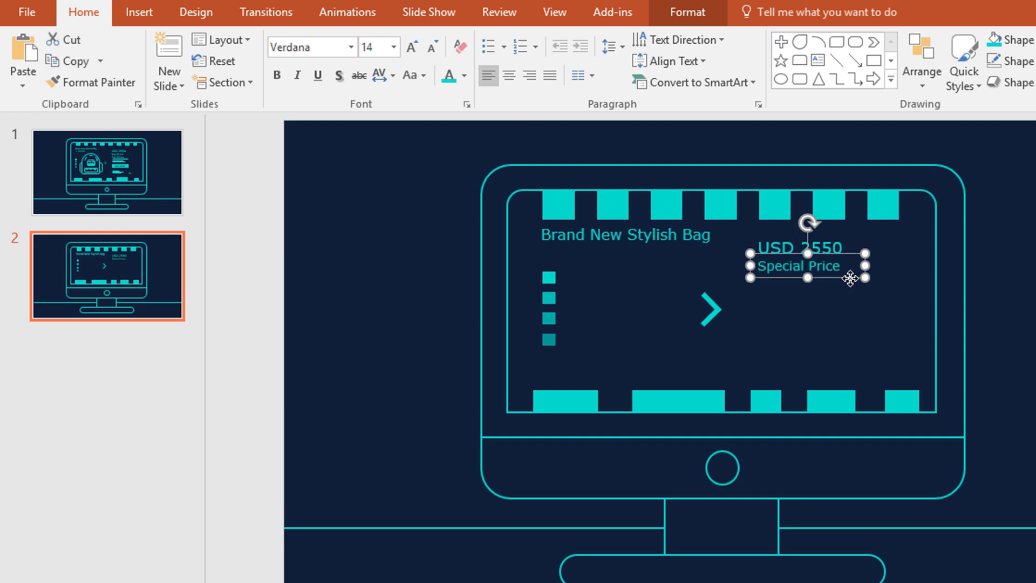
{"action": "mouse_move", "coordinate": [850, 278]}
{"action": "left_mouse_down"}
{"action": "mouse_move", "coordinate": [856, 290]}
{"action": "mouse_move", "coordinate": [845, 295]}
{"action": "left_mouse_up"}
Step: Change the next copy to 'Free Delivery' and duplicate the monitor's divider line
{"action": "triple_click", "coordinate": [836, 286]}
{"action": "type", "text": "Free Delivery"}
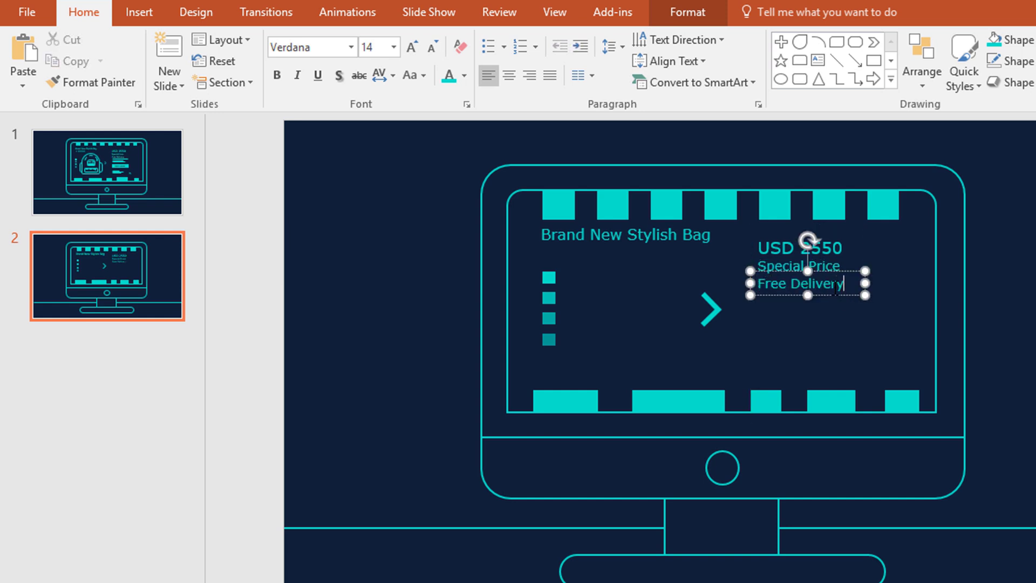
{"action": "left_click", "coordinate": [917, 345]}
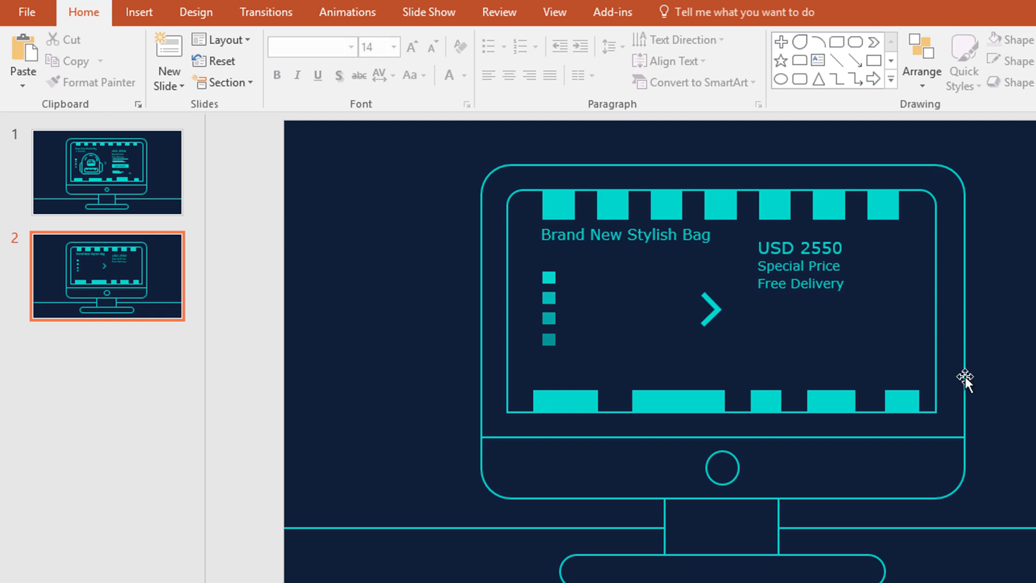
{"action": "left_click", "coordinate": [834, 438]}
{"action": "key", "text": "ctrl+d"}
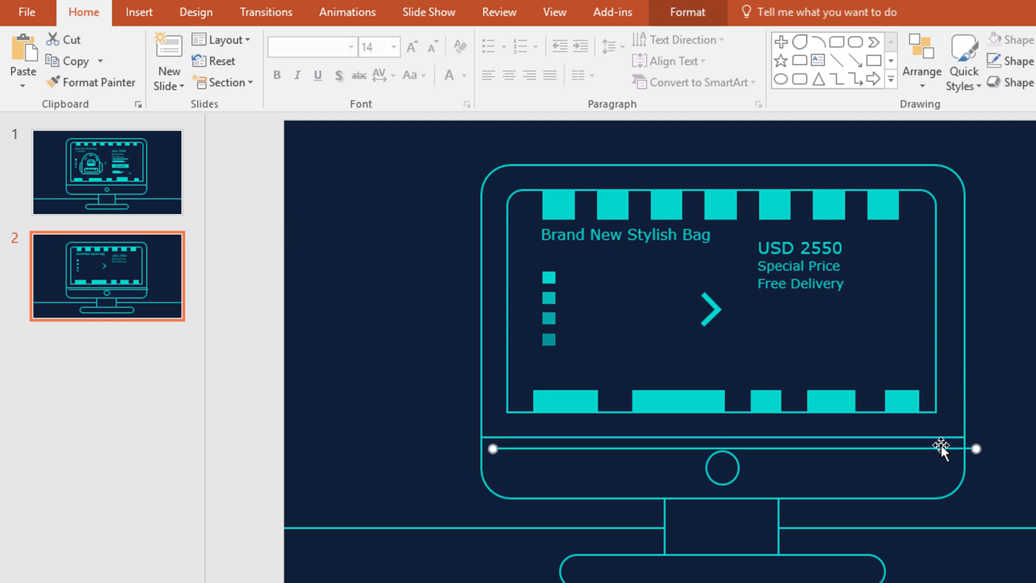
Step: Shorten the copied divider line under the price text and set its weight to 1 pt
{"action": "left_click_drag", "start_coordinate": [976, 448], "coordinate": [837, 300]}
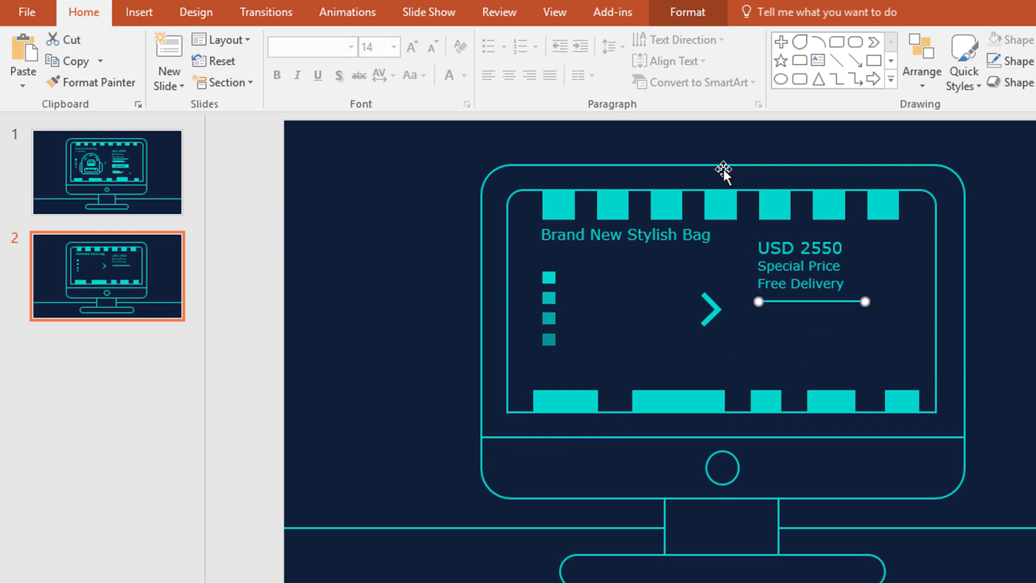
{"action": "left_click", "coordinate": [697, 16]}
{"action": "left_click", "coordinate": [503, 62]}
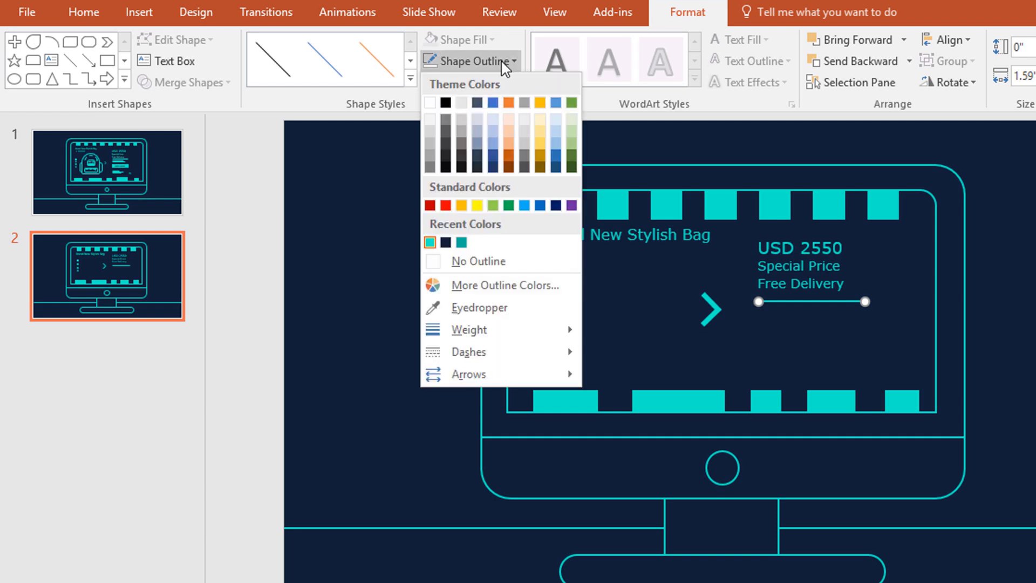
{"action": "mouse_move", "coordinate": [566, 332]}
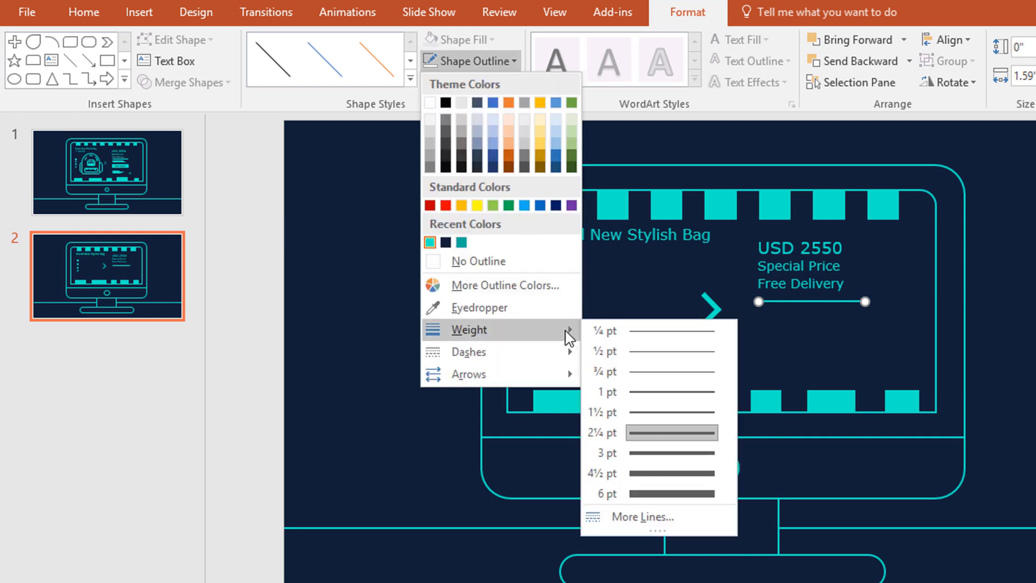
{"action": "left_click", "coordinate": [664, 401]}
Step: Duplicate the thin line twice beneath the first, making the middle copy shortest
{"action": "key", "text": "Down"}
{"action": "key", "text": "Right"}
{"action": "scroll", "coordinate": [879, 430], "scroll_direction": "up", "scroll_amount": 3}
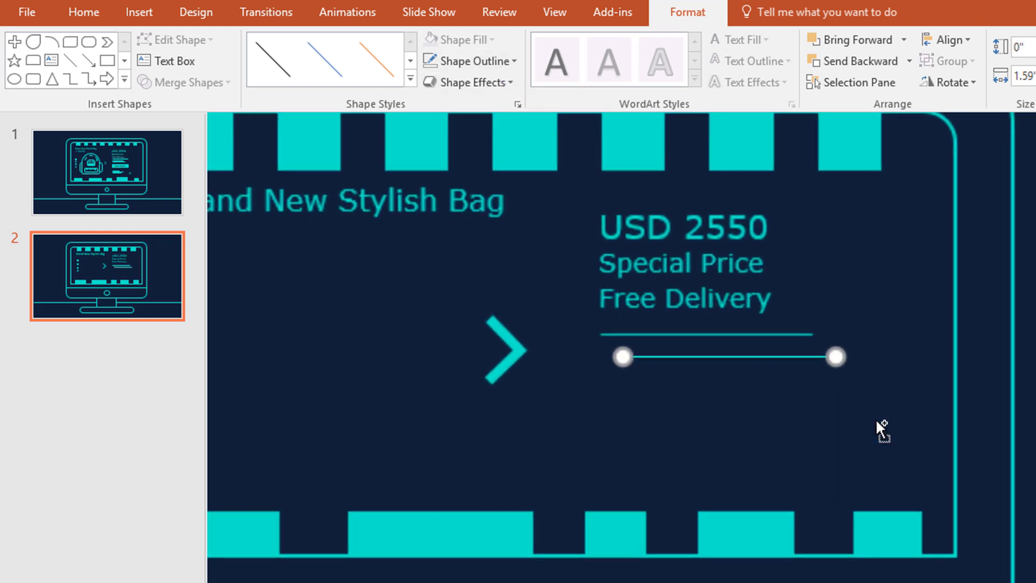
{"action": "left_click_drag", "start_coordinate": [732, 356], "coordinate": [711, 351]}
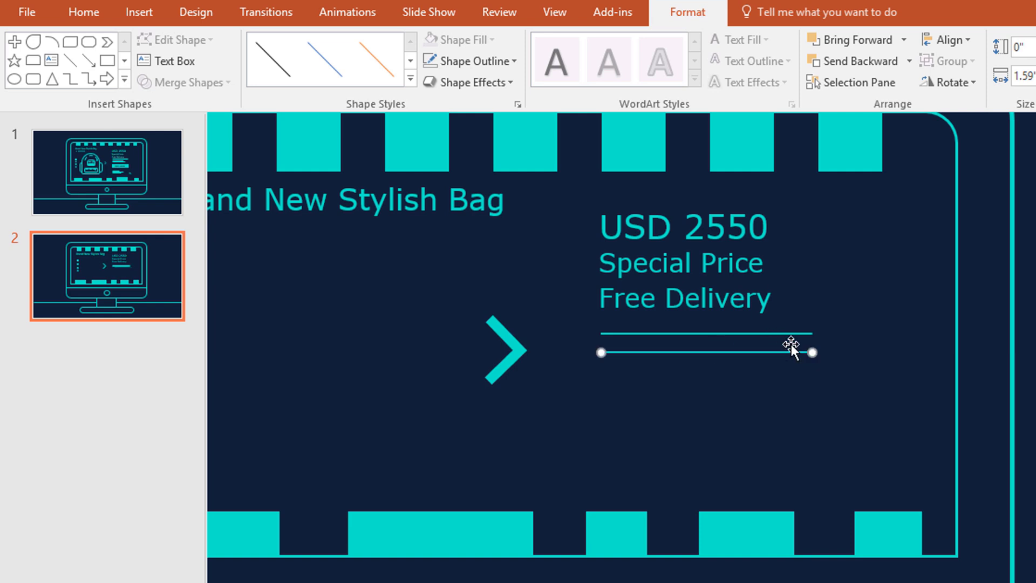
{"action": "left_click_drag", "start_coordinate": [810, 352], "coordinate": [787, 370]}
{"action": "key", "text": "ctrl+d"}
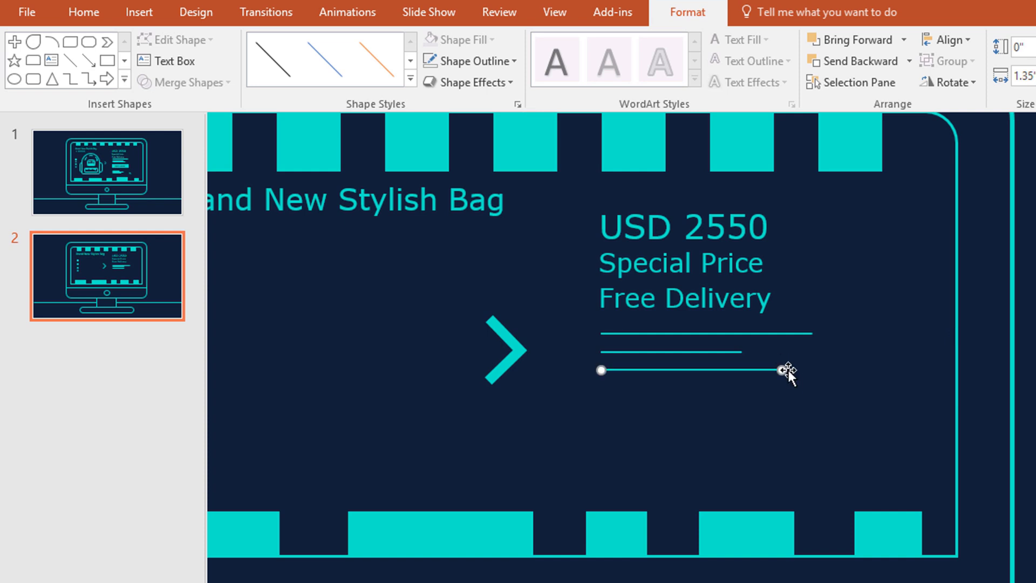
{"action": "scroll", "coordinate": [827, 383], "scroll_direction": "down", "scroll_amount": 3}
{"action": "scroll", "coordinate": [608, 439], "scroll_direction": "up", "scroll_amount": 1}
{"action": "left_click", "coordinate": [609, 440]}
{"action": "scroll", "coordinate": [783, 410], "scroll_direction": "up", "scroll_amount": 3}
{"action": "scroll", "coordinate": [778, 402], "scroll_direction": "up", "scroll_amount": 2}
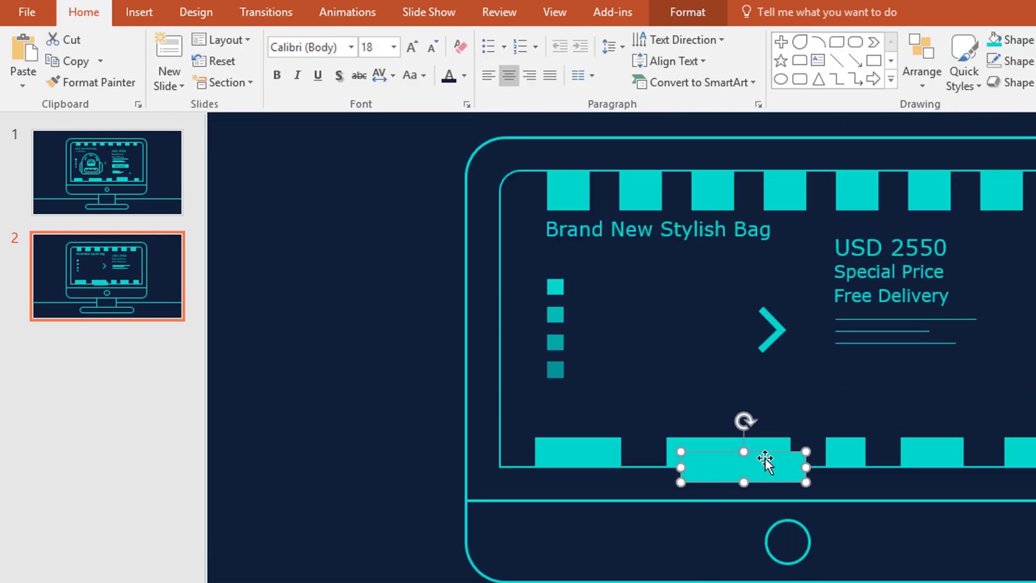
Step: Copy a bottom-row teal rectangle beside the price lines and a price-text copy reading 'BUY NOW'
{"action": "left_click_drag", "start_coordinate": [775, 451], "coordinate": [992, 397]}
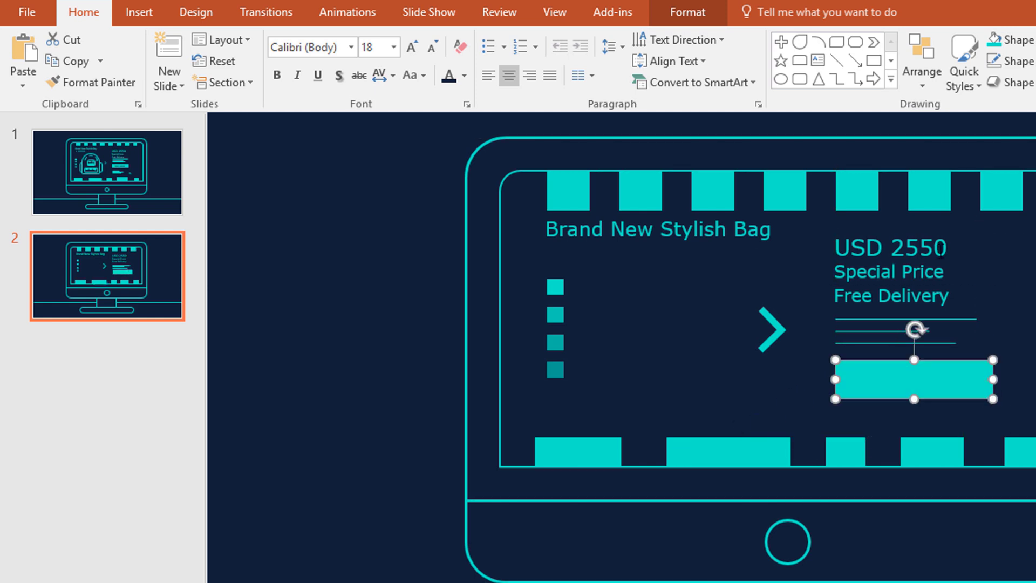
{"action": "left_click", "coordinate": [951, 251]}
{"action": "left_click_drag", "start_coordinate": [954, 258], "coordinate": [947, 424]}
{"action": "triple_click", "coordinate": [946, 423]}
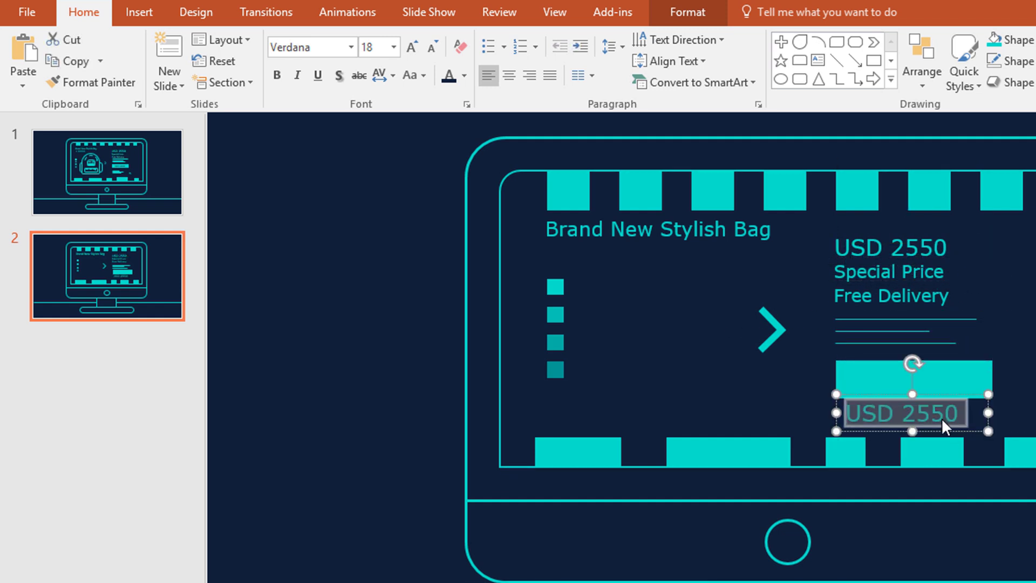
{"action": "type", "text": "BUY NOW"}
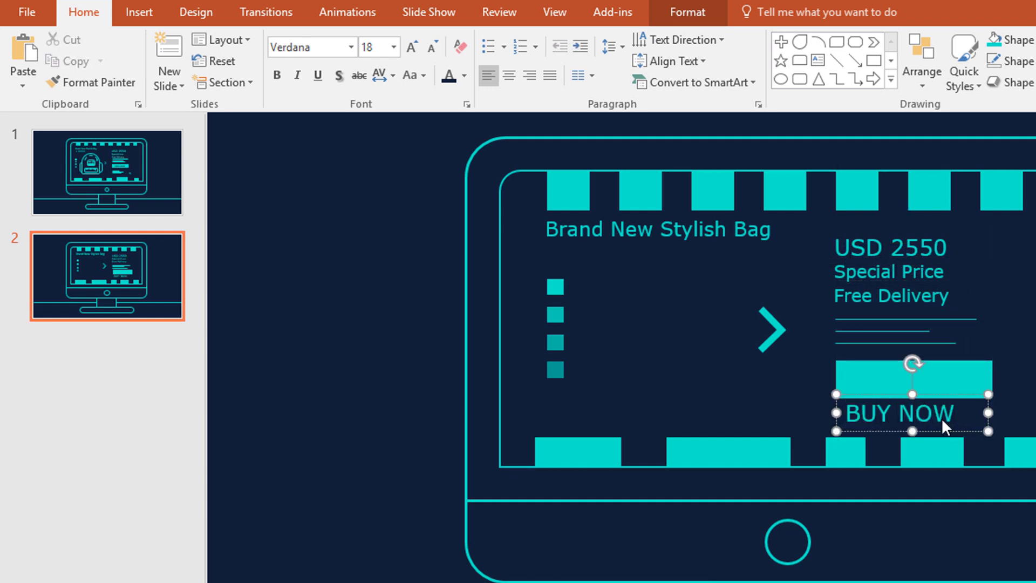
Step: Make the BUY NOW text centred, bold and navy, and place it on the teal button
{"action": "triple_click", "coordinate": [942, 418]}
{"action": "left_click", "coordinate": [508, 81]}
{"action": "left_click", "coordinate": [464, 75]}
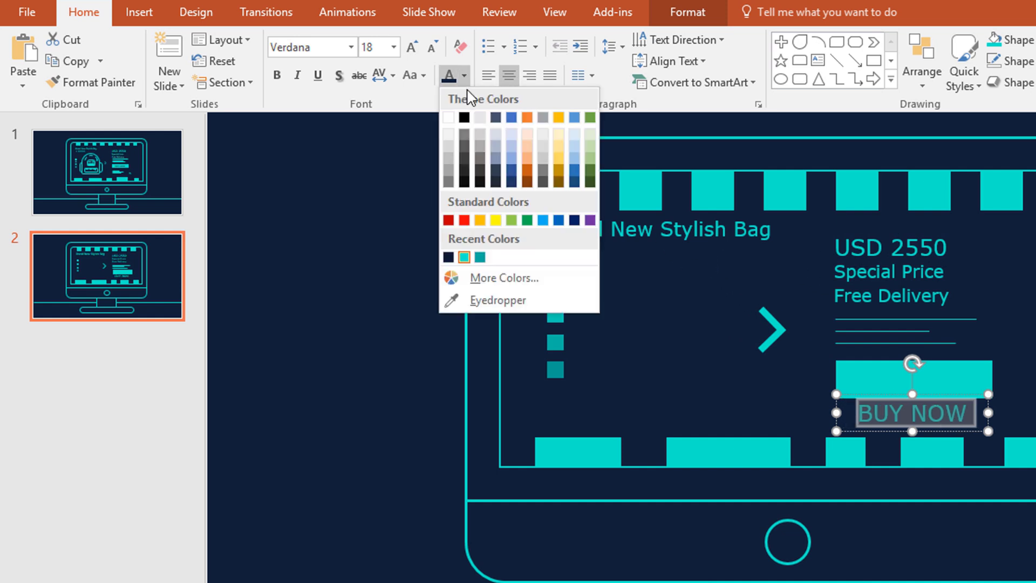
{"action": "left_click", "coordinate": [449, 257]}
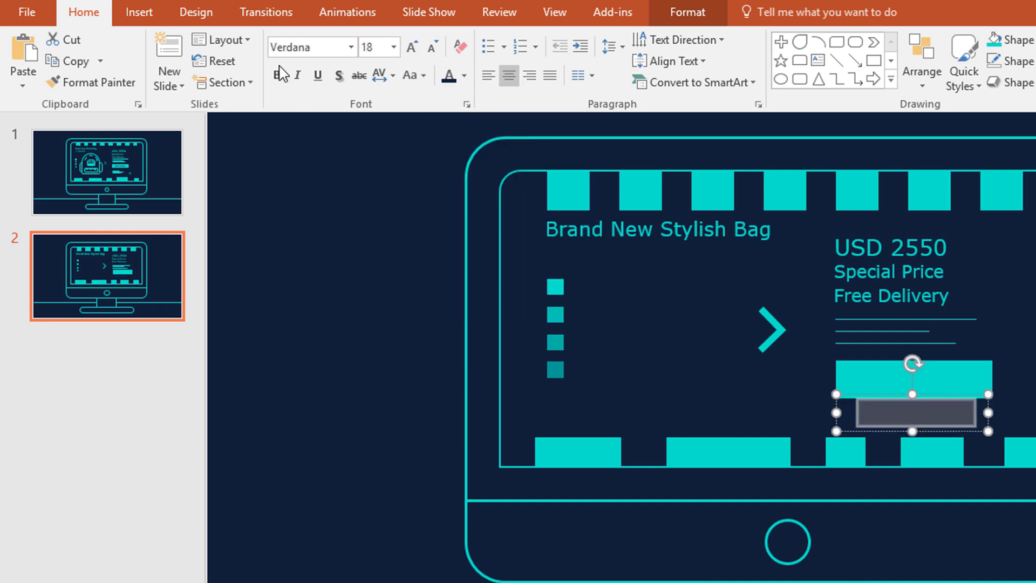
{"action": "left_click", "coordinate": [277, 75]}
{"action": "left_click", "coordinate": [973, 430]}
{"action": "left_click_drag", "start_coordinate": [972, 430], "coordinate": [974, 389]}
{"action": "scroll", "coordinate": [1000, 222], "scroll_direction": "down", "scroll_amount": 3}
{"action": "left_click_drag", "start_coordinate": [996, 213], "coordinate": [744, 362]}
Step: Nudge the price block up, then copy the three thin lines below the BUY NOW button
{"action": "key", "text": "Up"}
{"action": "key", "text": "Up"}
{"action": "key", "text": "Up"}
{"action": "key", "text": "Up"}
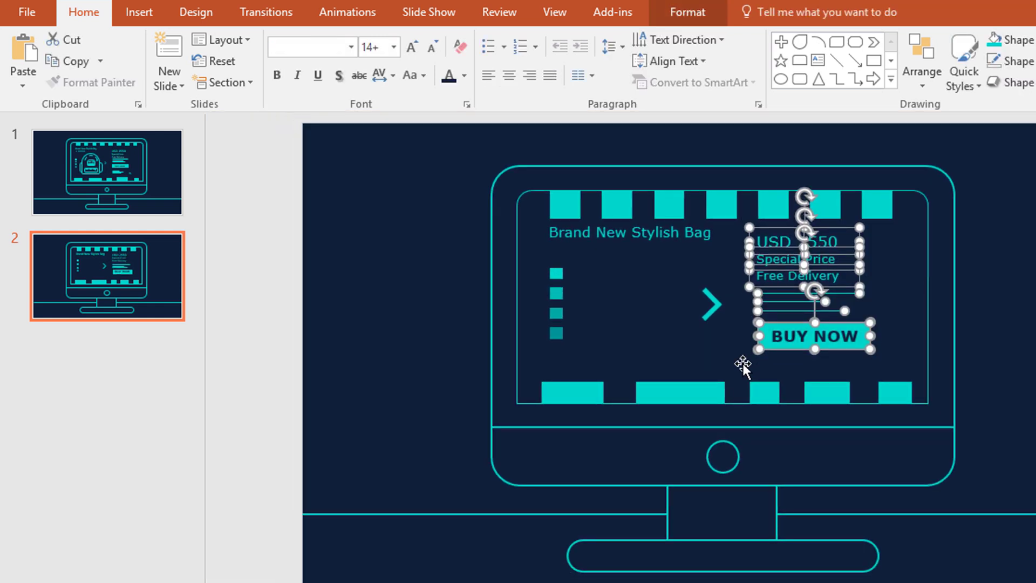
{"action": "left_click", "coordinate": [979, 358]}
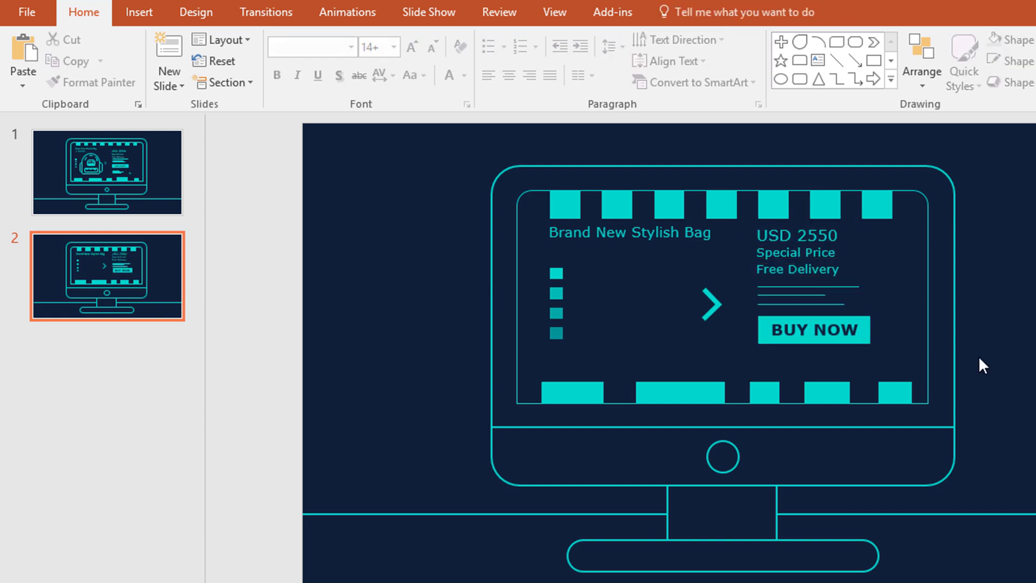
{"action": "left_click", "coordinate": [846, 288]}
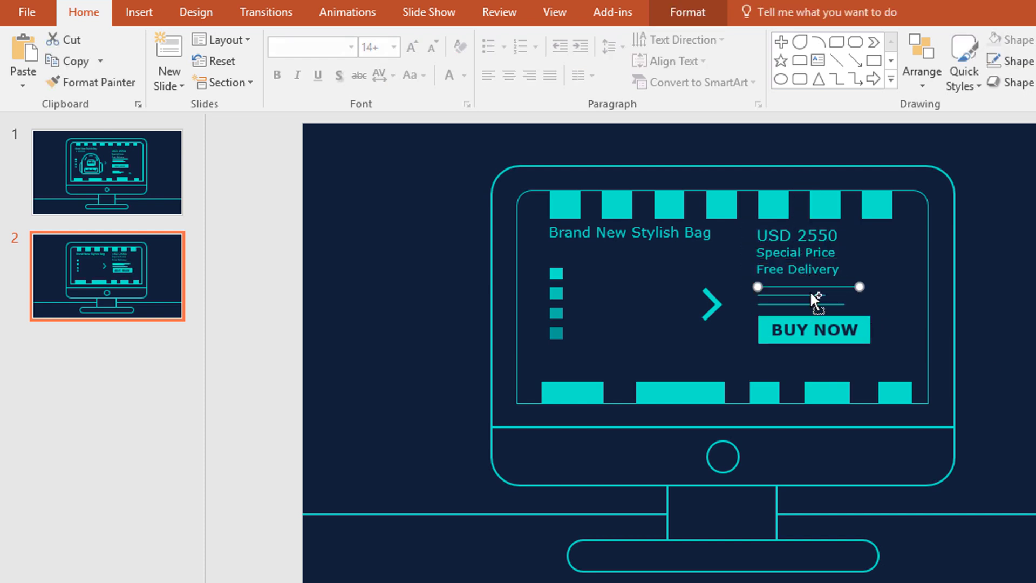
{"action": "left_click", "coordinate": [811, 295], "text": "ctrl"}
{"action": "left_click", "coordinate": [815, 304], "text": "ctrl"}
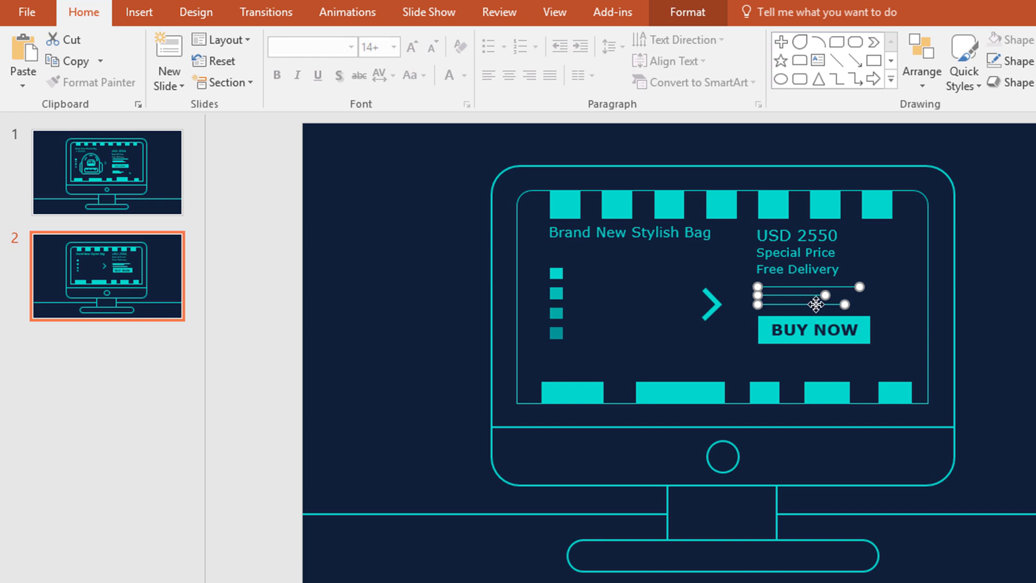
{"action": "left_click_drag", "start_coordinate": [813, 310], "coordinate": [804, 365]}
{"action": "key", "text": "Escape"}
Step: Draw a small triangle and a wider copy centred beneath it on the monitor screen
{"action": "left_click", "coordinate": [819, 79]}
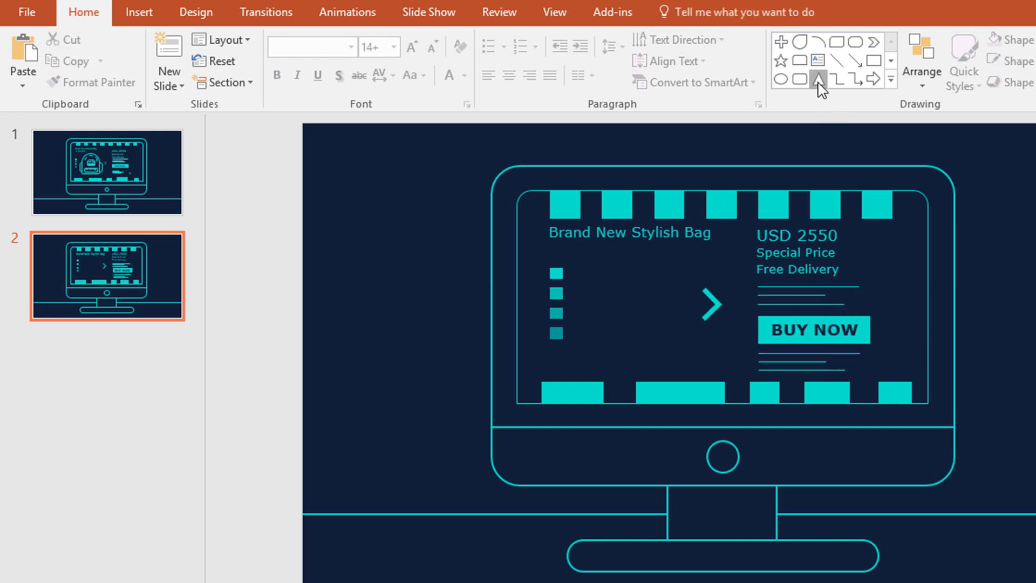
{"action": "left_click_drag", "start_coordinate": [597, 262], "coordinate": [657, 314]}
{"action": "scroll", "coordinate": [683, 348], "scroll_direction": "up", "scroll_amount": 3}
{"action": "scroll", "coordinate": [782, 254], "scroll_direction": "down", "scroll_amount": 1}
{"action": "key", "text": "ctrl+d"}
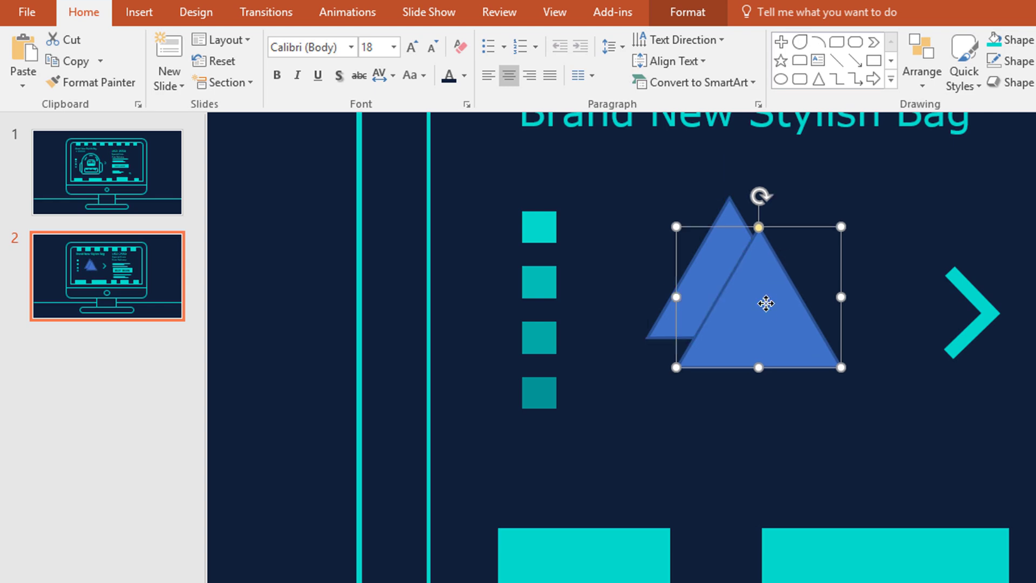
{"action": "left_click_drag", "start_coordinate": [767, 304], "coordinate": [734, 324]}
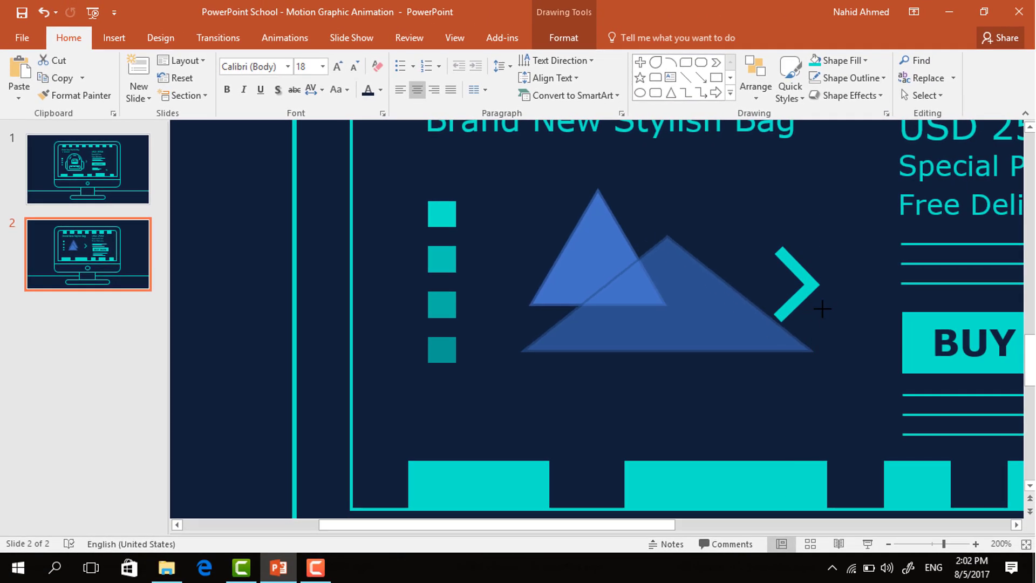
{"action": "left_click_drag", "start_coordinate": [823, 309], "coordinate": [906, 310]}
{"action": "left_click_drag", "start_coordinate": [832, 301], "coordinate": [585, 341]}
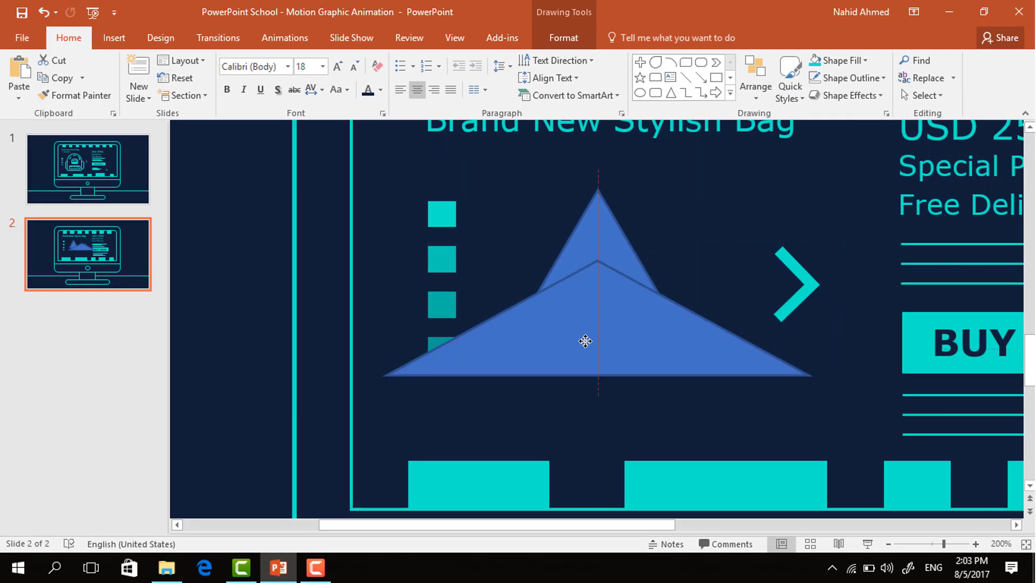
Step: Subtract the wide triangle from the small one to form an arrowhead
{"action": "left_click", "coordinate": [611, 245]}
{"action": "left_click", "coordinate": [611, 324], "text": "shift"}
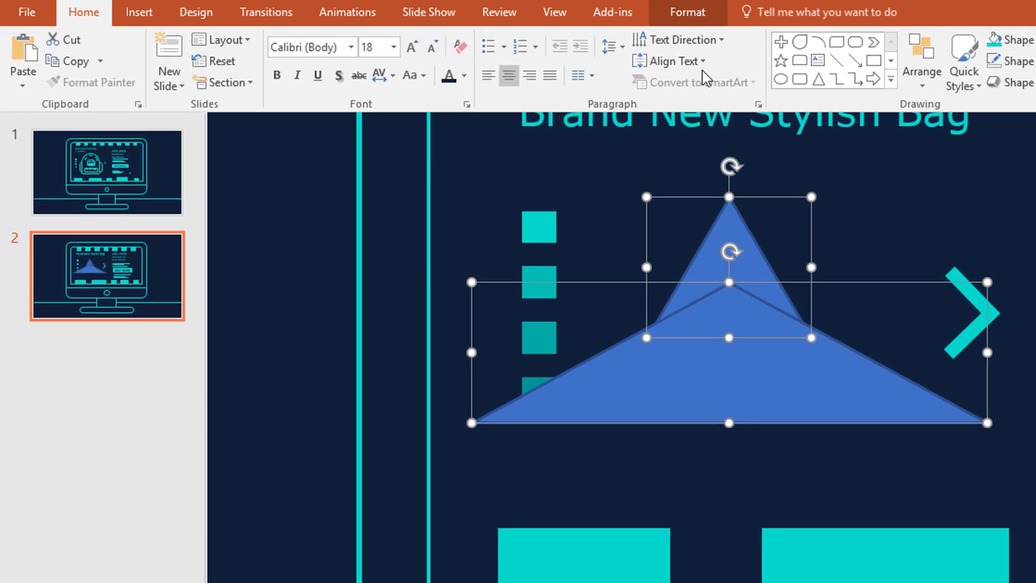
{"action": "left_click", "coordinate": [564, 38]}
{"action": "left_click", "coordinate": [229, 83]}
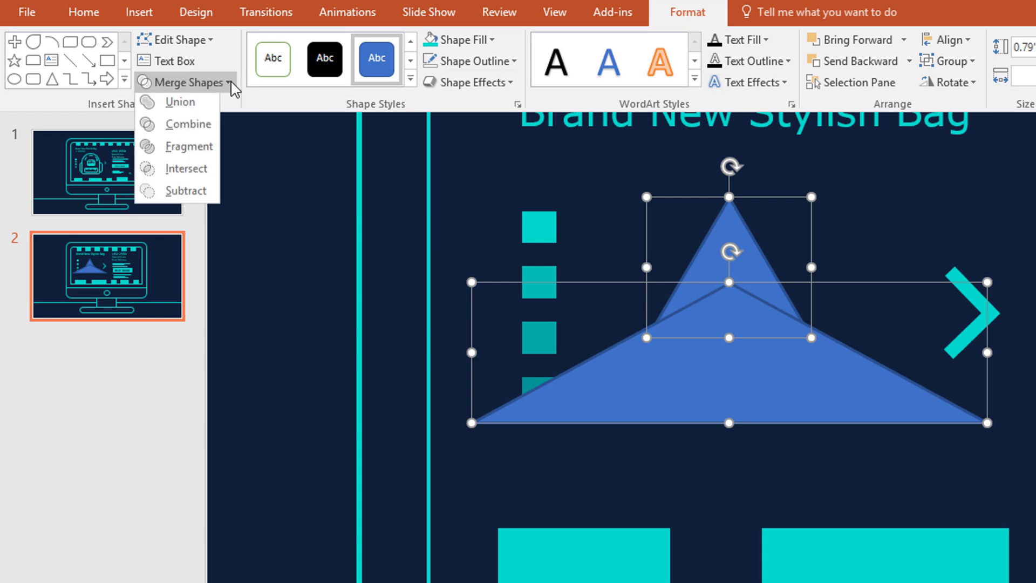
{"action": "left_click", "coordinate": [185, 196]}
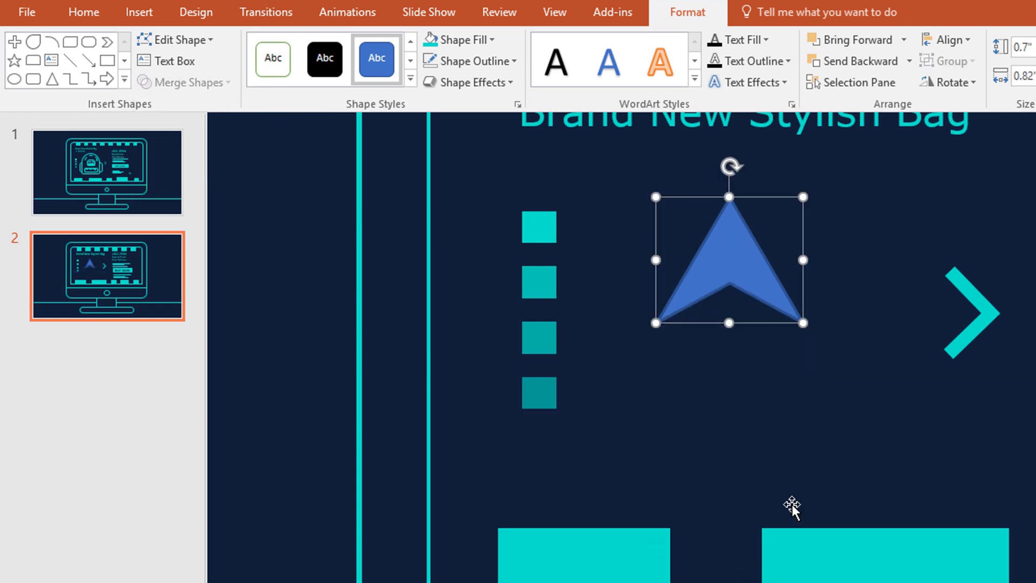
Step: Give the arrowhead a teal fill and no outline
{"action": "left_click", "coordinate": [487, 40]}
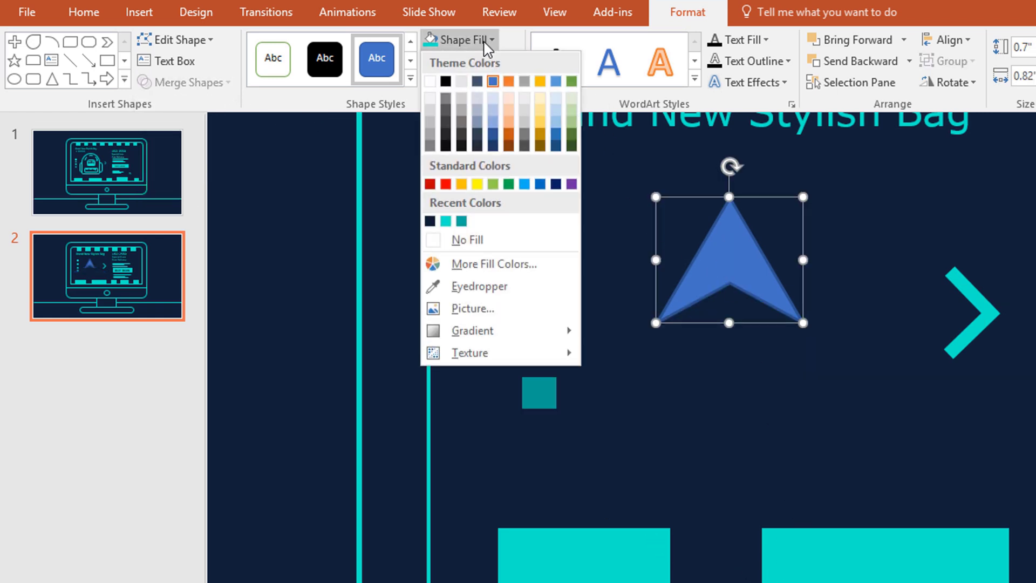
{"action": "left_click", "coordinate": [449, 220]}
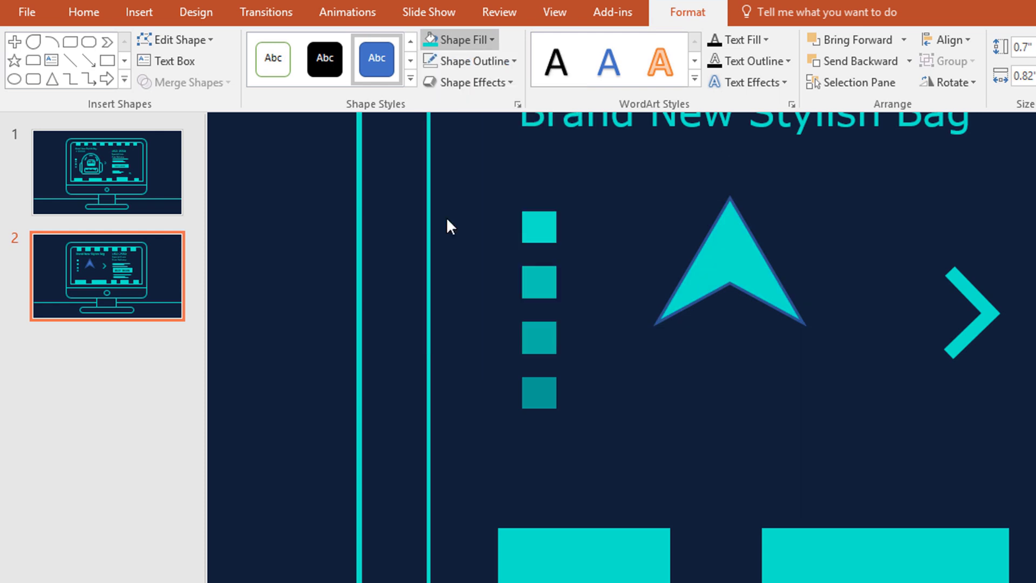
{"action": "left_click", "coordinate": [513, 61]}
{"action": "left_click", "coordinate": [524, 260]}
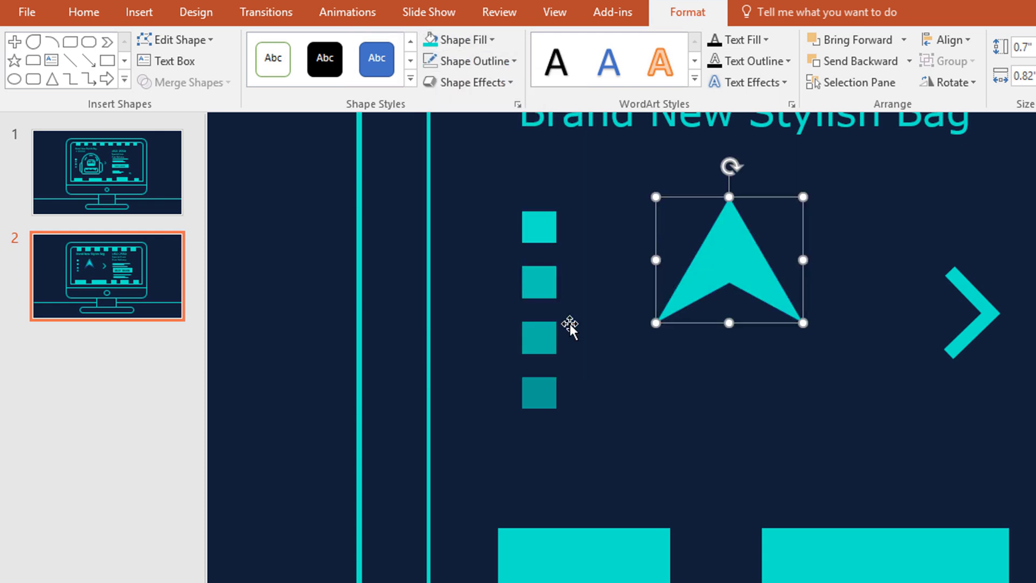
{"action": "scroll", "coordinate": [569, 326], "scroll_direction": "down", "scroll_amount": 3}
{"action": "left_click", "coordinate": [759, 531]}
{"action": "key", "text": "ctrl+d"}
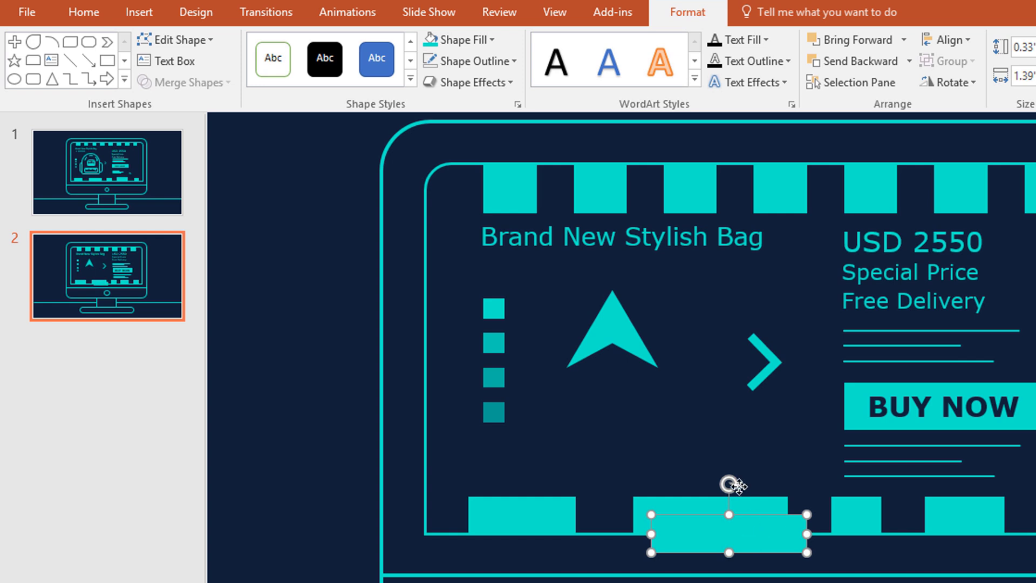
Step: Shape the rectangle copy into a narrow shaft and union it with the arrowhead
{"action": "left_click_drag", "start_coordinate": [759, 545], "coordinate": [694, 435]}
{"action": "left_click_drag", "start_coordinate": [743, 406], "coordinate": [612, 360]}
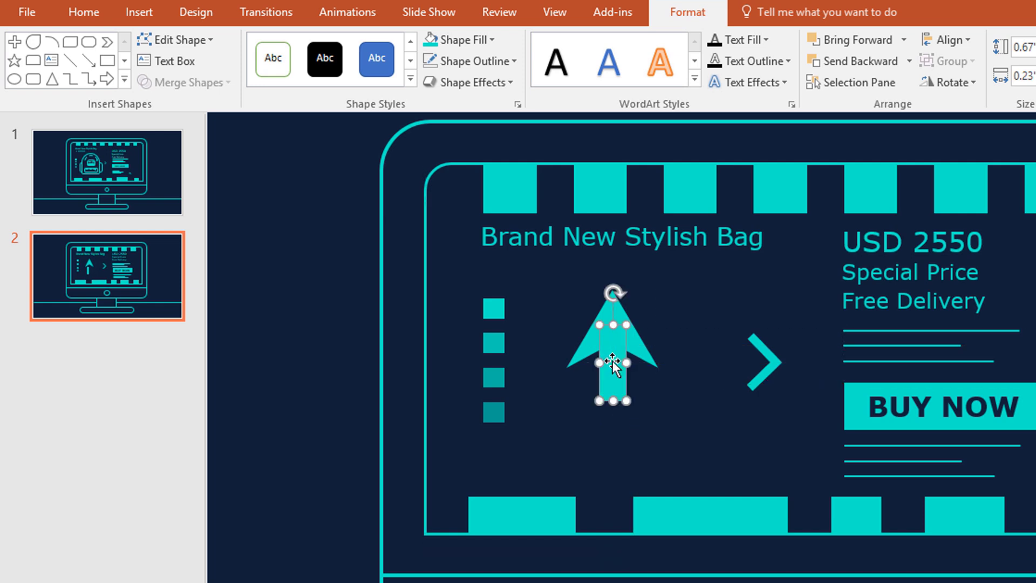
{"action": "left_click", "coordinate": [642, 354], "text": "shift"}
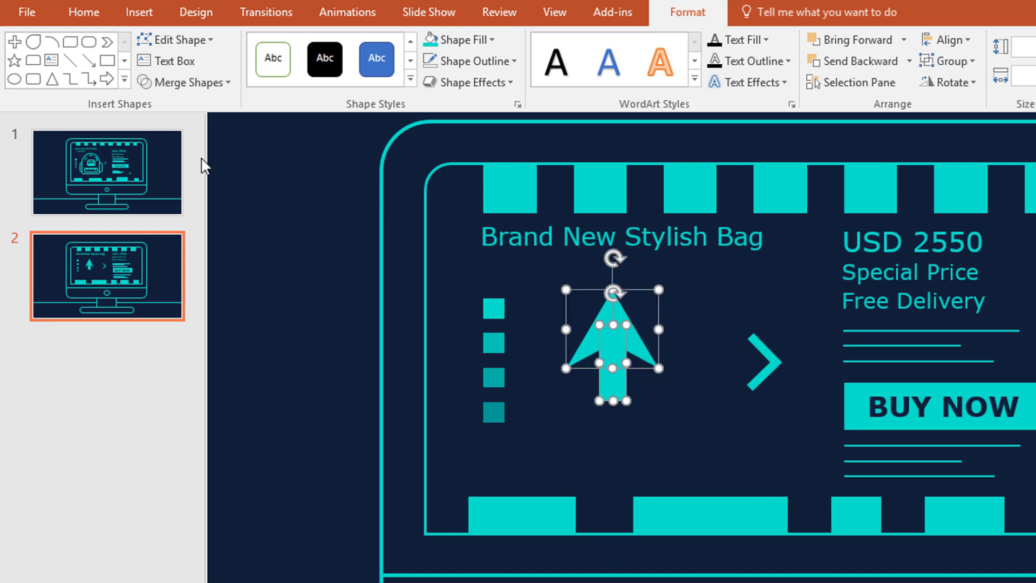
{"action": "left_click", "coordinate": [221, 85]}
{"action": "left_click", "coordinate": [194, 100]}
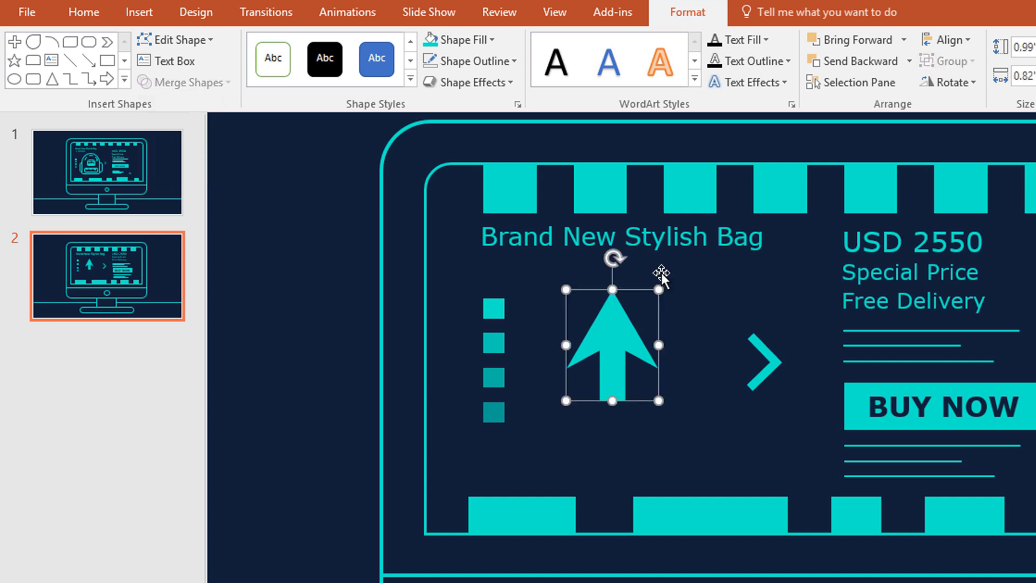
Step: Shrink the arrow and drop it just below-right of the BUY NOW button
{"action": "left_click_drag", "start_coordinate": [626, 321], "coordinate": [567, 315]}
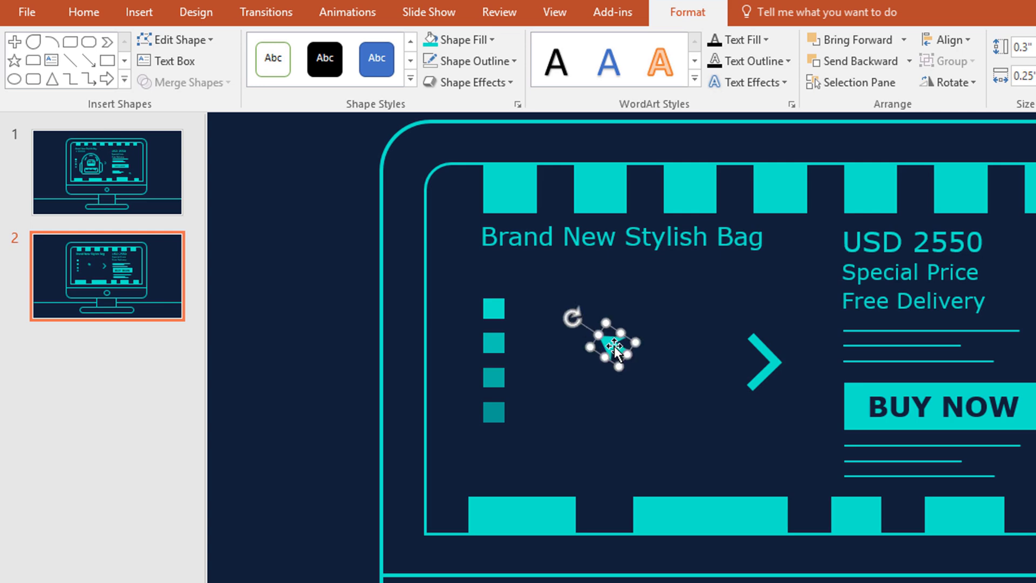
{"action": "left_click_drag", "start_coordinate": [614, 346], "coordinate": [1035, 467]}
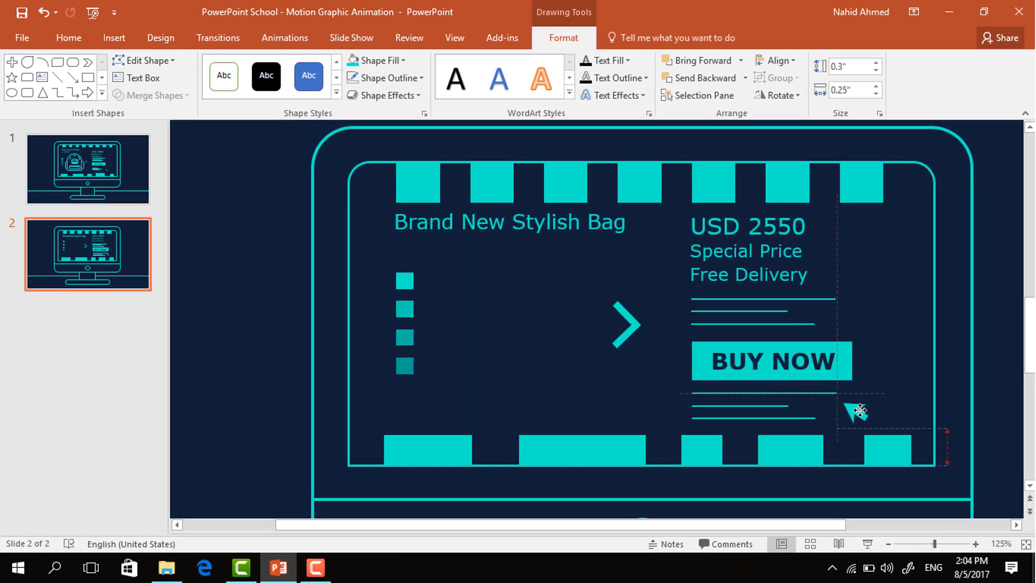
{"action": "left_click_drag", "start_coordinate": [860, 411], "coordinate": [859, 408]}
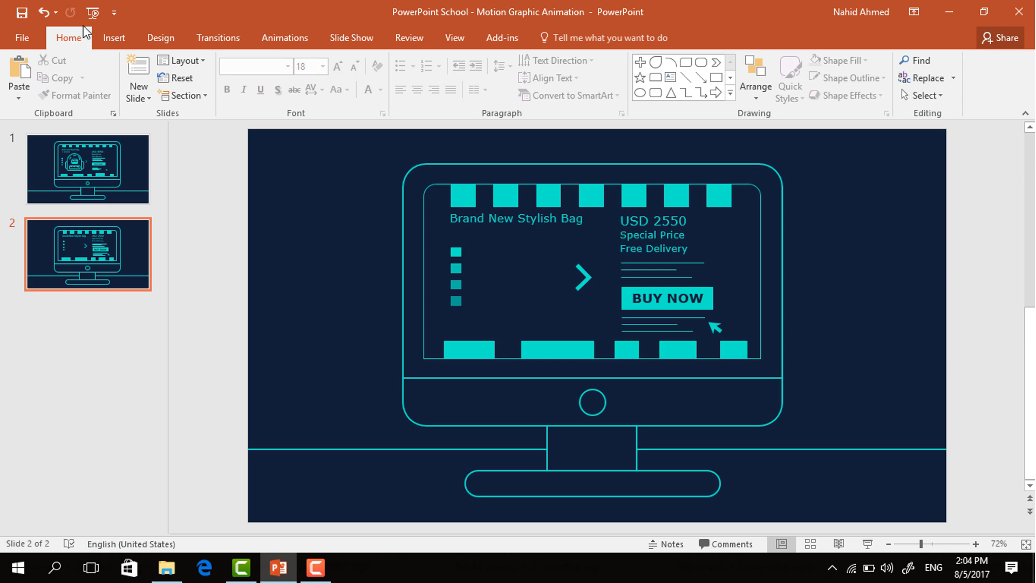
Step: Insert the 'Bag shape' and 'Desktop Shape' pictures onto the slide
{"action": "left_click", "coordinate": [113, 39]}
{"action": "left_click", "coordinate": [111, 86]}
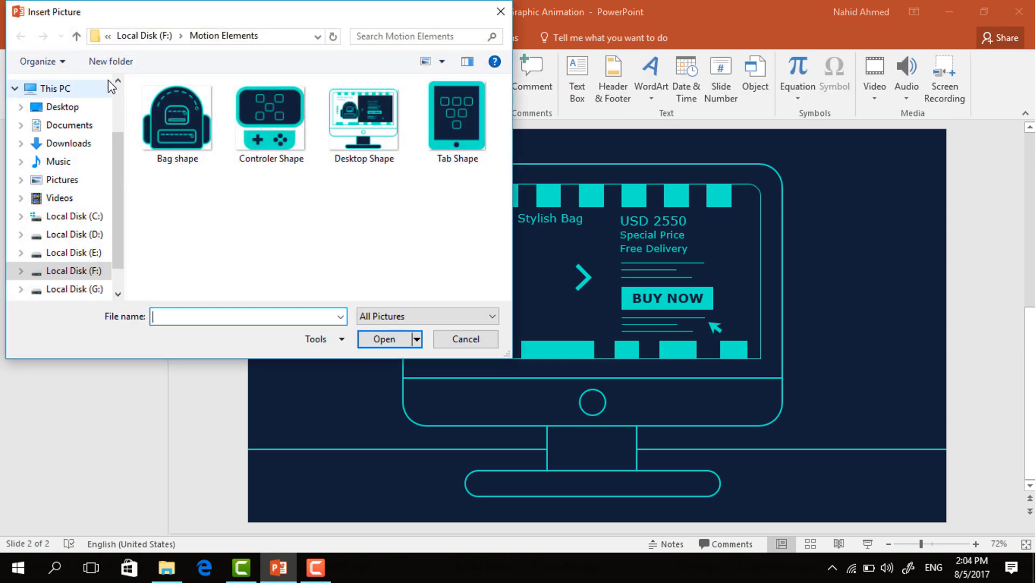
{"action": "left_click", "coordinate": [174, 137]}
{"action": "left_click", "coordinate": [352, 148], "text": "ctrl"}
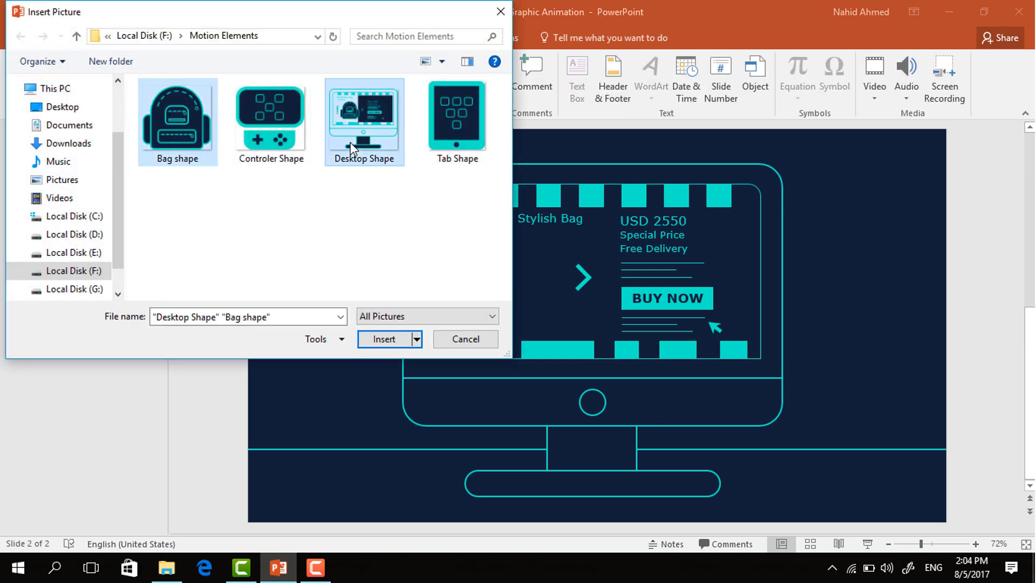
{"action": "left_click", "coordinate": [386, 339]}
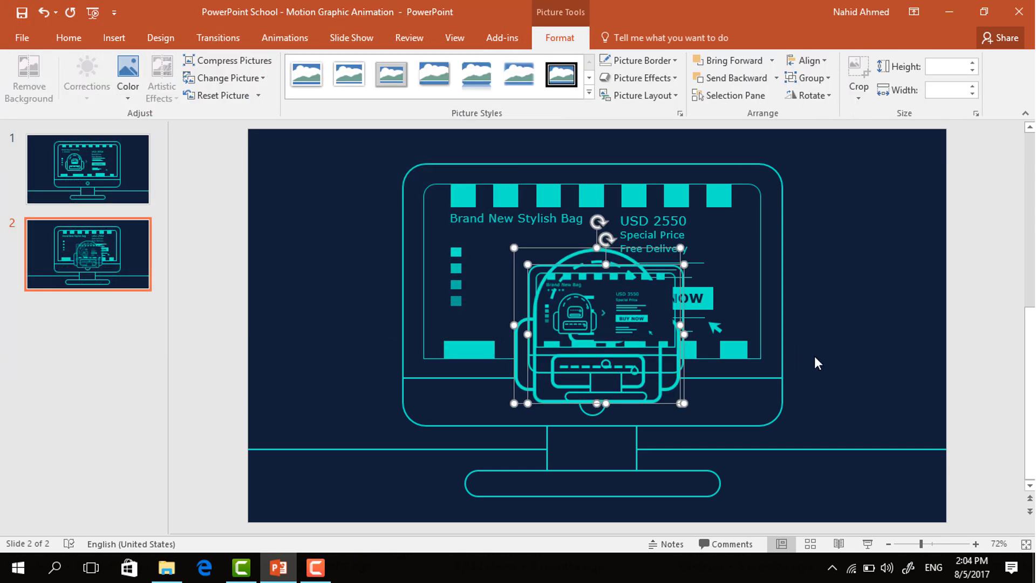
Step: Move the desktop picture to the slide's right and shrink the backpack into the ad's left area
{"action": "left_click", "coordinate": [817, 362]}
{"action": "left_click", "coordinate": [613, 351]}
{"action": "left_click_drag", "start_coordinate": [613, 352], "coordinate": [863, 389]}
{"action": "left_click", "coordinate": [637, 365]}
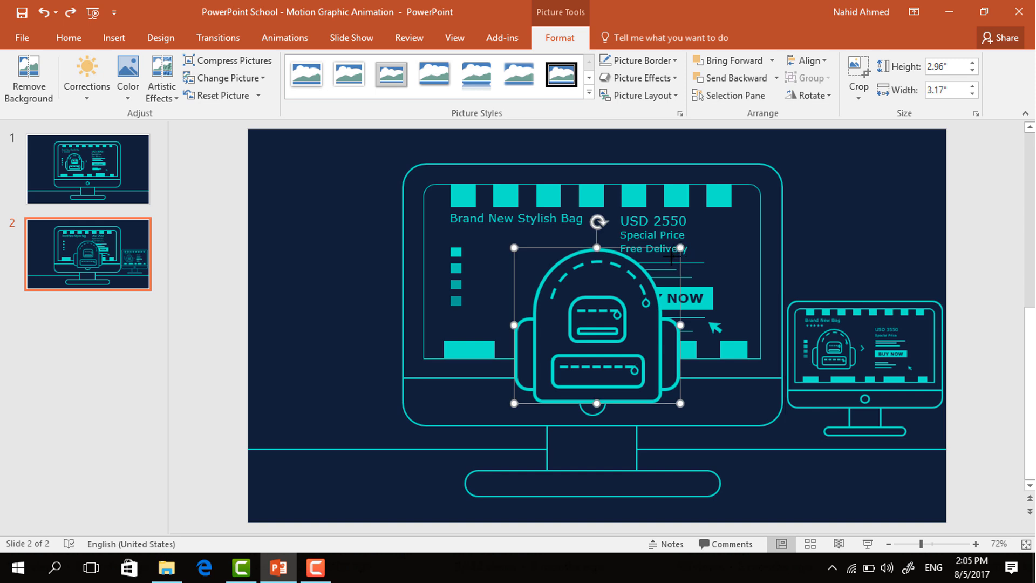
{"action": "left_click_drag", "start_coordinate": [672, 257], "coordinate": [502, 254]}
{"action": "left_click_drag", "start_coordinate": [567, 238], "coordinate": [543, 277]}
{"action": "left_click", "coordinate": [810, 217]}
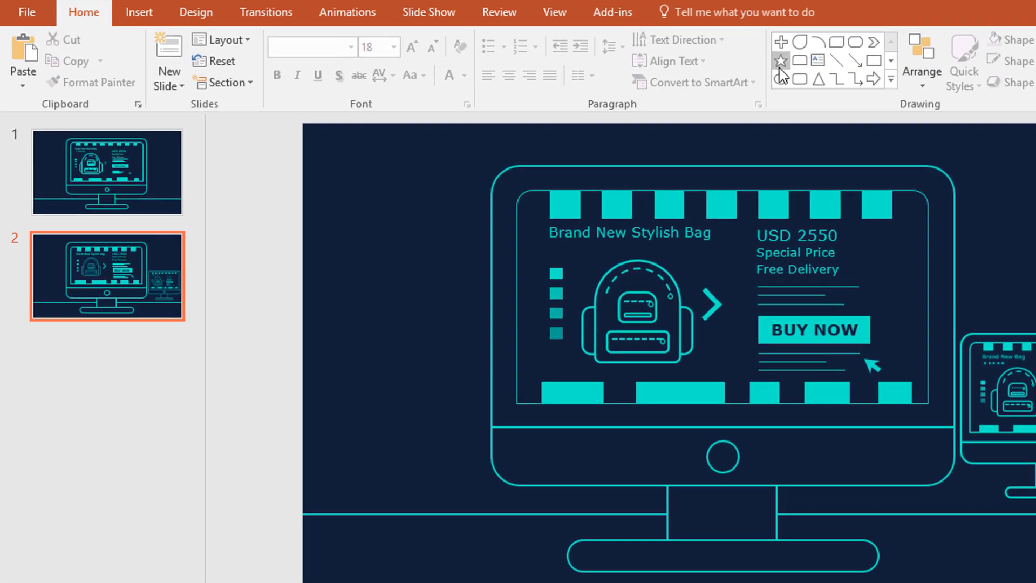
{"action": "left_click", "coordinate": [642, 76]}
Step: Draw a small star under 'Brand', fill it teal with no outline, and repeat copies rightward
{"action": "left_click_drag", "start_coordinate": [550, 241], "coordinate": [564, 251]}
{"action": "scroll", "coordinate": [597, 279], "scroll_direction": "up", "scroll_amount": 5}
{"action": "left_click_drag", "start_coordinate": [663, 329], "coordinate": [667, 345]}
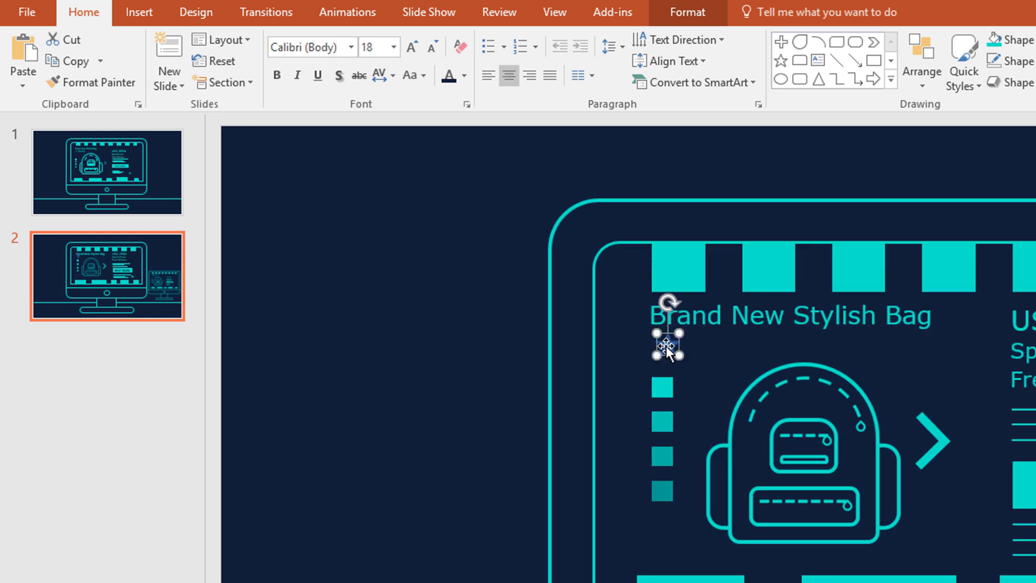
{"action": "left_click", "coordinate": [696, 16]}
{"action": "left_click", "coordinate": [486, 39]}
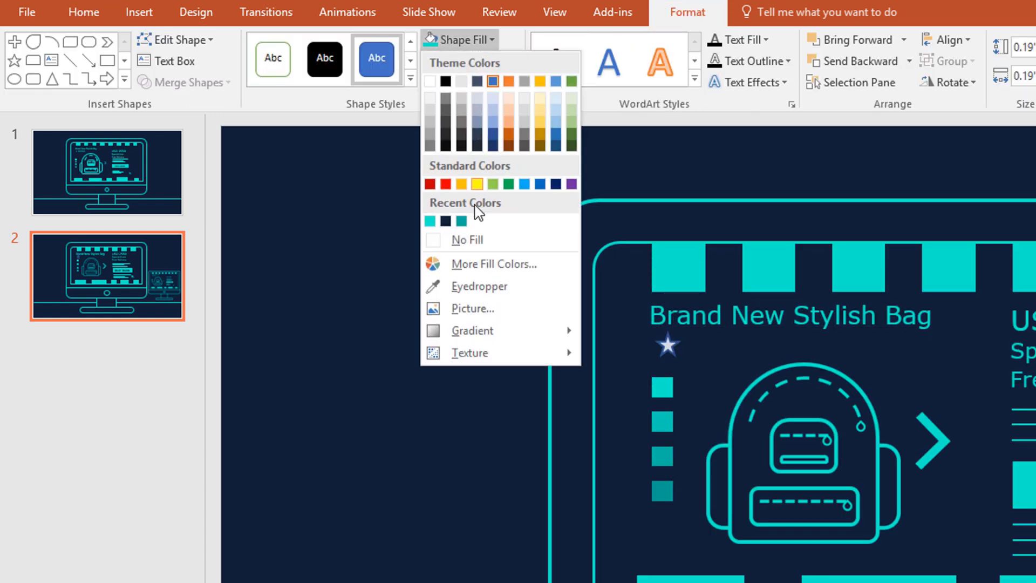
{"action": "left_click", "coordinate": [430, 221]}
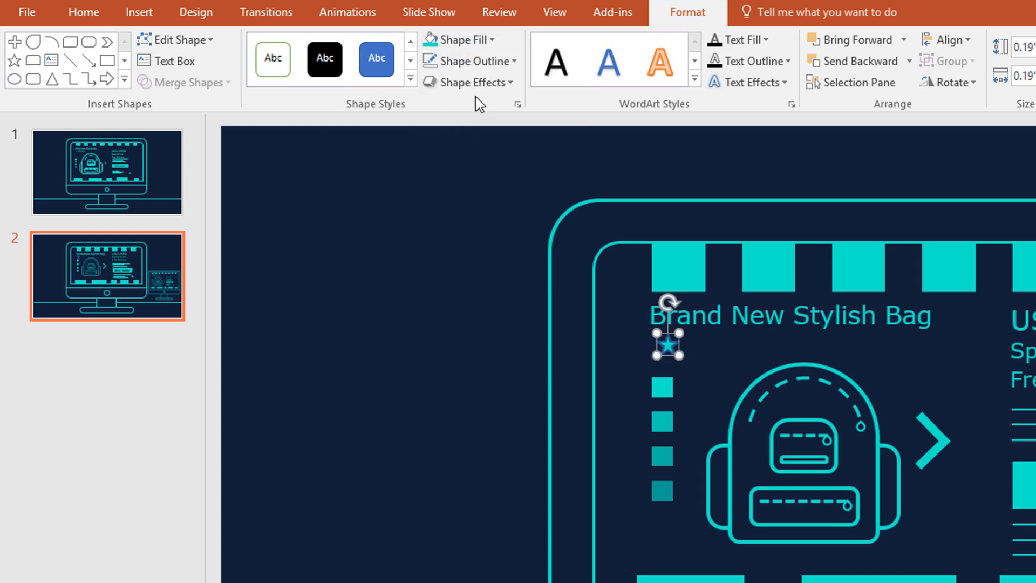
{"action": "left_click", "coordinate": [501, 60]}
{"action": "left_click", "coordinate": [491, 263]}
{"action": "left_click_drag", "start_coordinate": [623, 342], "coordinate": [701, 345]}
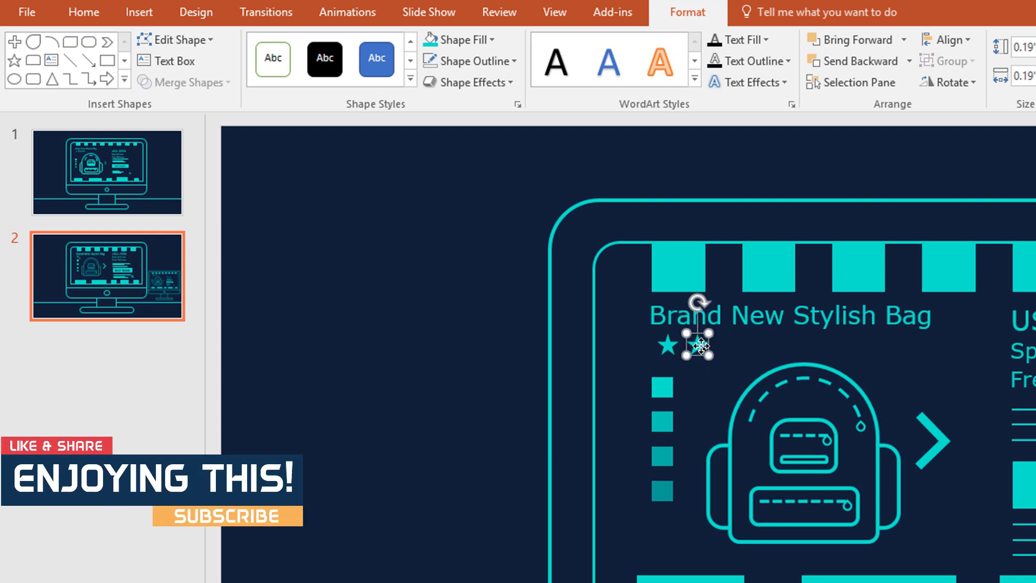
{"action": "key", "text": "ctrl+d"}
{"action": "key", "text": "ctrl+d"}
{"action": "key", "text": "ctrl+d"}
Step: Nudge the backpack slightly down and the chevron slightly right and down
{"action": "scroll", "coordinate": [513, 364], "scroll_direction": "down", "scroll_amount": 2}
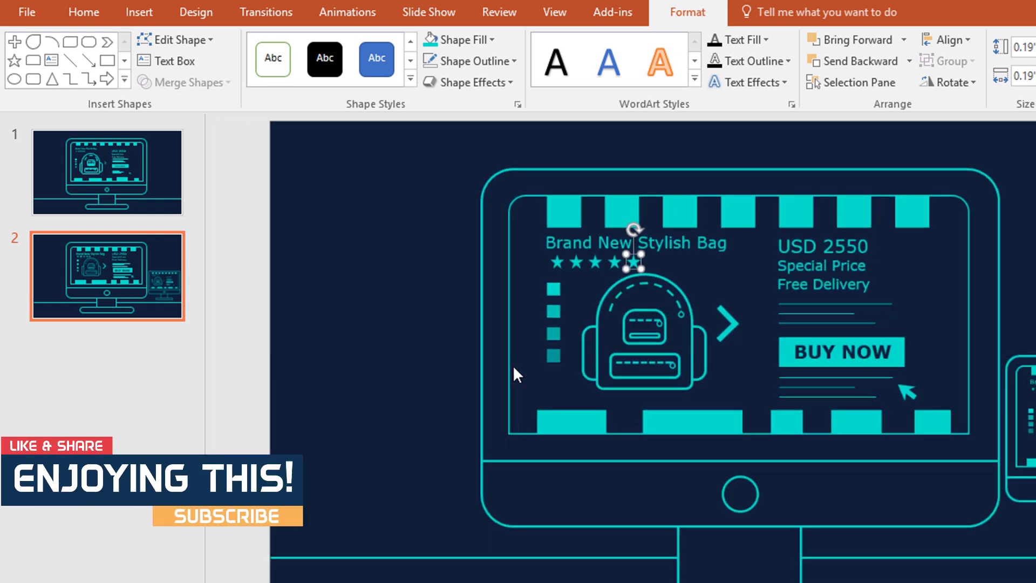
{"action": "left_click", "coordinate": [456, 359]}
{"action": "scroll", "coordinate": [455, 358], "scroll_direction": "up", "scroll_amount": 2}
{"action": "left_click", "coordinate": [630, 321]}
{"action": "left_click_drag", "start_coordinate": [642, 324], "coordinate": [642, 327]}
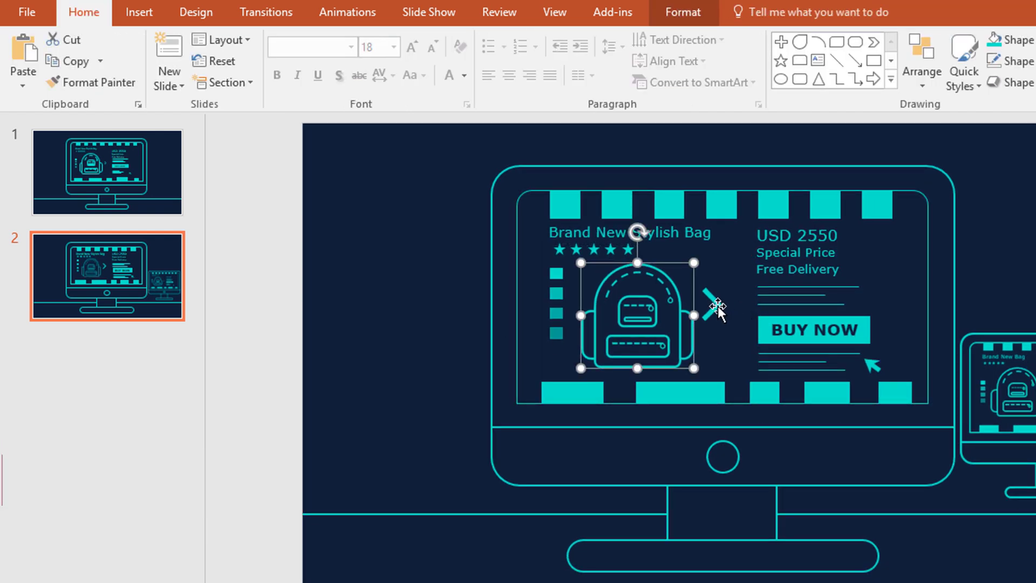
{"action": "left_click", "coordinate": [335, 350]}
{"action": "left_click", "coordinate": [712, 302]}
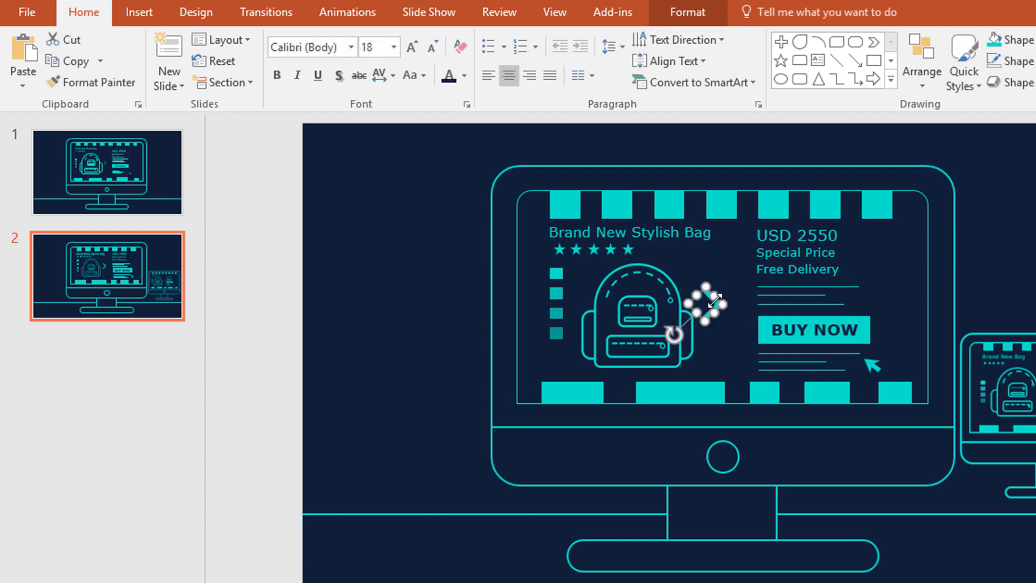
{"action": "scroll", "coordinate": [734, 350], "scroll_direction": "up", "scroll_amount": 3, "text": "ctrl"}
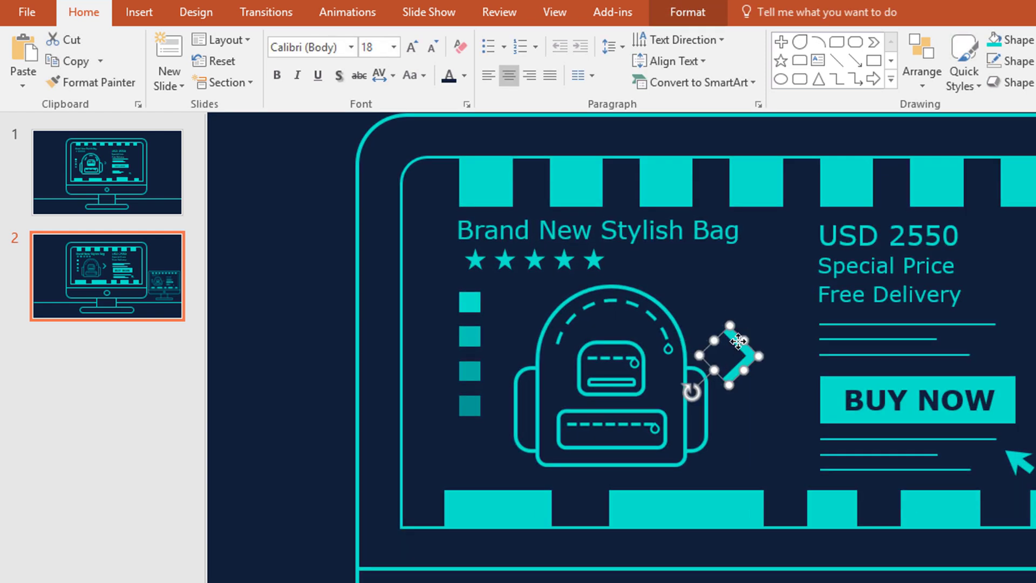
{"action": "left_click_drag", "start_coordinate": [739, 341], "coordinate": [752, 349]}
{"action": "scroll", "coordinate": [671, 386], "scroll_direction": "down", "scroll_amount": 3, "text": "ctrl"}
{"action": "left_click", "coordinate": [613, 344]}
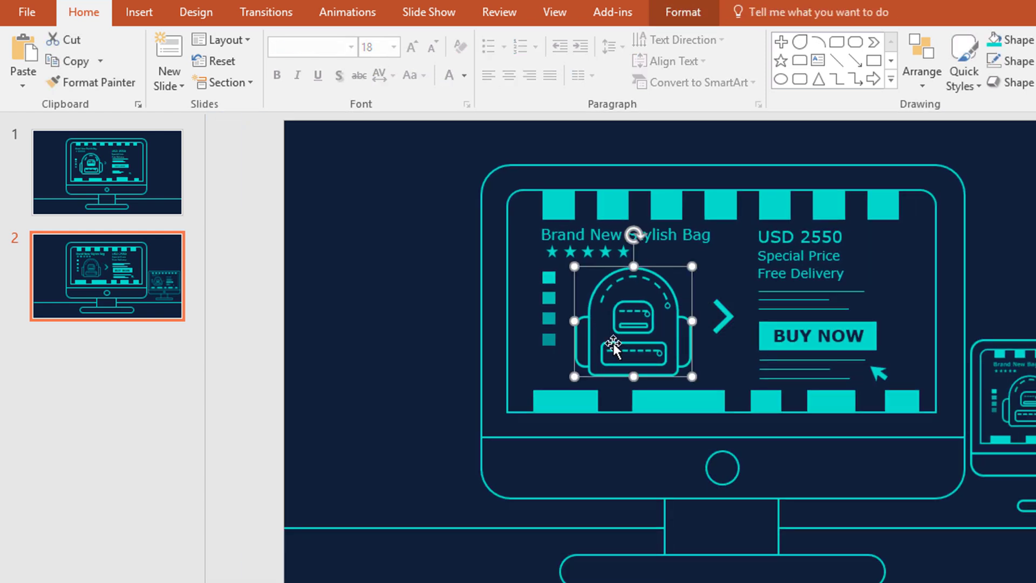
{"action": "left_click", "coordinate": [574, 287]}
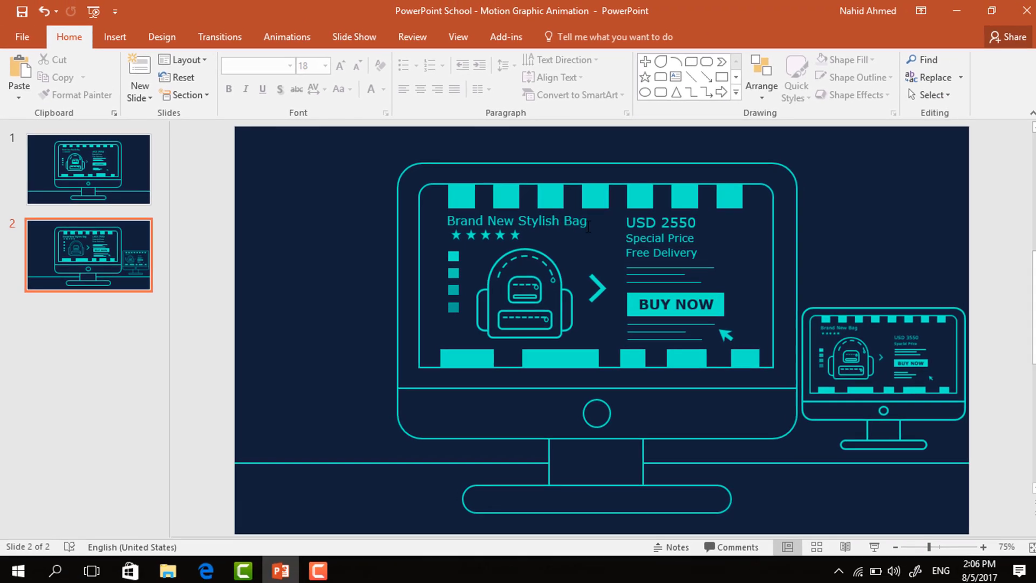
Step: Duplicate the 'Brand New Stylish Bag' heading and 'USD 2550' price to the slide's right, above the monitor
{"action": "left_click", "coordinate": [588, 225]}
{"action": "key", "text": "ctrl+d"}
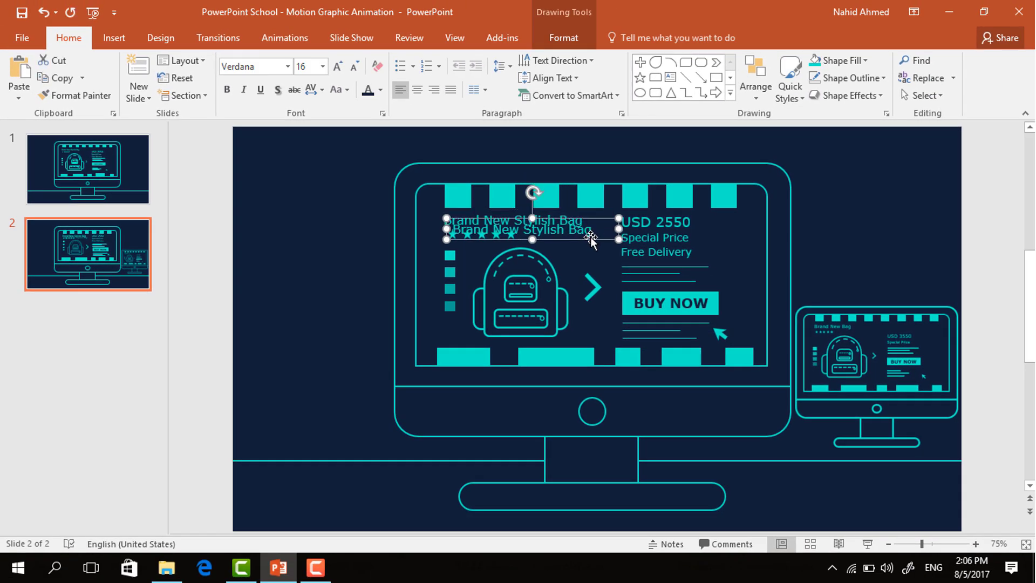
{"action": "left_click_drag", "start_coordinate": [583, 241], "coordinate": [932, 219]}
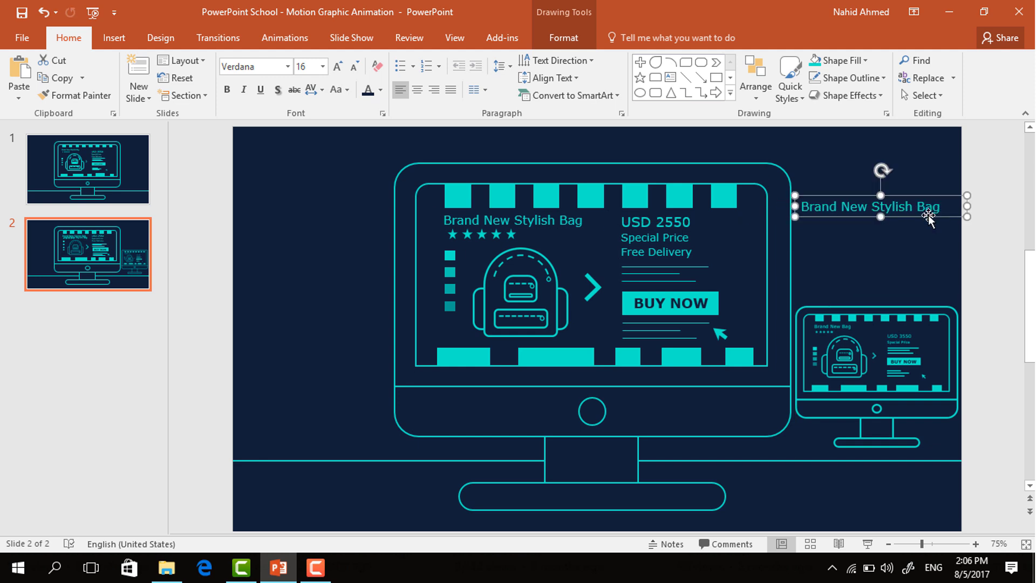
{"action": "left_click", "coordinate": [697, 225]}
{"action": "key", "text": "ctrl+d"}
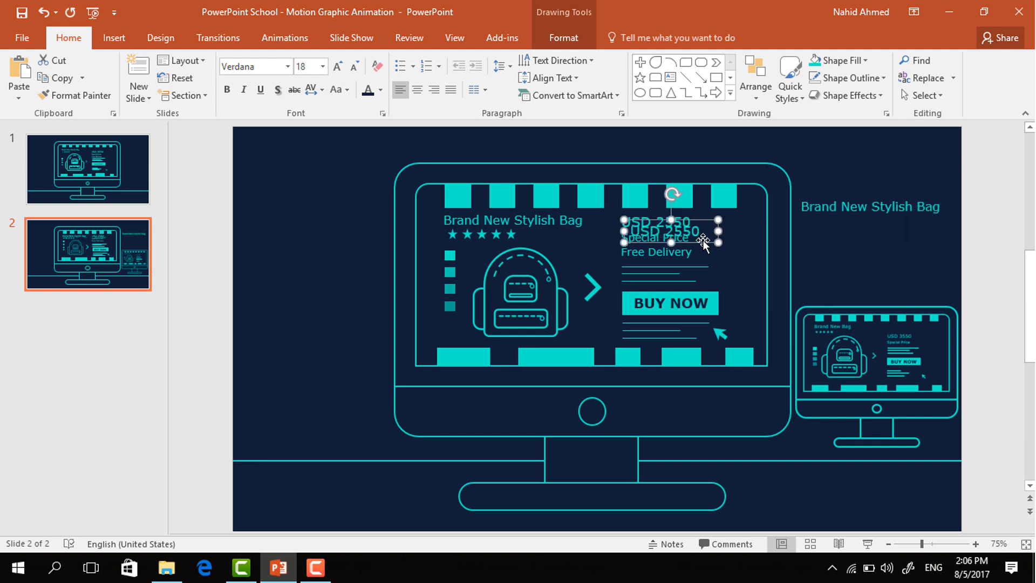
{"action": "left_click_drag", "start_coordinate": [704, 244], "coordinate": [875, 242]}
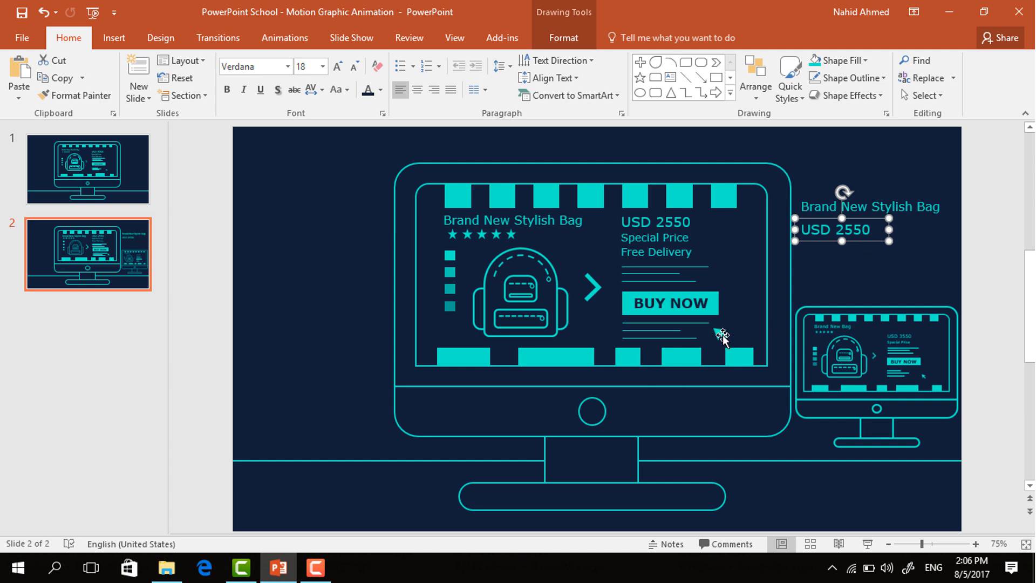
{"action": "left_click", "coordinate": [722, 336]}
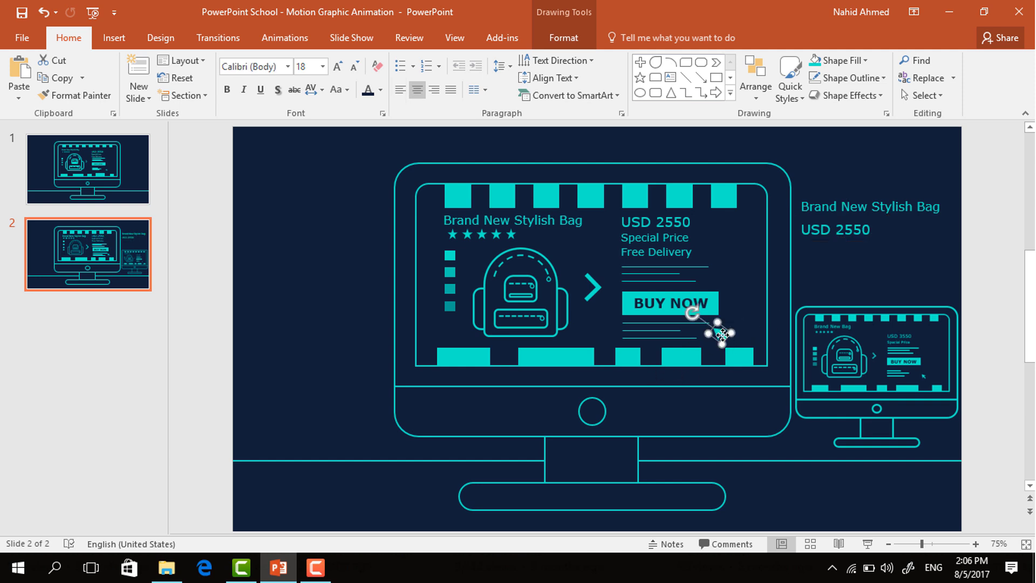
Step: Give the small pointer arrow a Lines motion path animation
{"action": "left_click", "coordinate": [297, 46]}
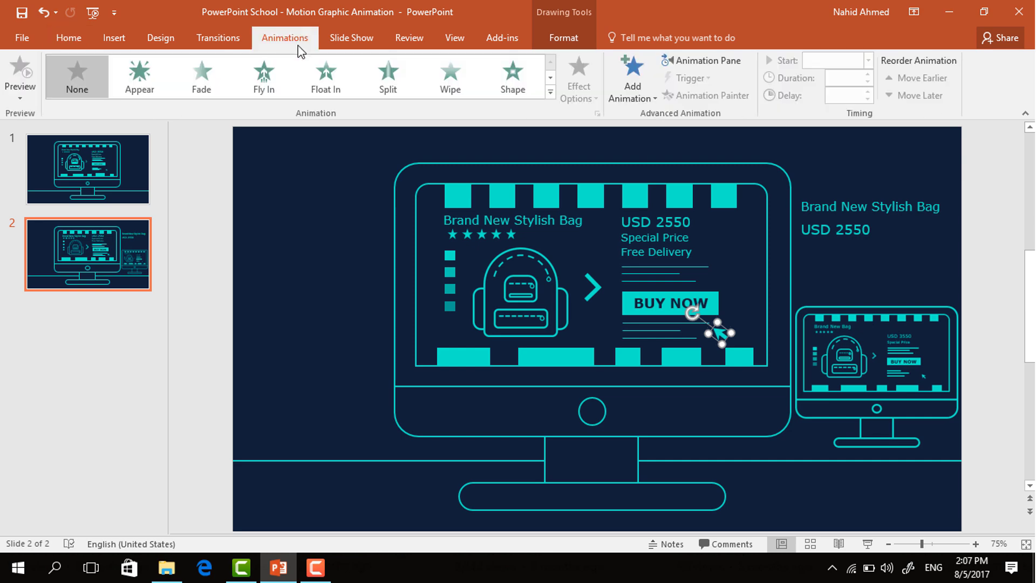
{"action": "left_click", "coordinate": [551, 93]}
{"action": "scroll", "coordinate": [415, 282], "scroll_direction": "down", "scroll_amount": 2}
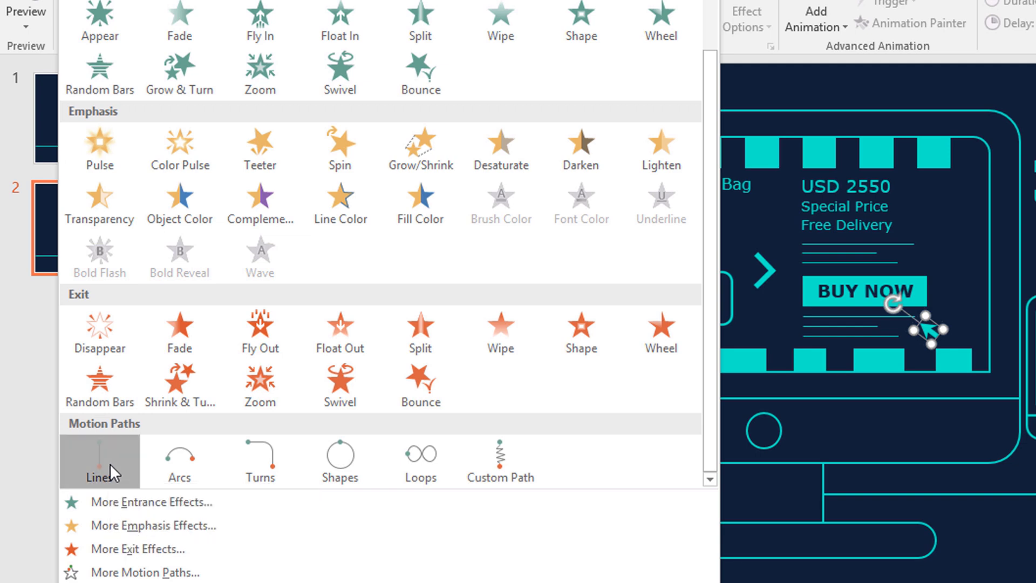
{"action": "left_click", "coordinate": [109, 464]}
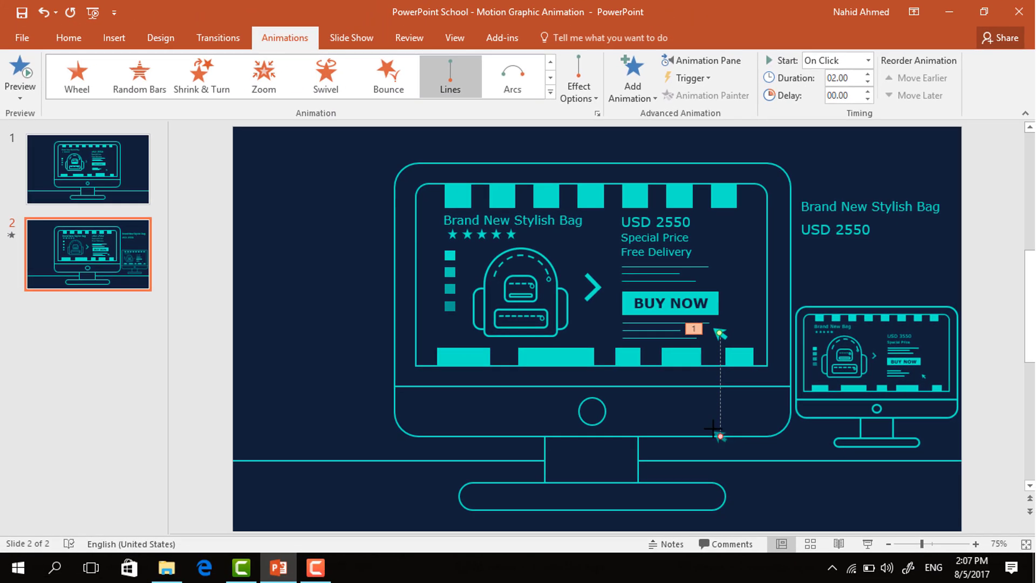
Step: End the arrow's path on the chevron and set its duration to 0.75 seconds
{"action": "left_click_drag", "start_coordinate": [851, 453], "coordinate": [721, 302]}
{"action": "left_click_drag", "start_coordinate": [611, 310], "coordinate": [601, 288]}
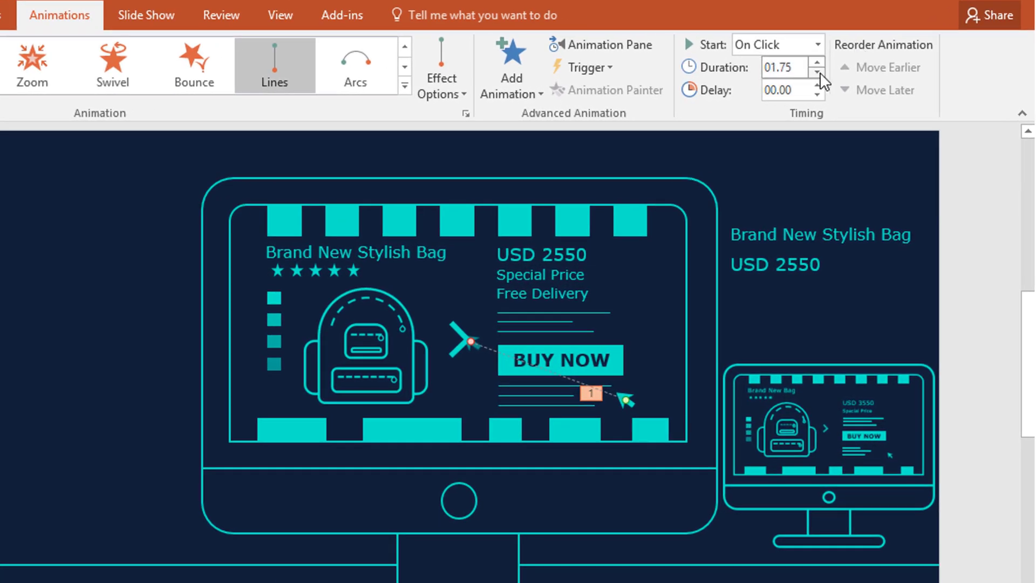
{"action": "left_click", "coordinate": [819, 73]}
{"action": "left_click", "coordinate": [818, 73]}
{"action": "left_click", "coordinate": [819, 72]}
{"action": "left_click", "coordinate": [818, 72]}
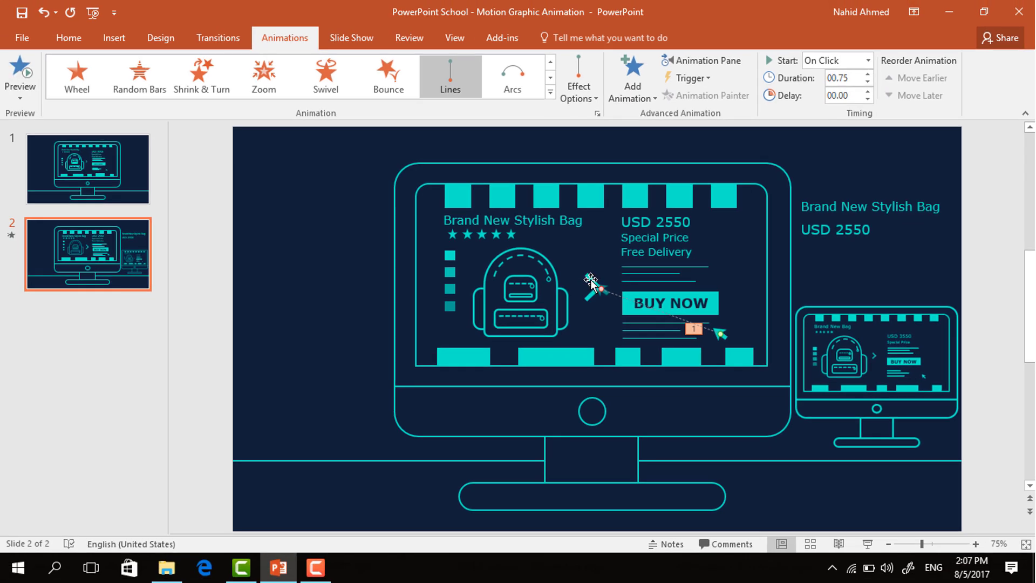
{"action": "left_click", "coordinate": [591, 281]}
{"action": "left_click", "coordinate": [550, 93]}
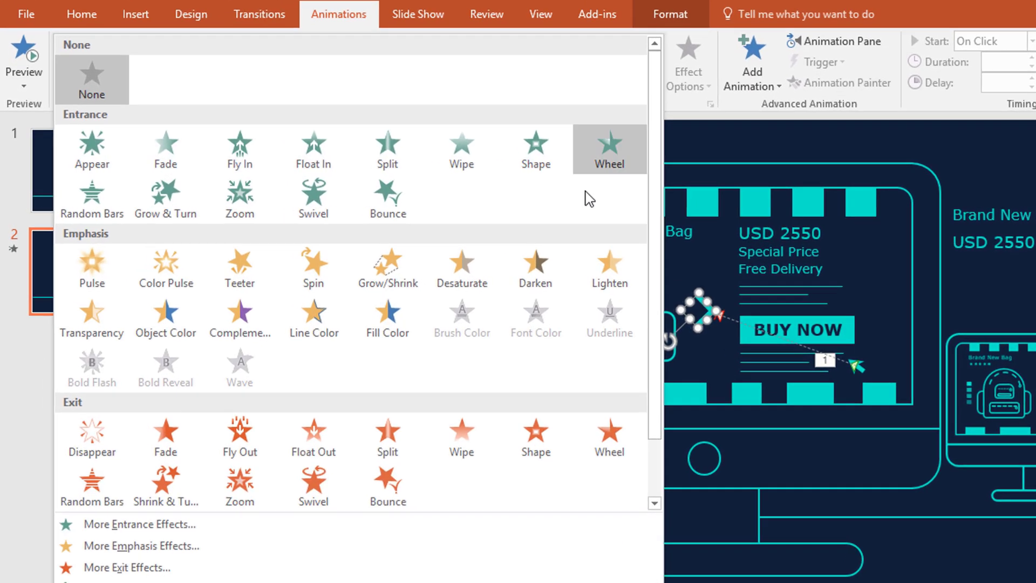
Step: Give the chevron a dark teal Fill Color emphasis starting After Previous
{"action": "left_click", "coordinate": [385, 323]}
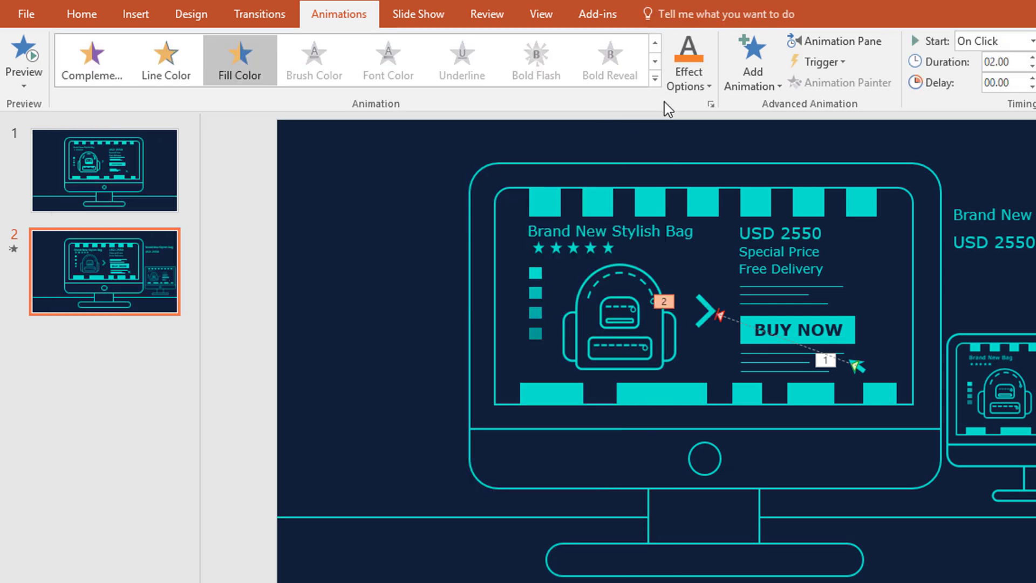
{"action": "left_click", "coordinate": [700, 98]}
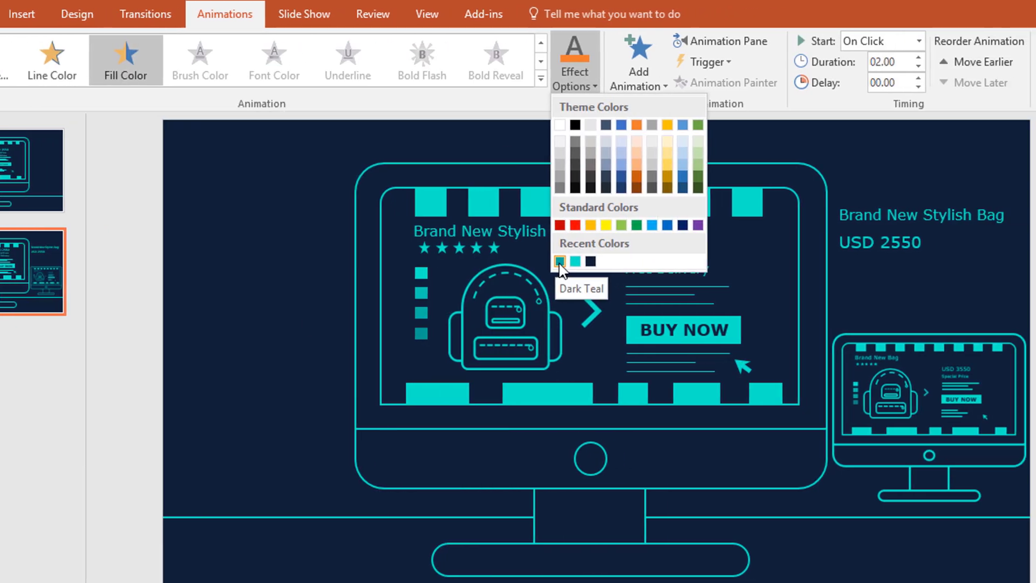
{"action": "left_click", "coordinate": [675, 262]}
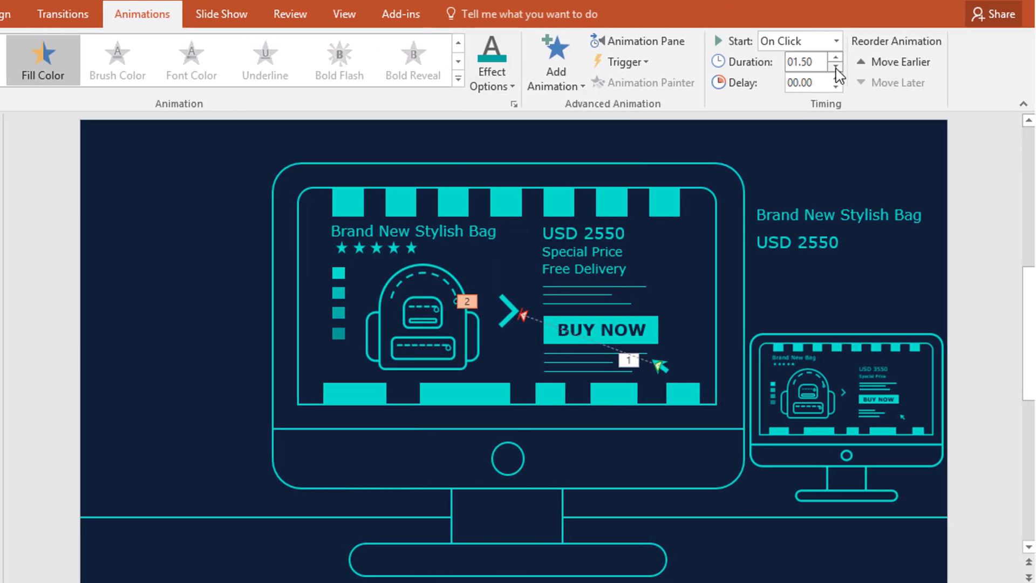
{"action": "left_click", "coordinate": [837, 42]}
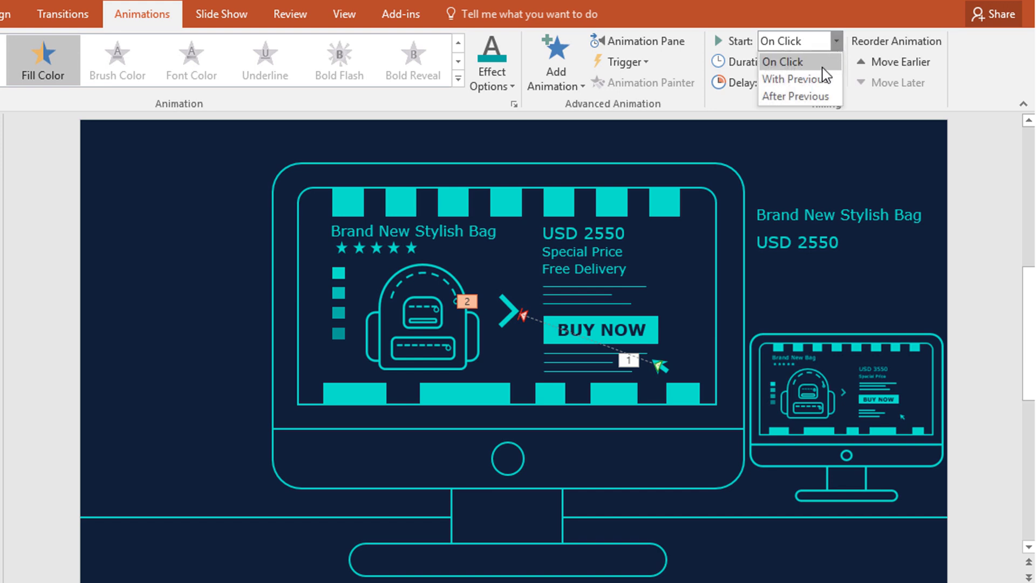
{"action": "left_click", "coordinate": [812, 97]}
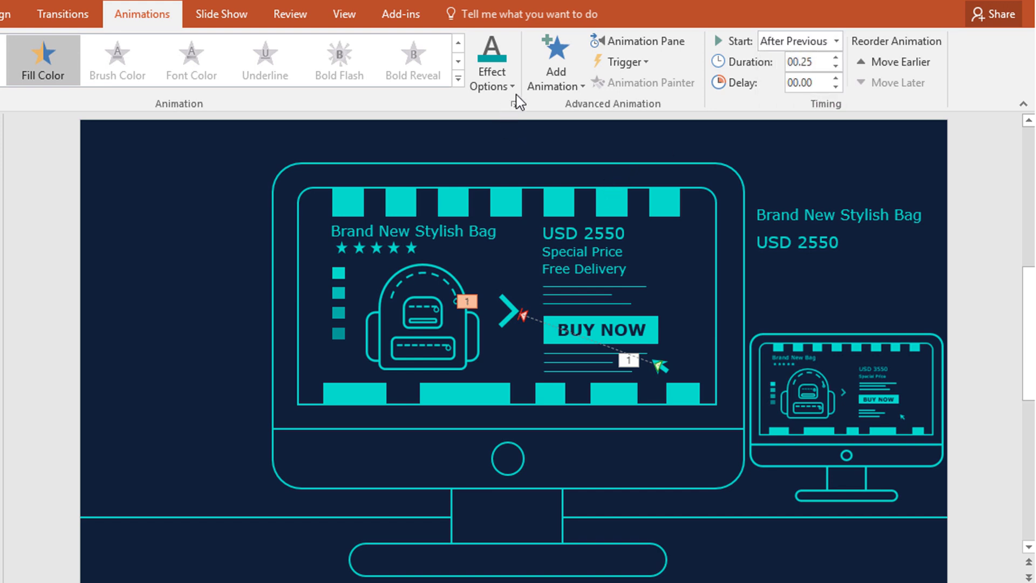
Step: Add a second recent-teal Fill Color emphasis, After Previous, lasting 0.25 seconds
{"action": "left_click", "coordinate": [556, 89]}
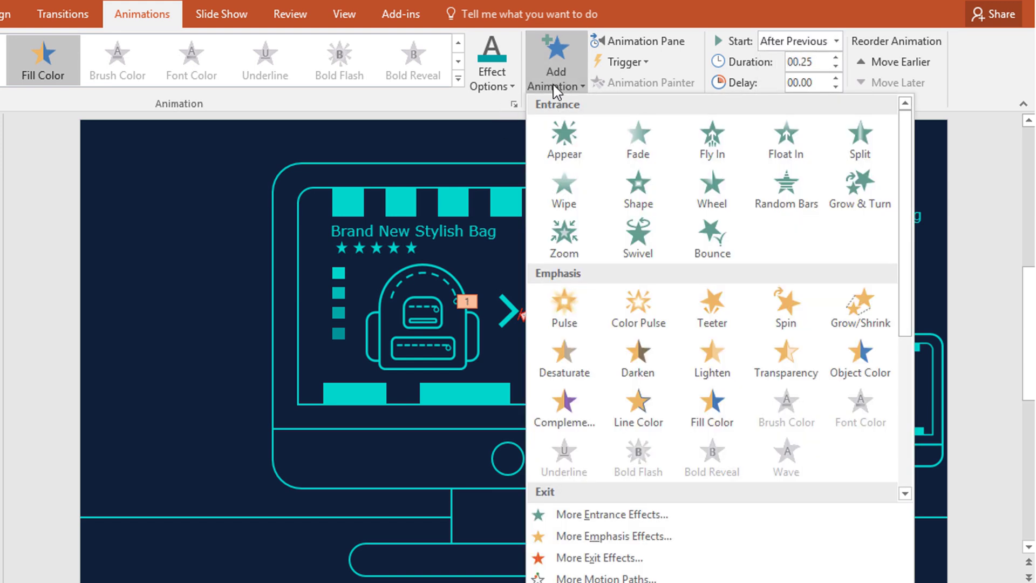
{"action": "left_click", "coordinate": [713, 410]}
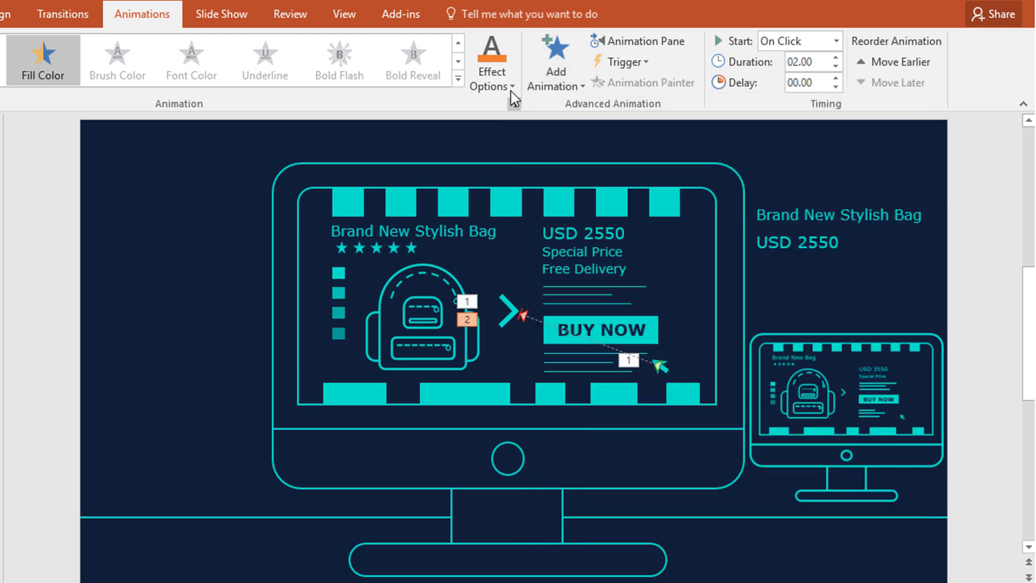
{"action": "left_click", "coordinate": [510, 89]}
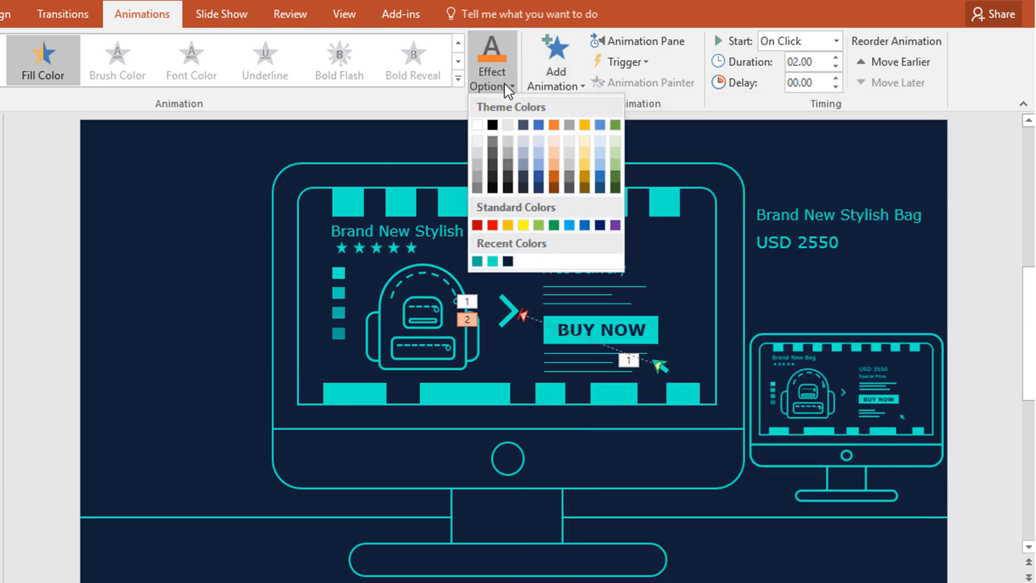
{"action": "left_click", "coordinate": [492, 262]}
{"action": "left_click", "coordinate": [836, 41]}
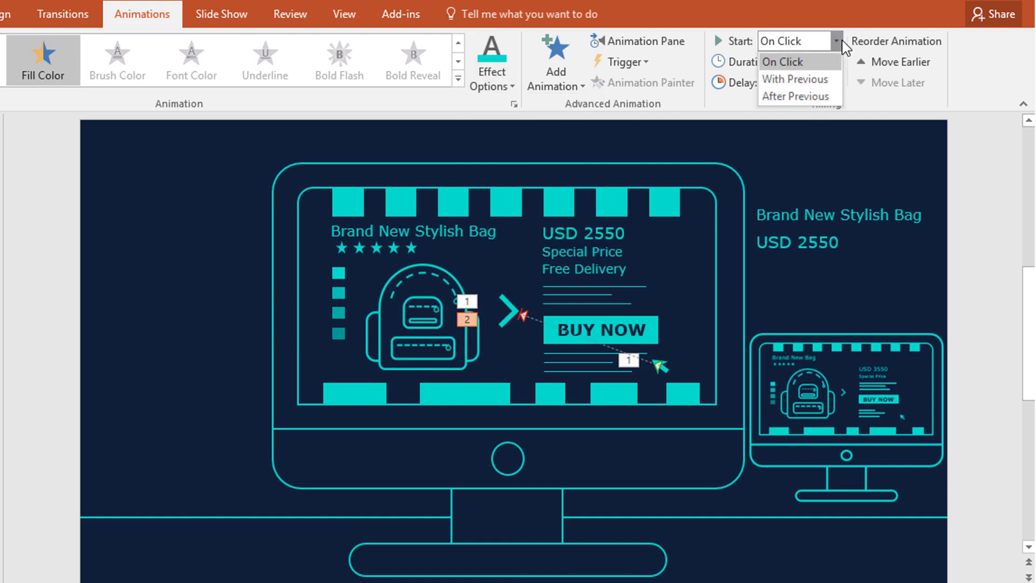
{"action": "left_click", "coordinate": [817, 97]}
{"action": "left_click", "coordinate": [836, 67]}
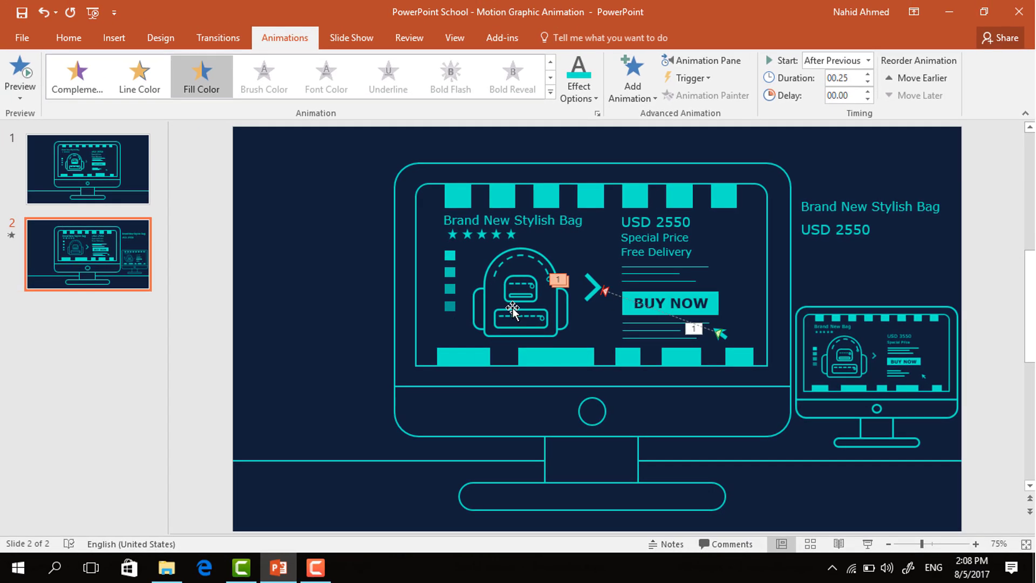
Step: Give the backpack, bag title and USD 2550 price a Disappear exit starting With Previous
{"action": "left_click", "coordinate": [512, 311]}
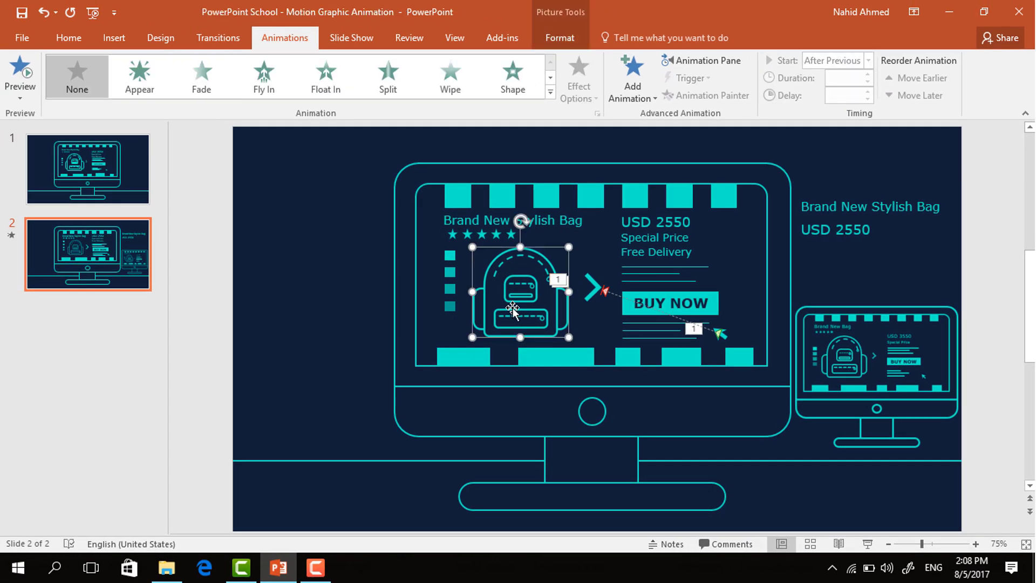
{"action": "left_click", "coordinate": [564, 215], "text": "shift"}
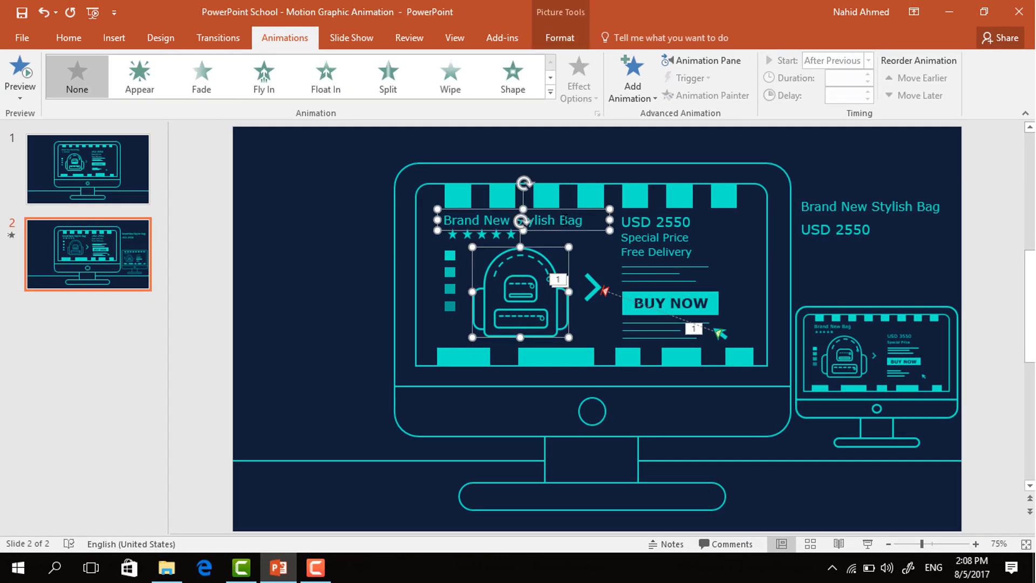
{"action": "left_click", "coordinate": [669, 217], "text": "shift"}
{"action": "left_click", "coordinate": [550, 96]}
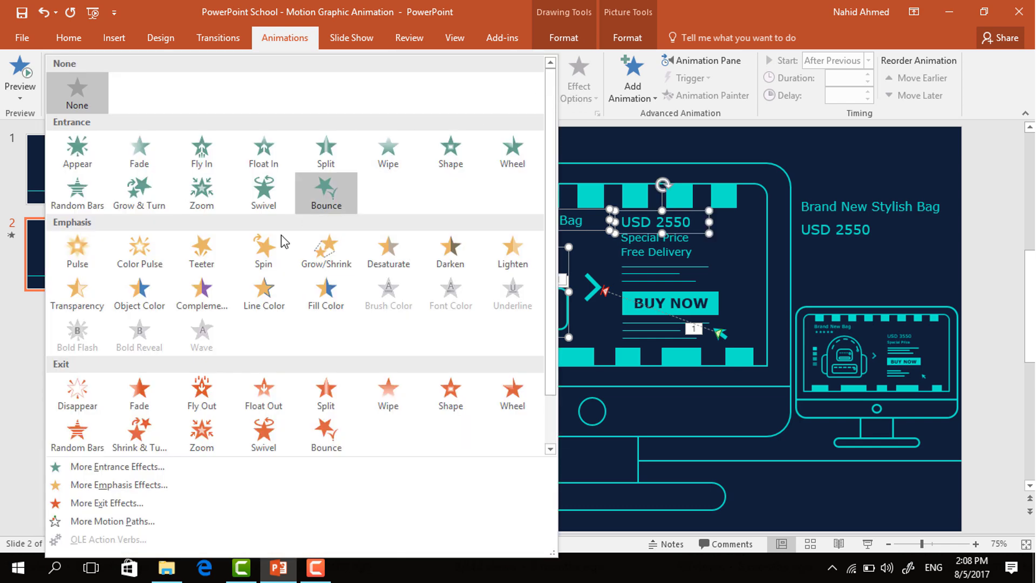
{"action": "left_click", "coordinate": [80, 399]}
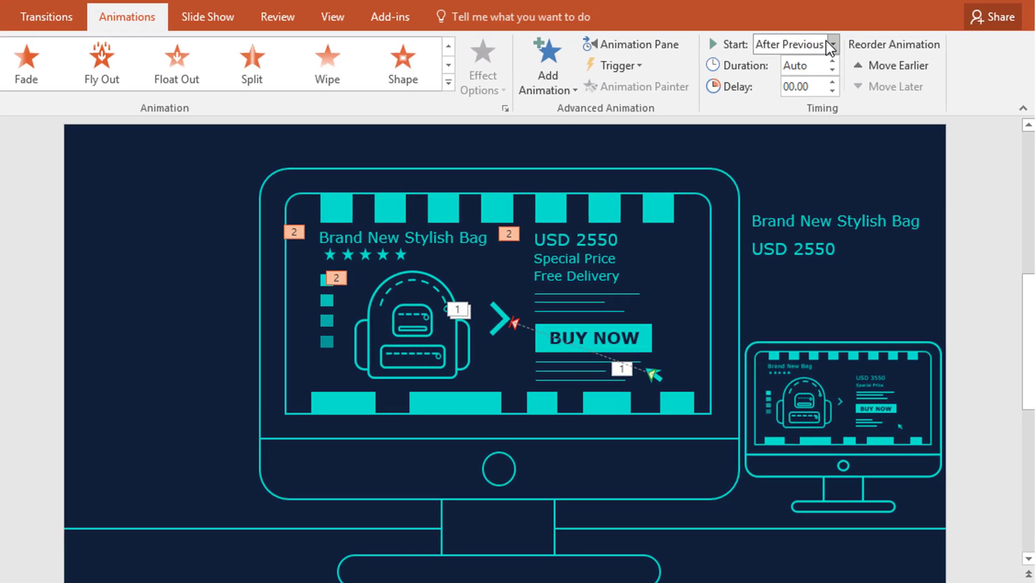
{"action": "left_click", "coordinate": [868, 60]}
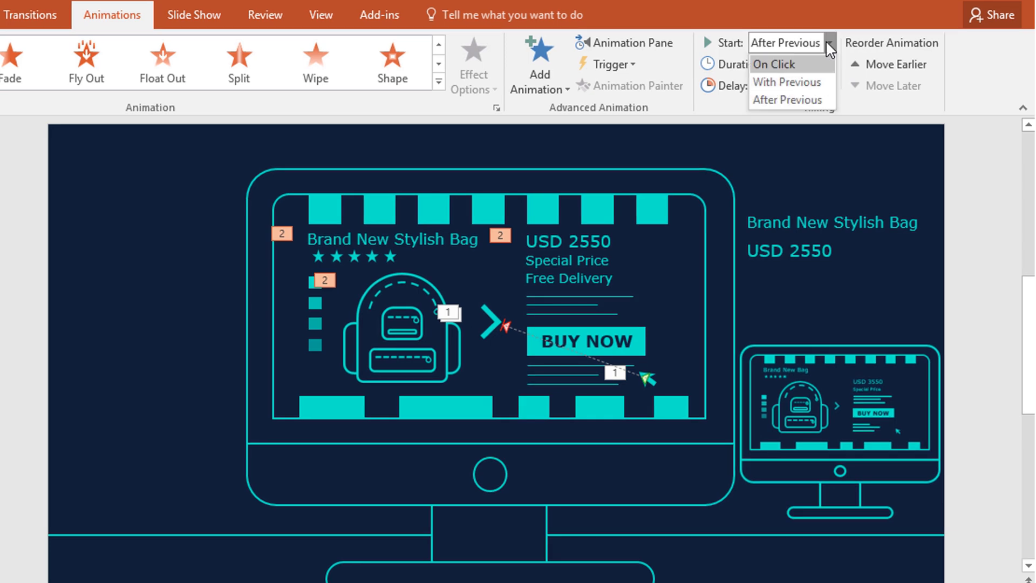
{"action": "left_click", "coordinate": [807, 82]}
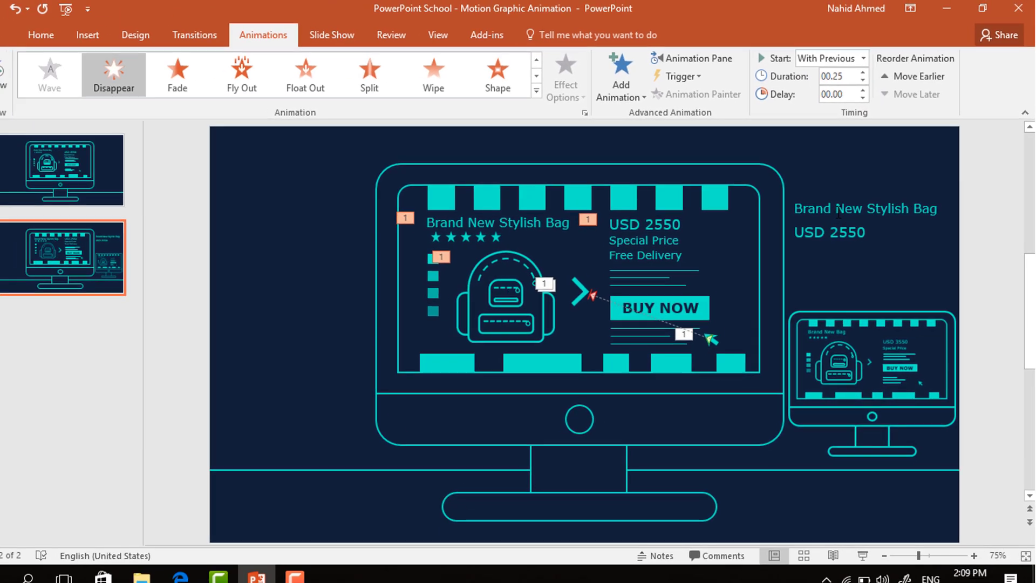
Step: Change the right-hand copies to 'Brand New Desktop' and 'USD 7550'
{"action": "left_click", "coordinate": [797, 223]}
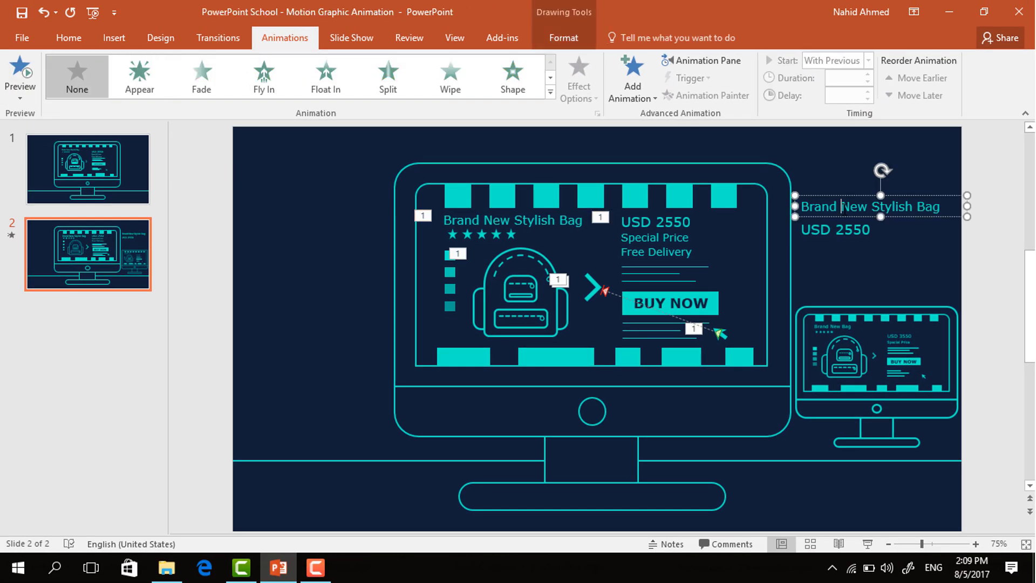
{"action": "left_click_drag", "start_coordinate": [884, 206], "coordinate": [942, 206]}
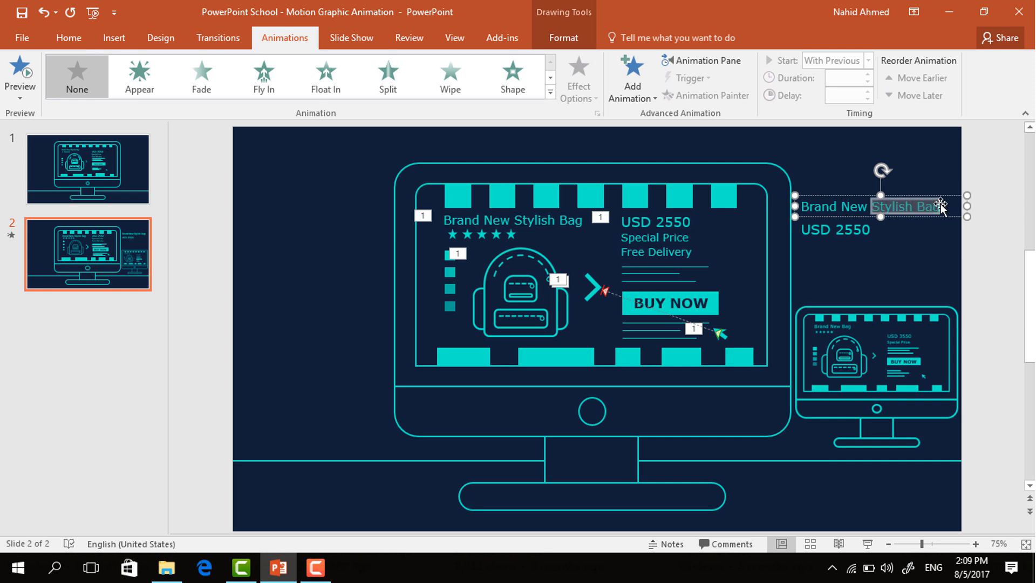
{"action": "type", "text": "Desktop"}
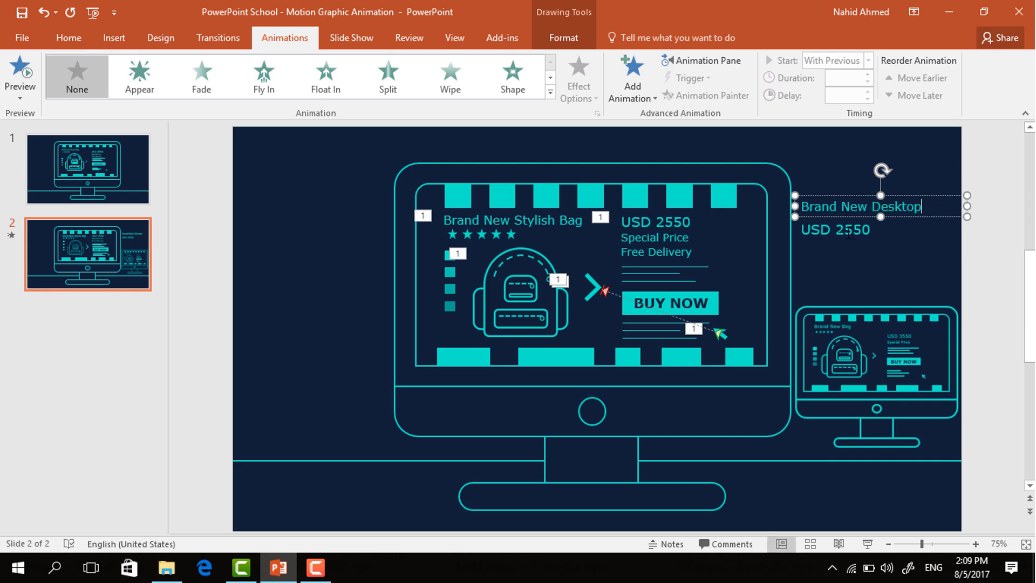
{"action": "left_click", "coordinate": [844, 230]}
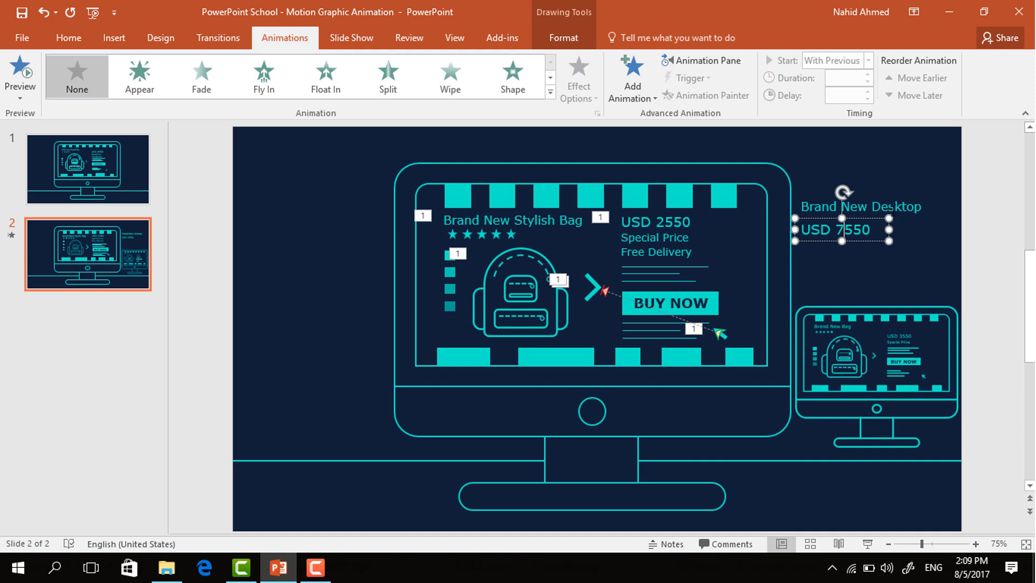
Step: Lay the new title and price over the old ones and shrink the monitor over the backpack
{"action": "left_click", "coordinate": [894, 207]}
{"action": "left_click_drag", "start_coordinate": [929, 217], "coordinate": [570, 230]}
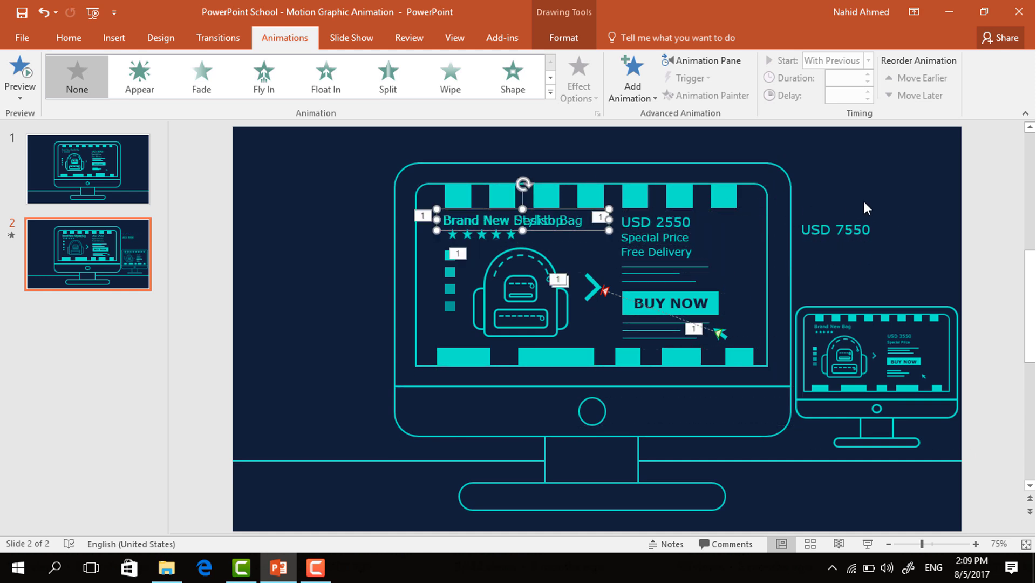
{"action": "left_click_drag", "start_coordinate": [840, 240], "coordinate": [661, 232]}
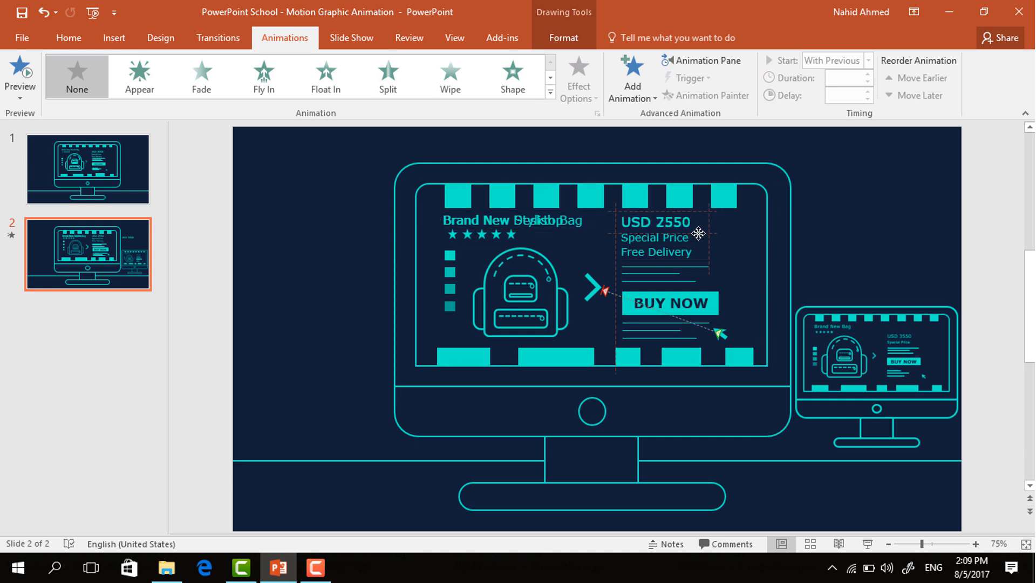
{"action": "left_click", "coordinate": [865, 337]}
{"action": "left_click_drag", "start_coordinate": [958, 306], "coordinate": [549, 278]}
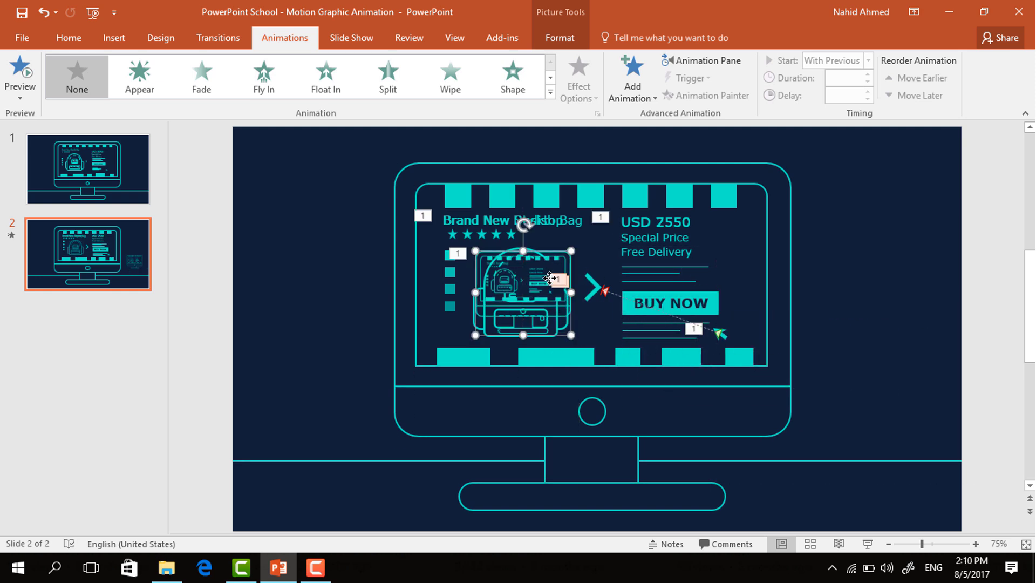
Step: Give the desktop title, USD 7550 price and monitor an Appear entrance, With Previous, 0.25 seconds
{"action": "left_click", "coordinate": [479, 219], "text": "shift"}
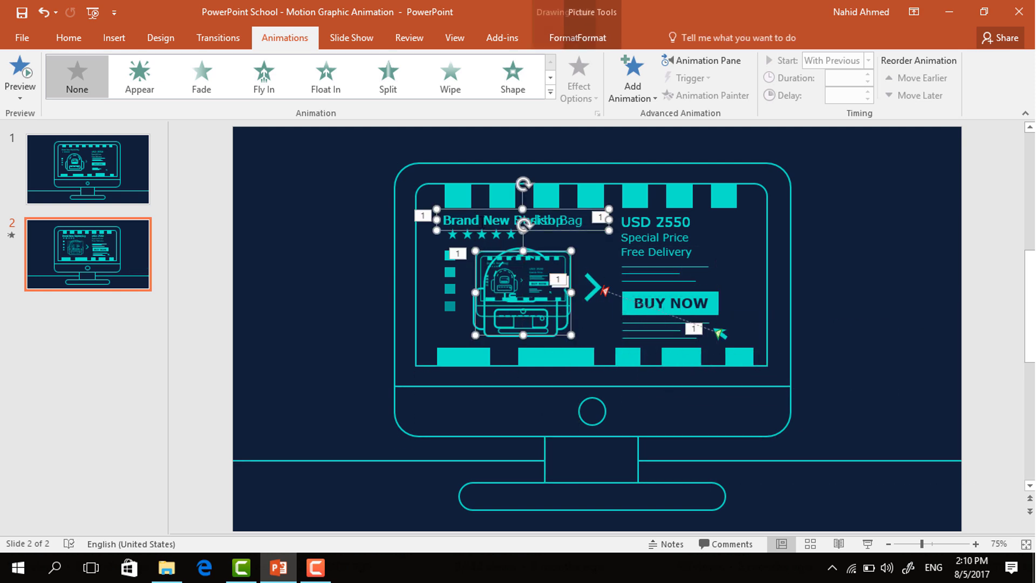
{"action": "left_click", "coordinate": [643, 220], "text": "shift"}
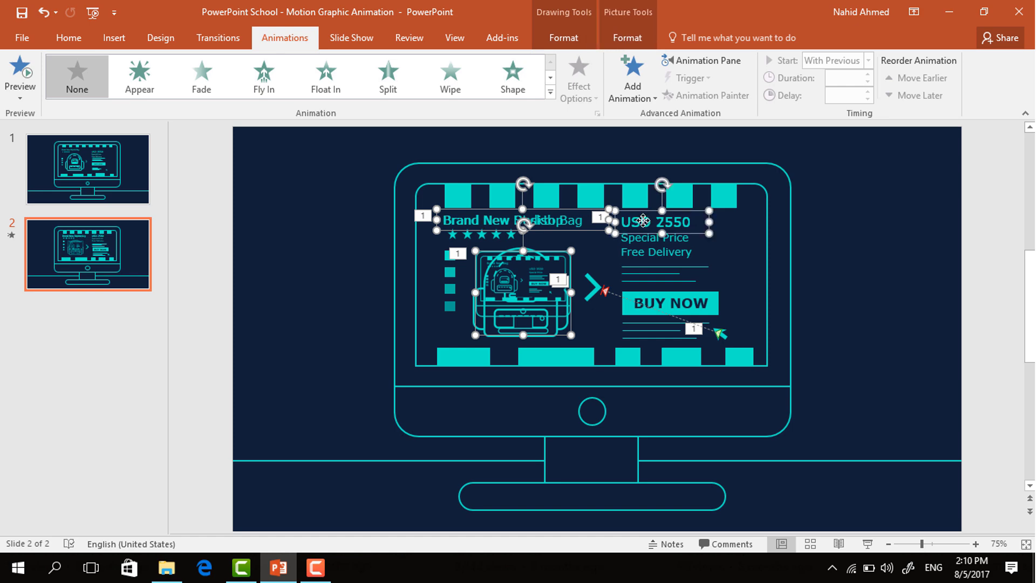
{"action": "left_click", "coordinate": [141, 90]}
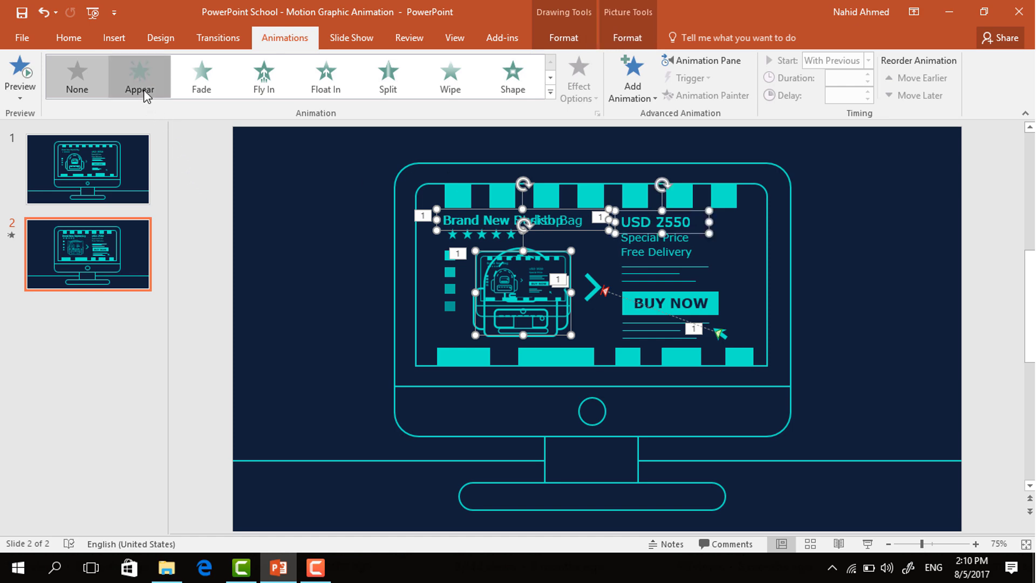
{"action": "left_click", "coordinate": [868, 75]}
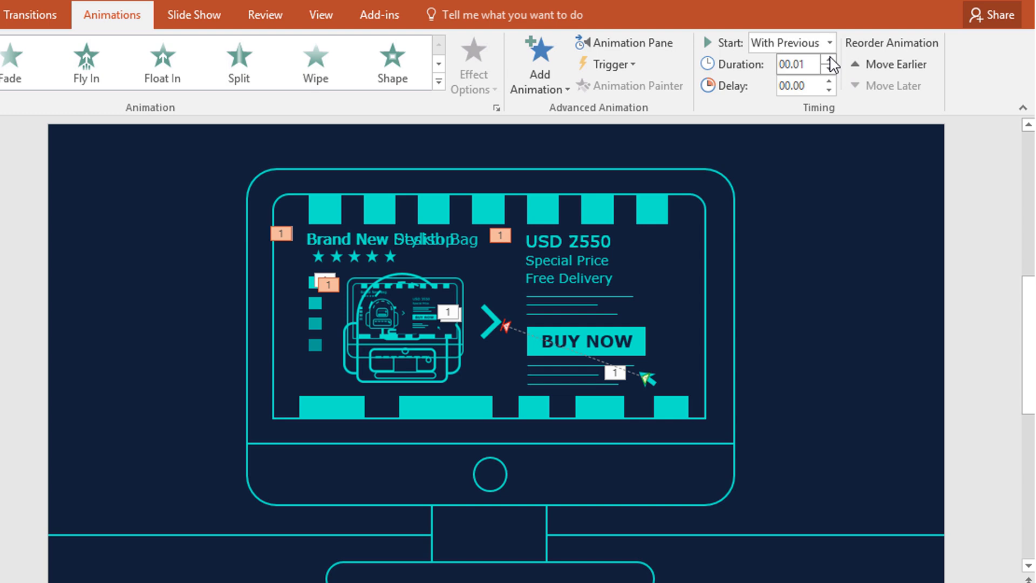
{"action": "left_click", "coordinate": [831, 59]}
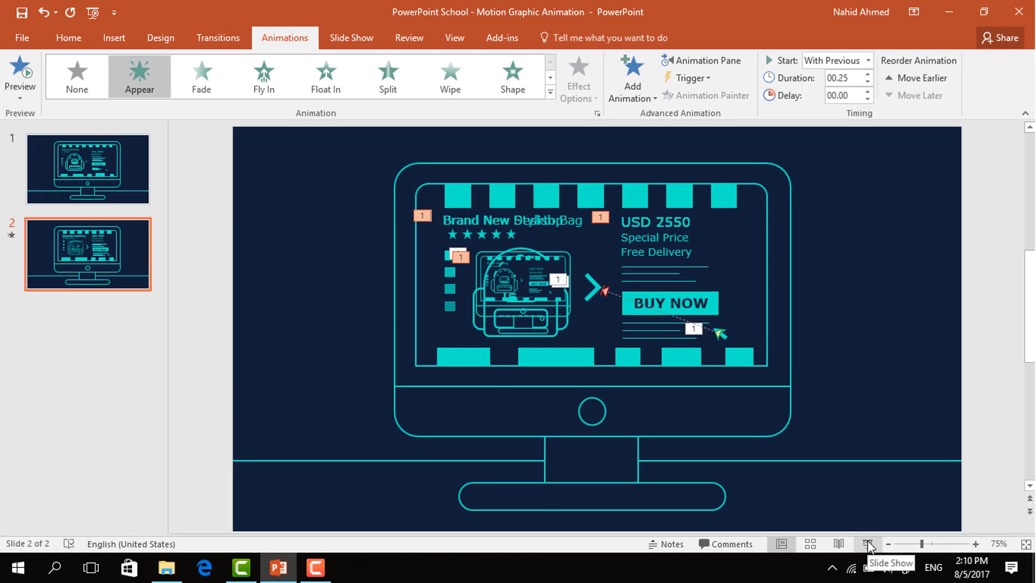
Step: Preview the slide in Slide Show, exit with Esc, and play it again
{"action": "left_click", "coordinate": [869, 545]}
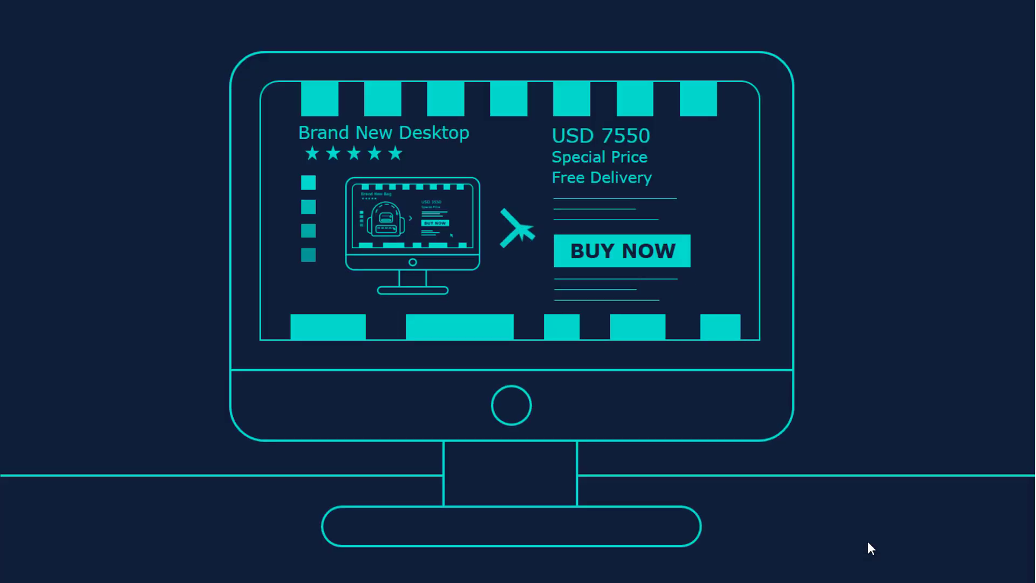
{"action": "key", "text": "Escape"}
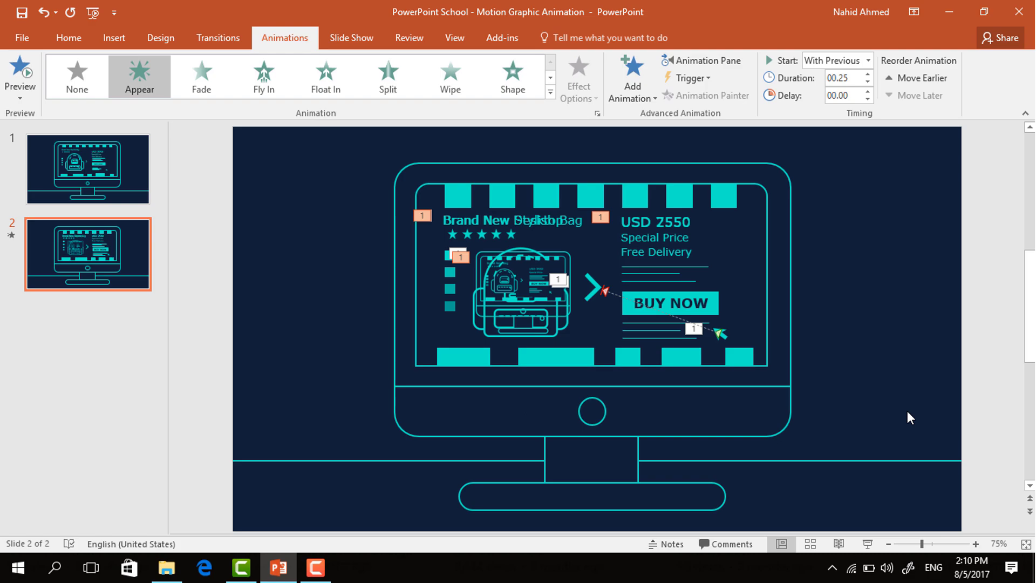
{"action": "left_click", "coordinate": [868, 544]}
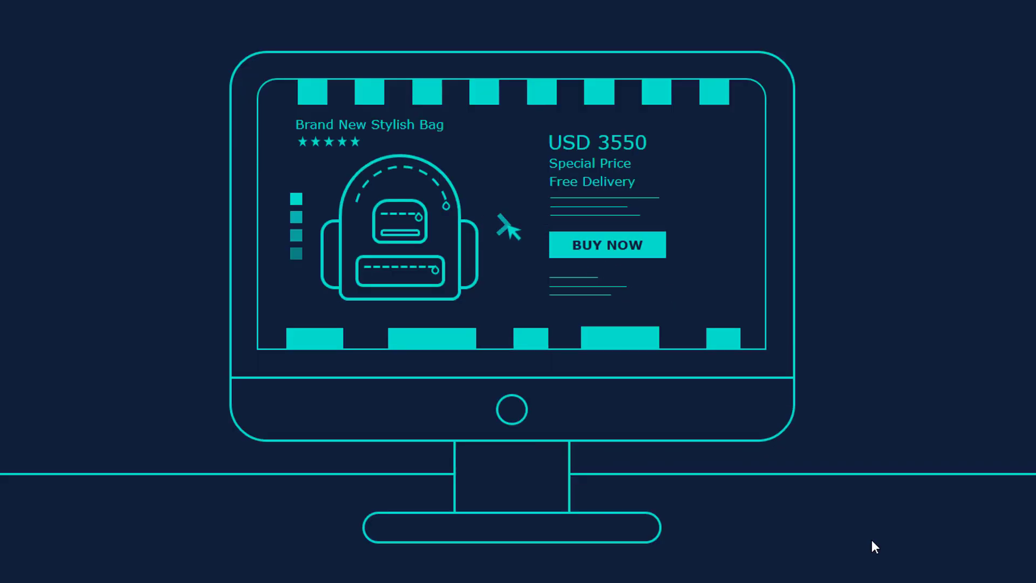